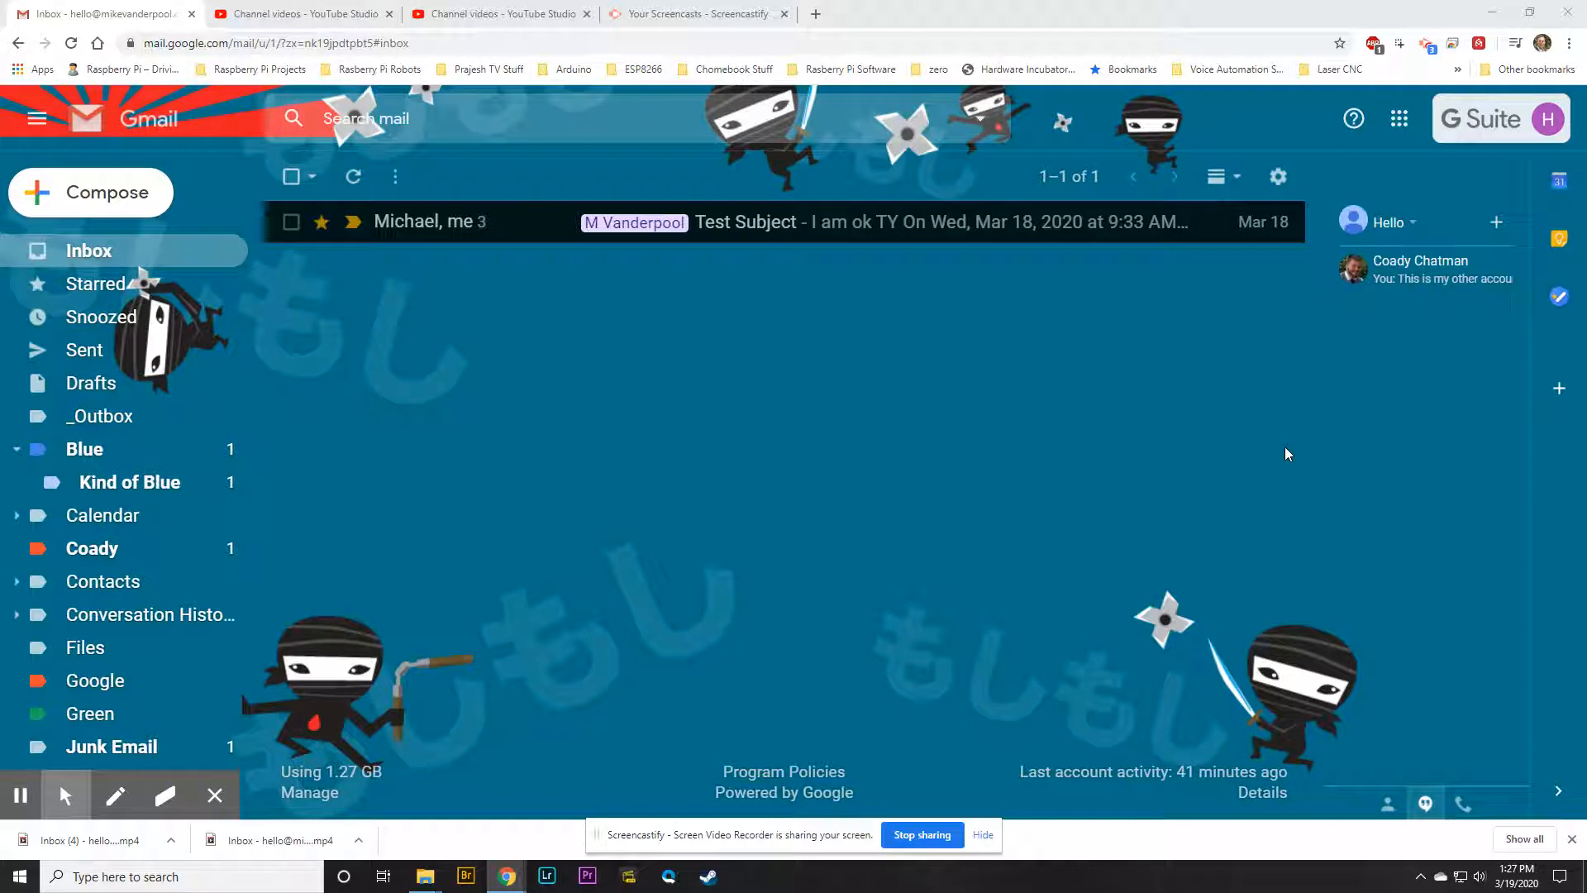
Launch Google Groups in a new tab from Gmail's Google apps grid
click(1399, 120)
scroll(1389, 422, down, 4)
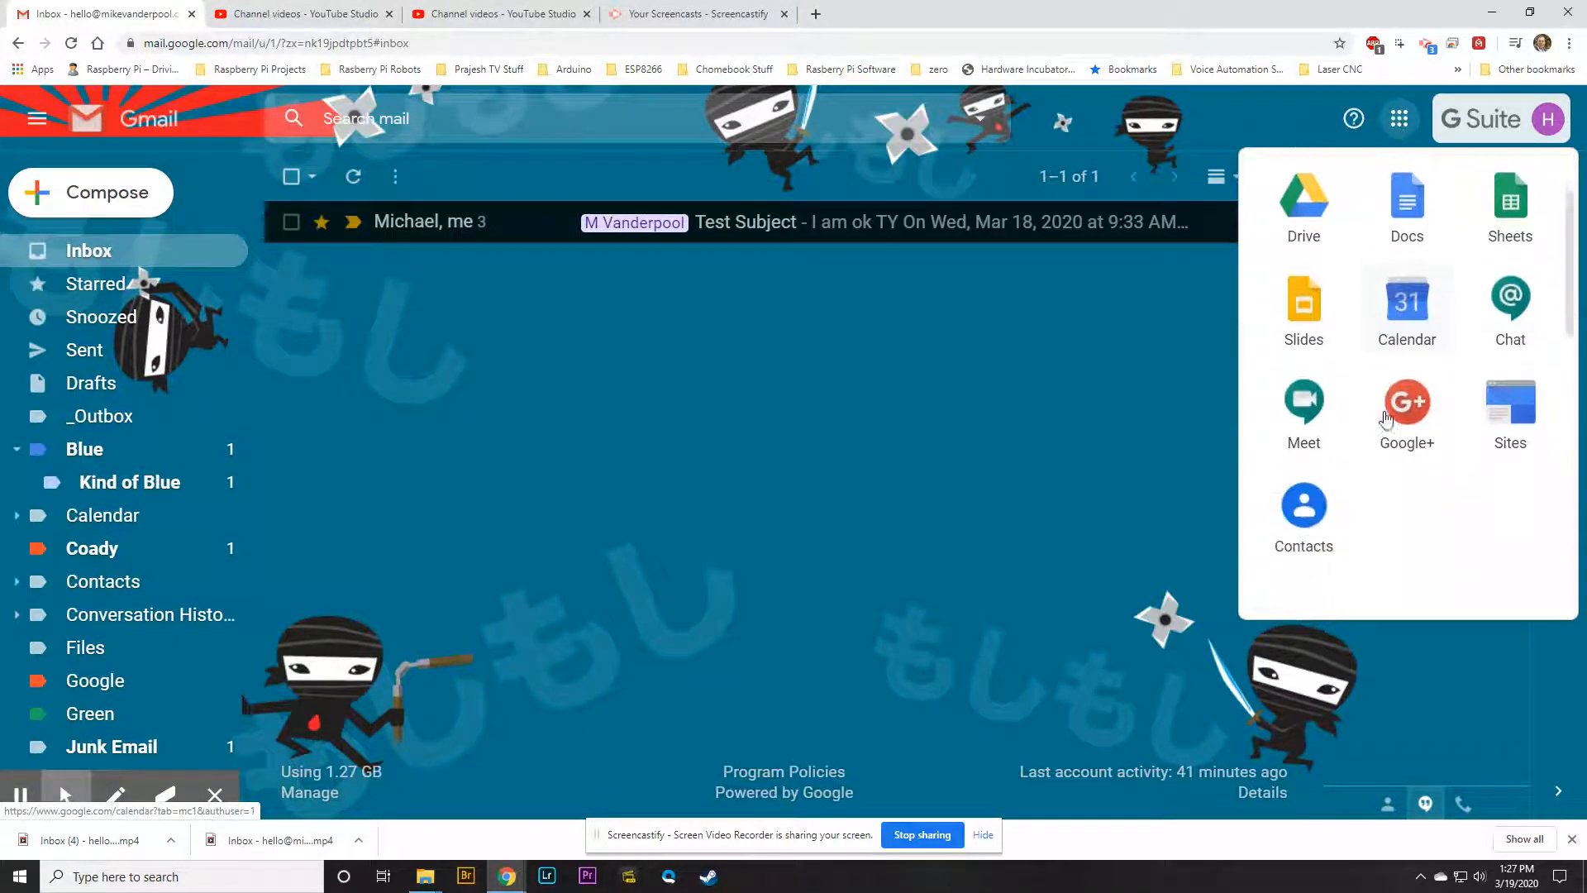
click(1303, 434)
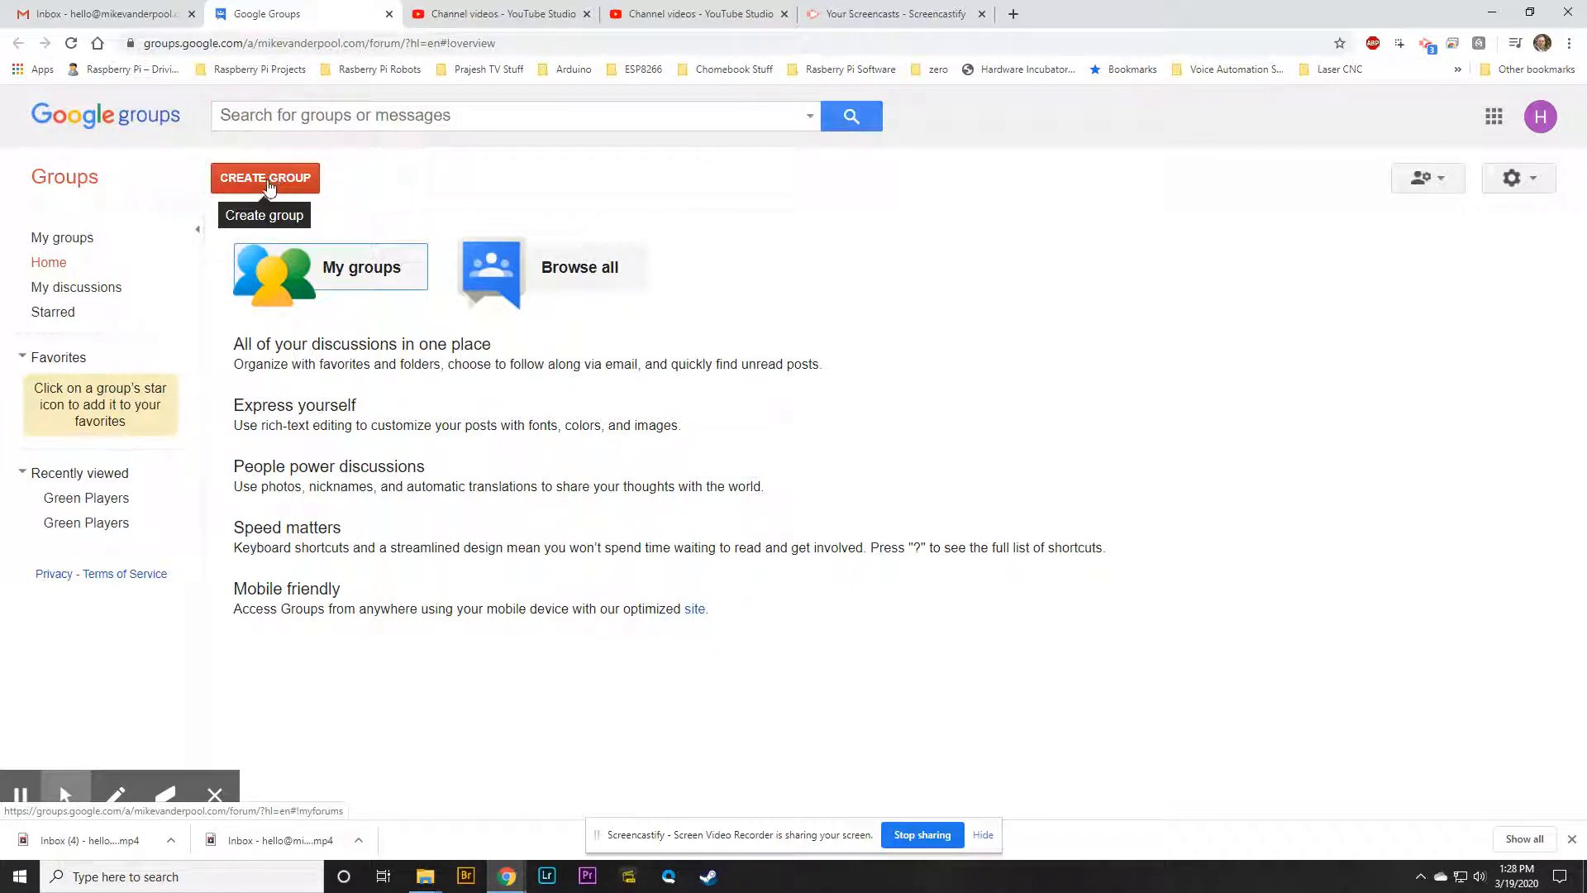
Start a new group named Blue so its address auto-fills as blue
click(273, 182)
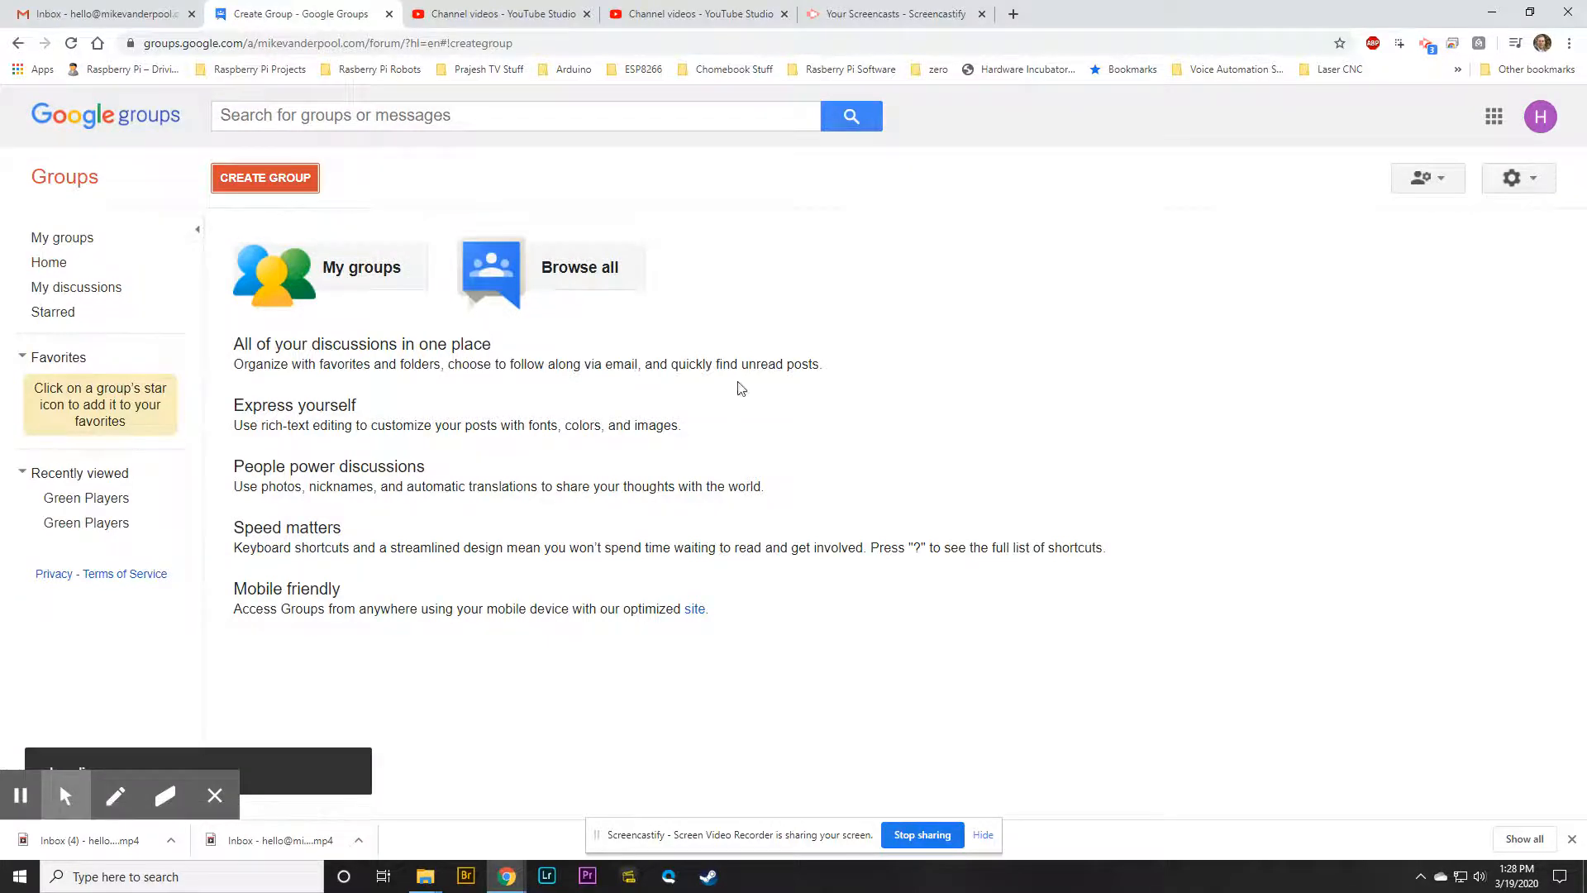
click(551, 262)
text(Blue)
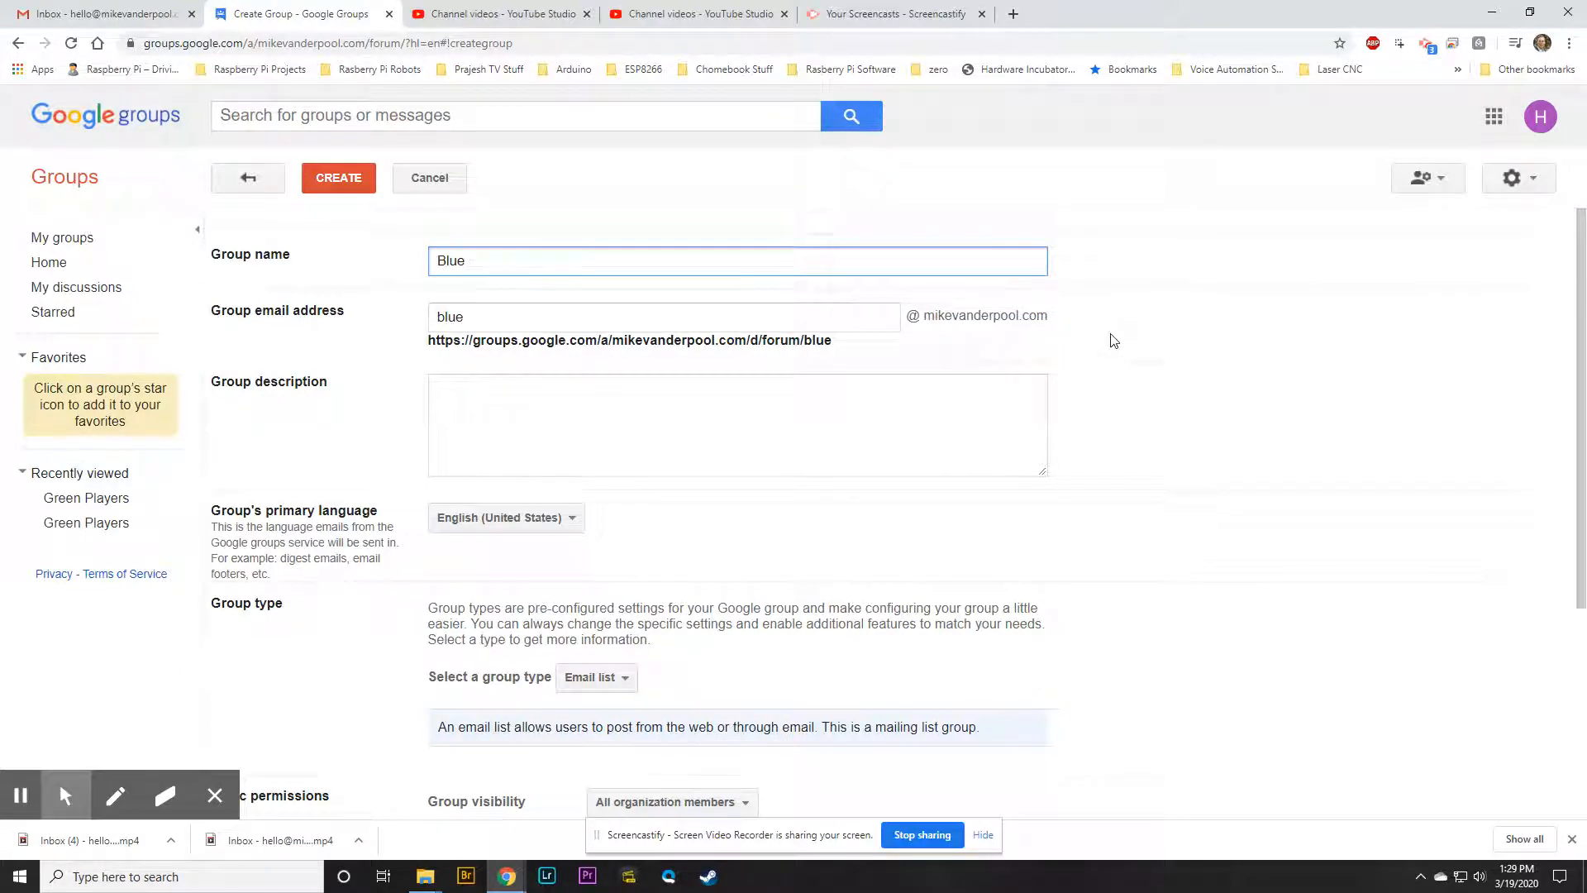
click(682, 417)
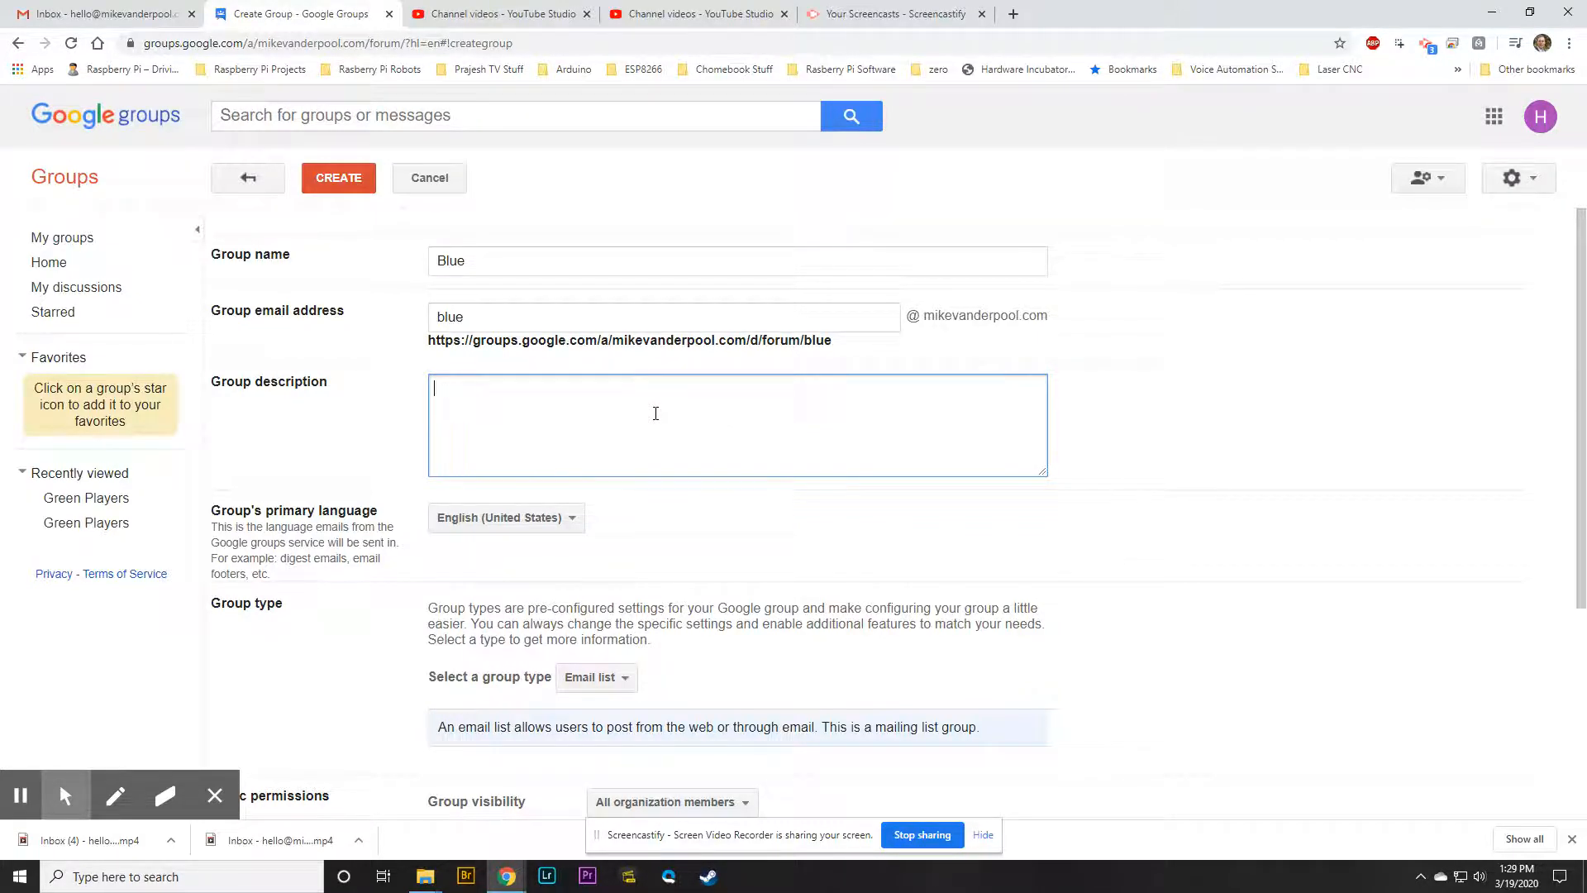
Keep Email list as the group type
scroll(655, 414, down, 3)
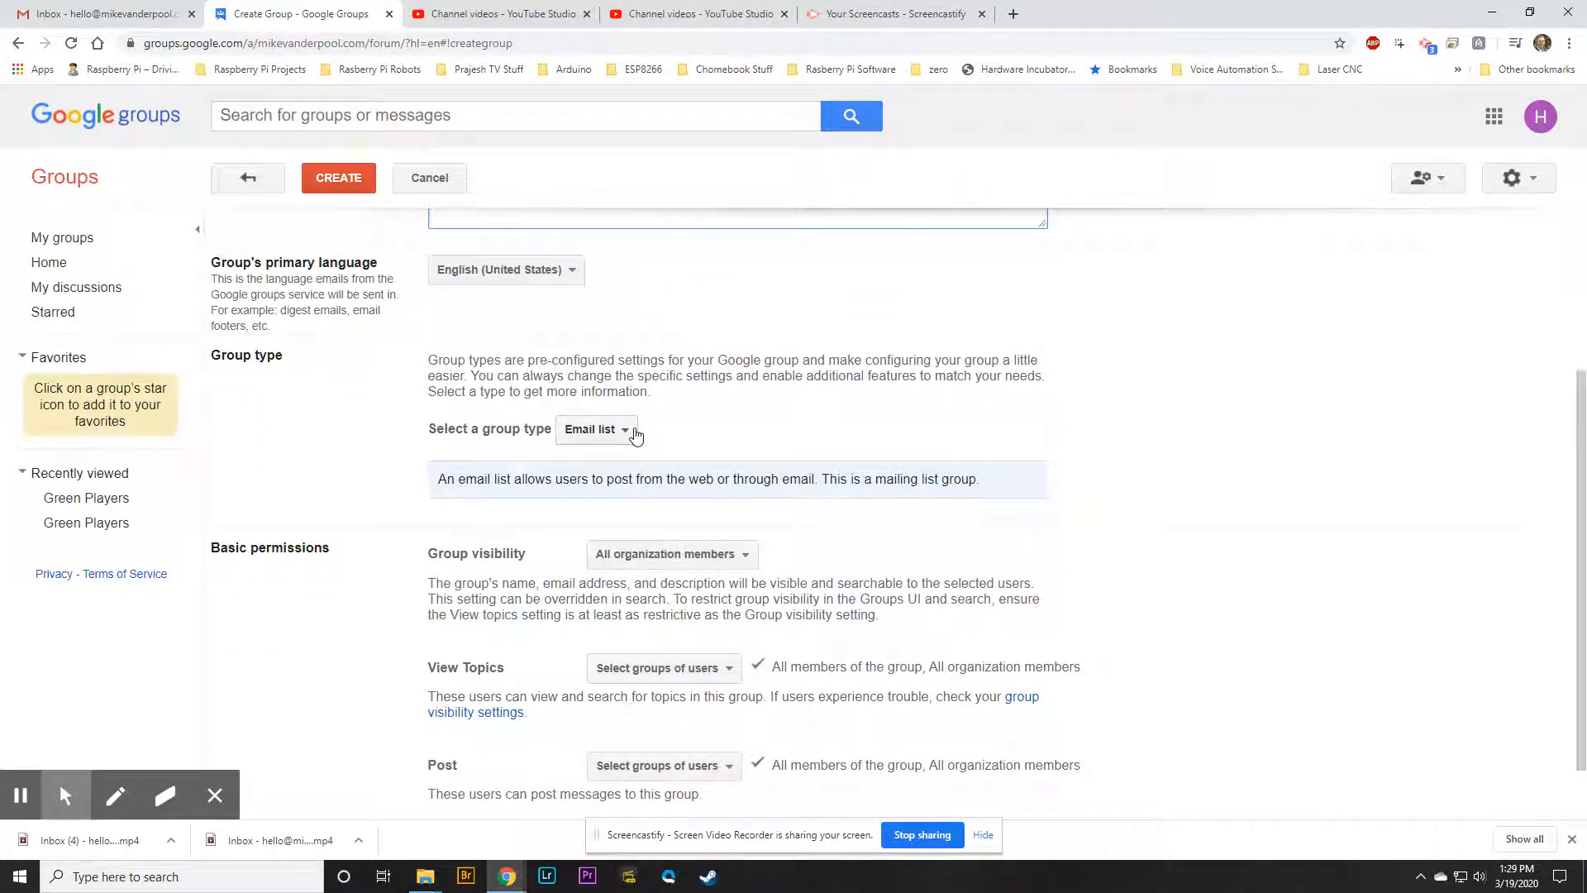
click(629, 434)
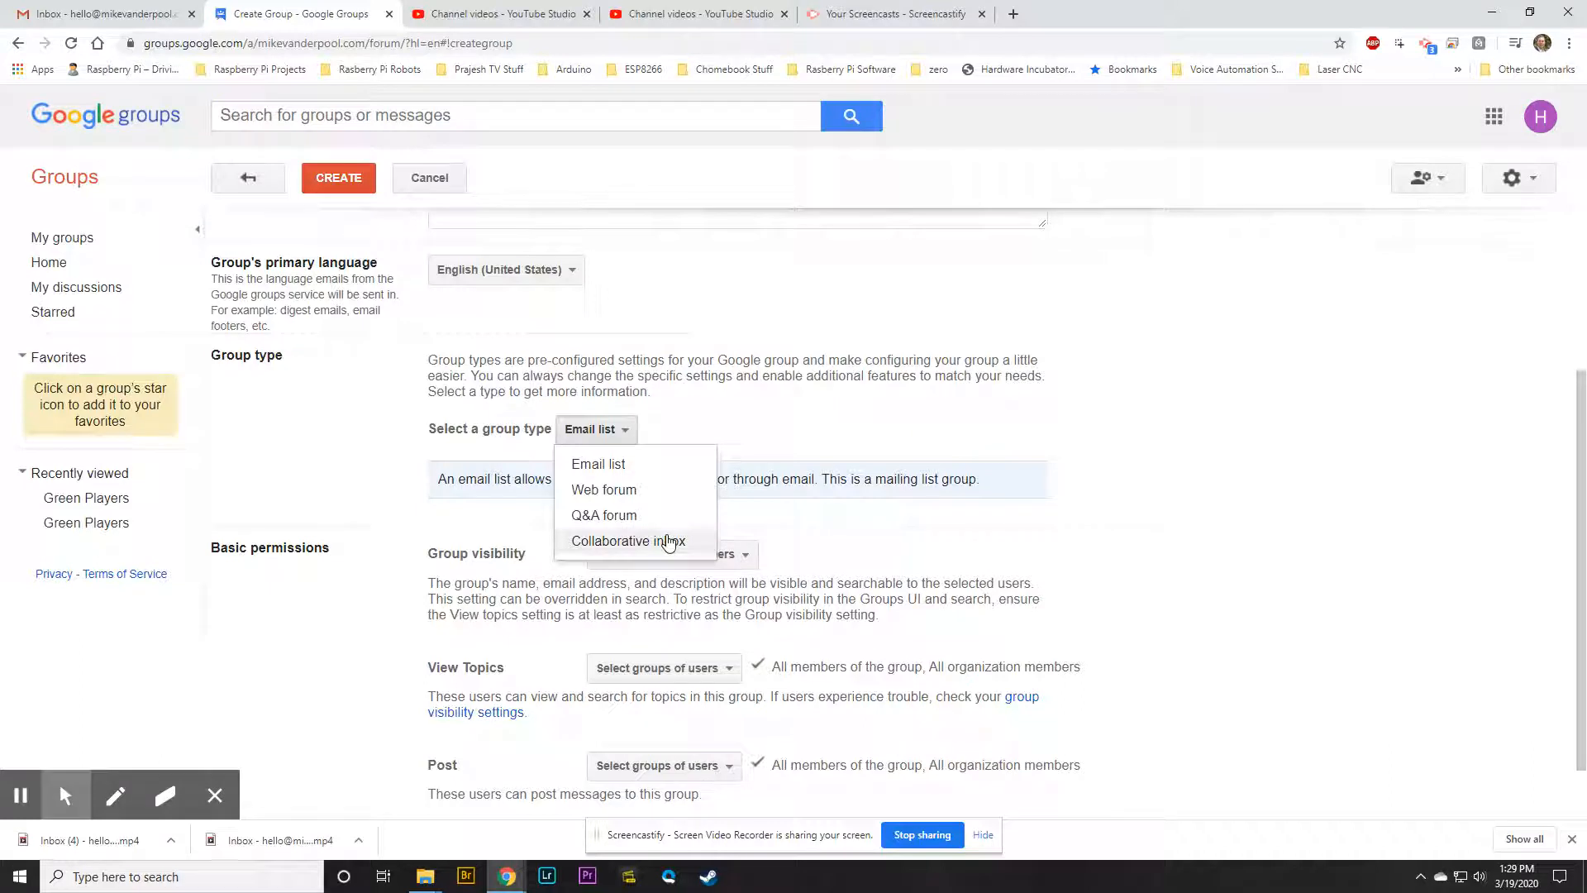
click(637, 464)
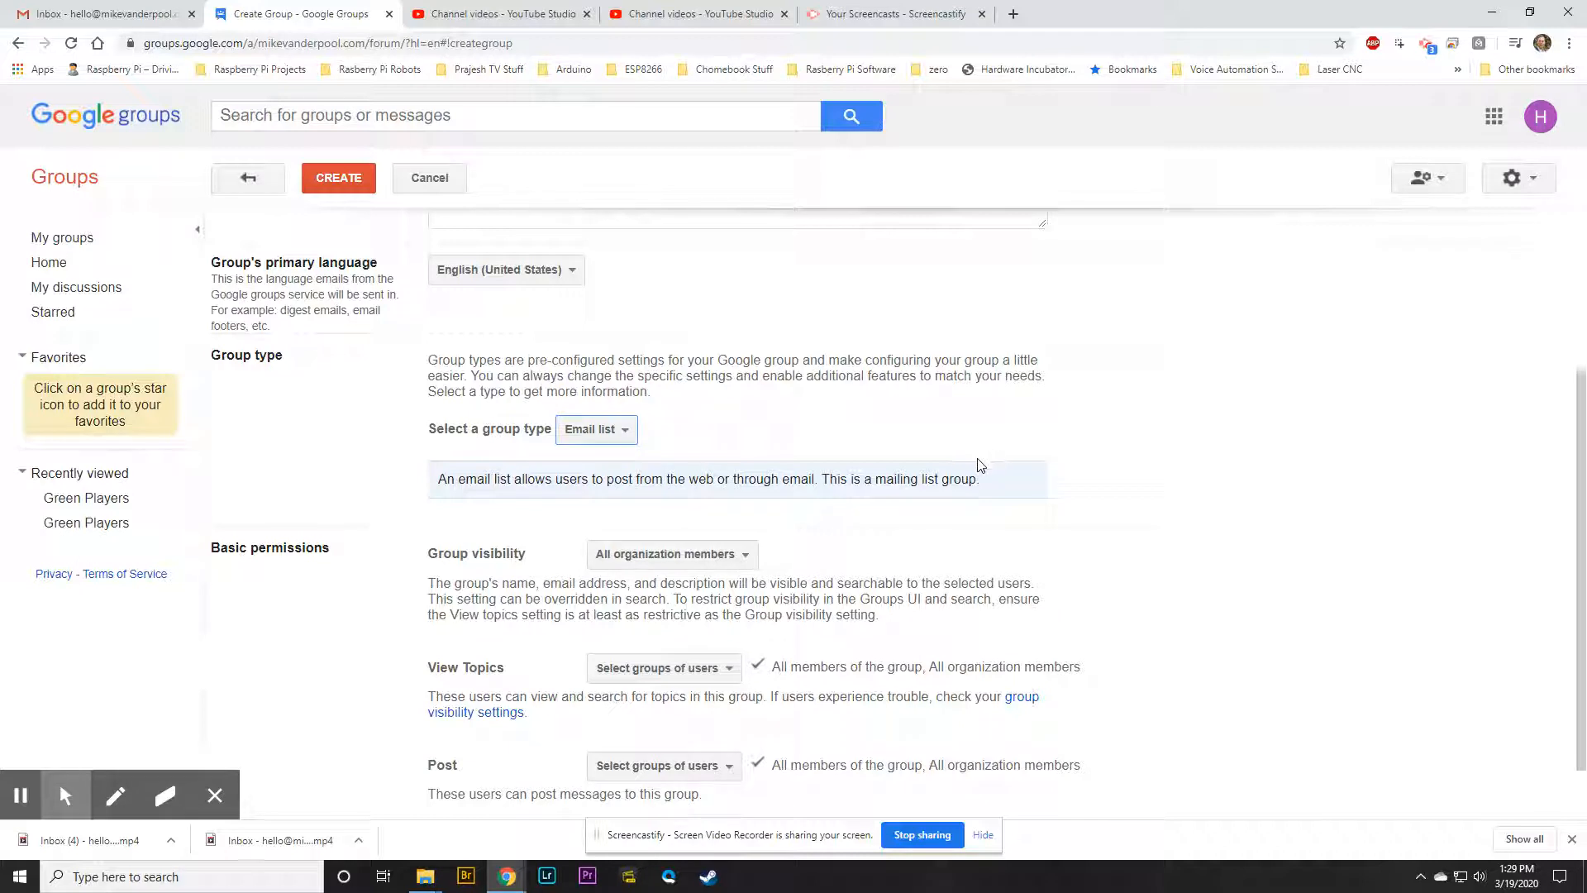
Bring up the Group visibility choices on the create form
scroll(992, 471, down, 1)
scroll(989, 471, up, 4)
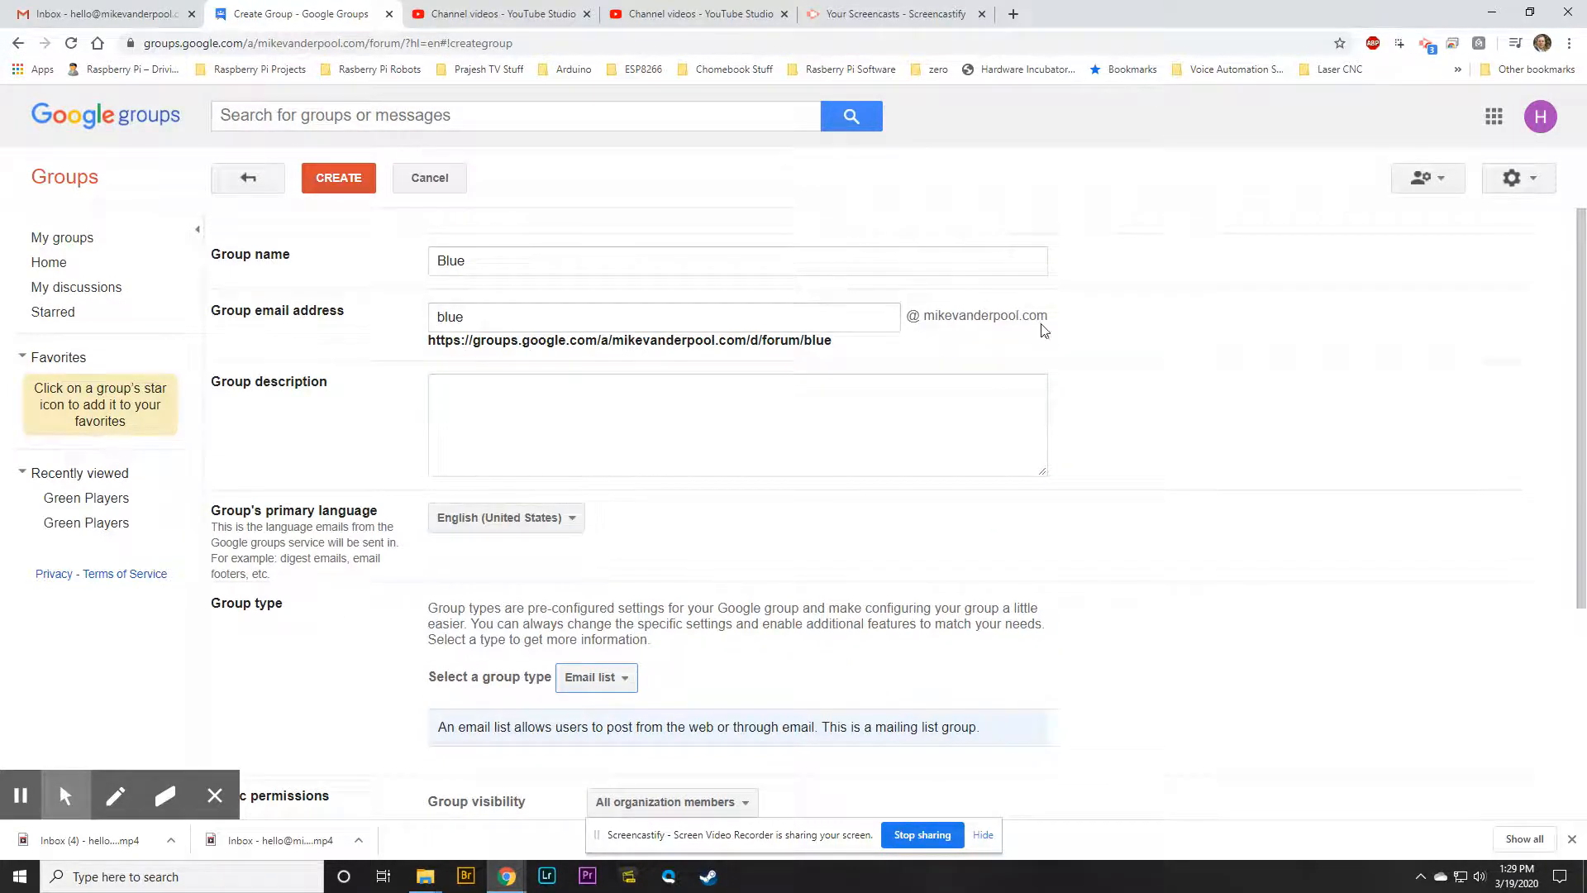
scroll(811, 459, down, 4)
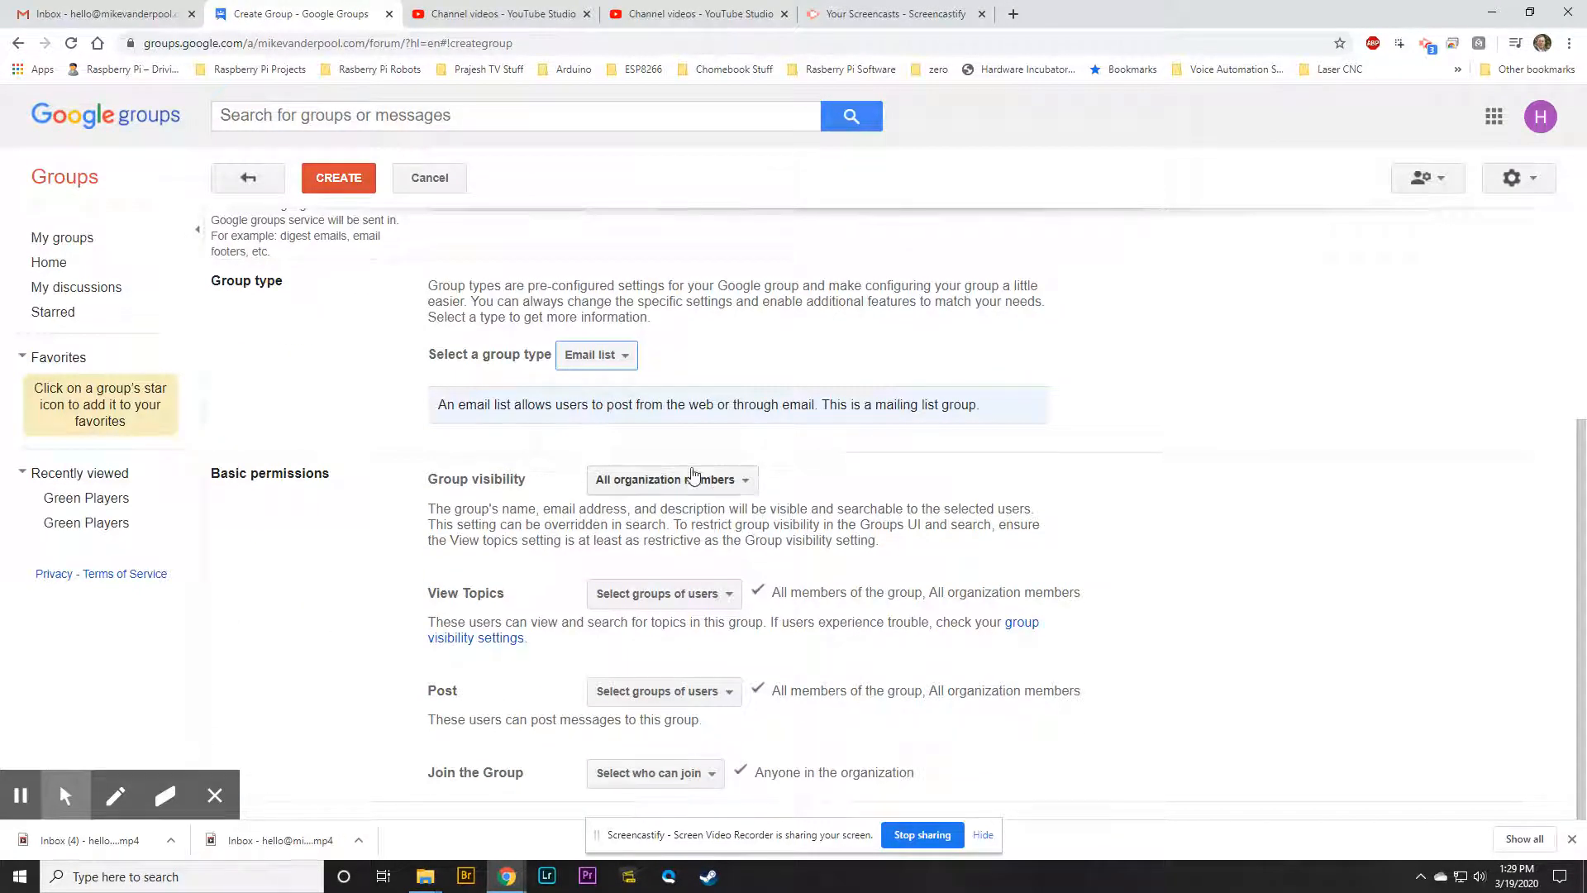
click(747, 484)
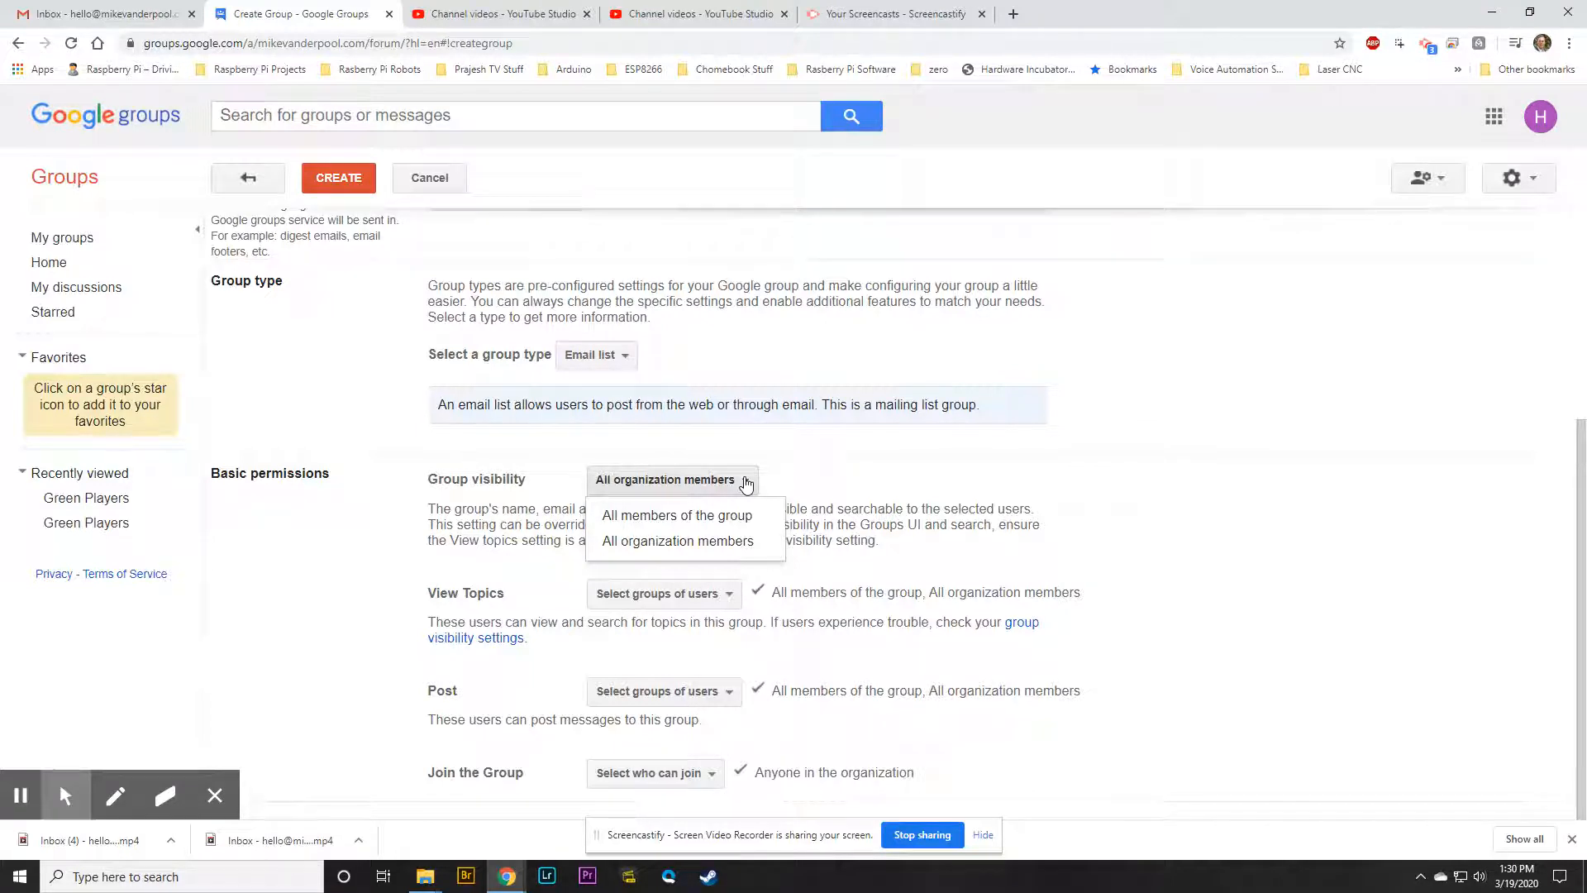
Try visibility for All members of the group, then restore All organization members
click(677, 515)
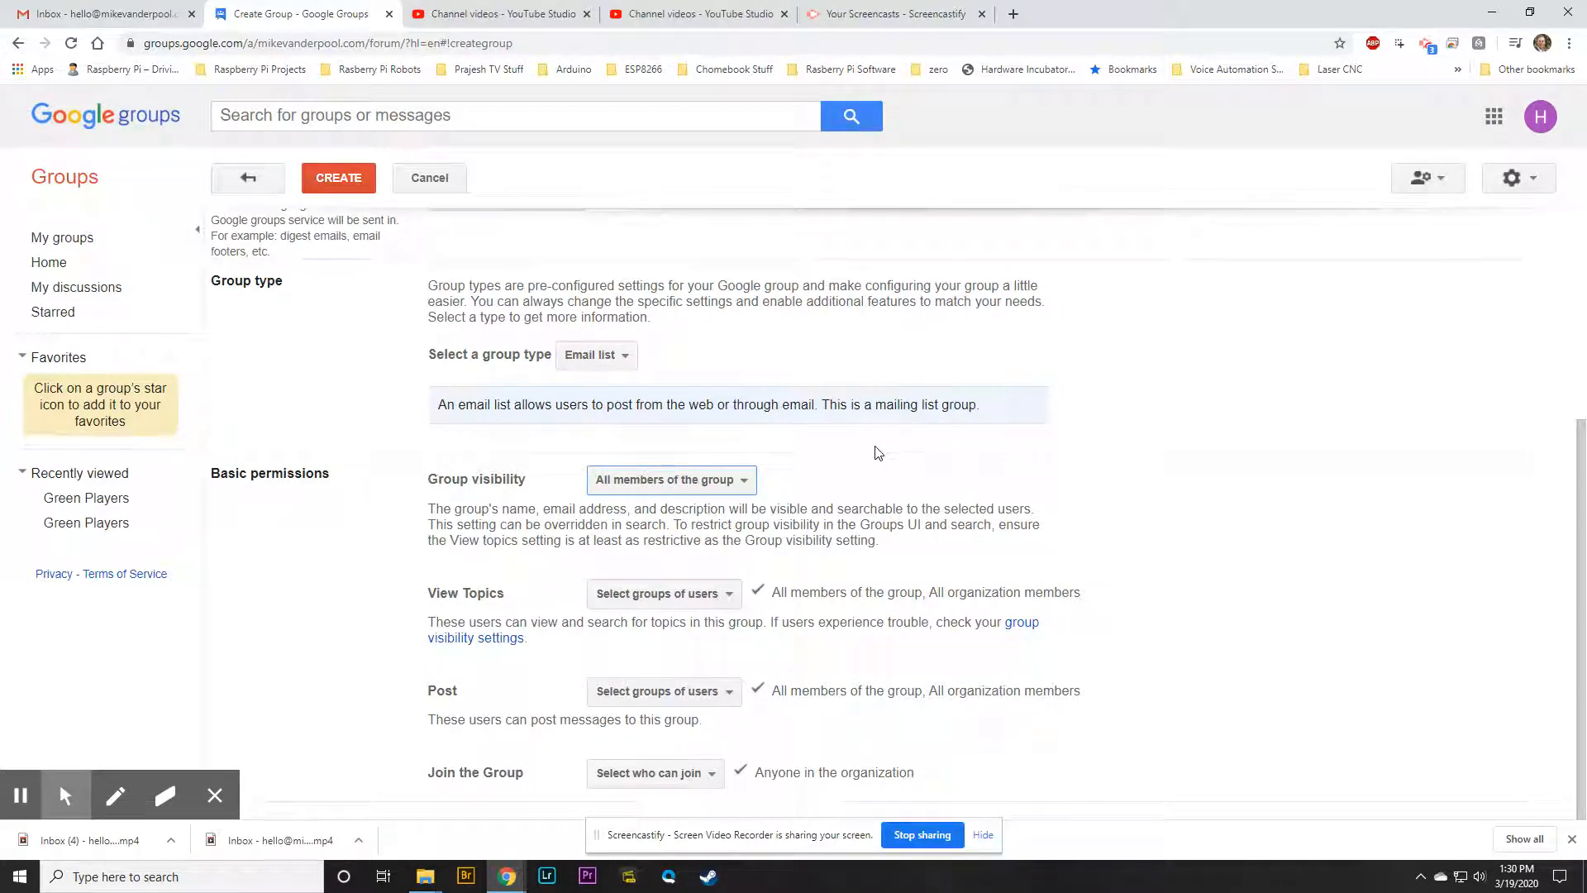
click(736, 484)
click(719, 542)
click(740, 481)
click(742, 483)
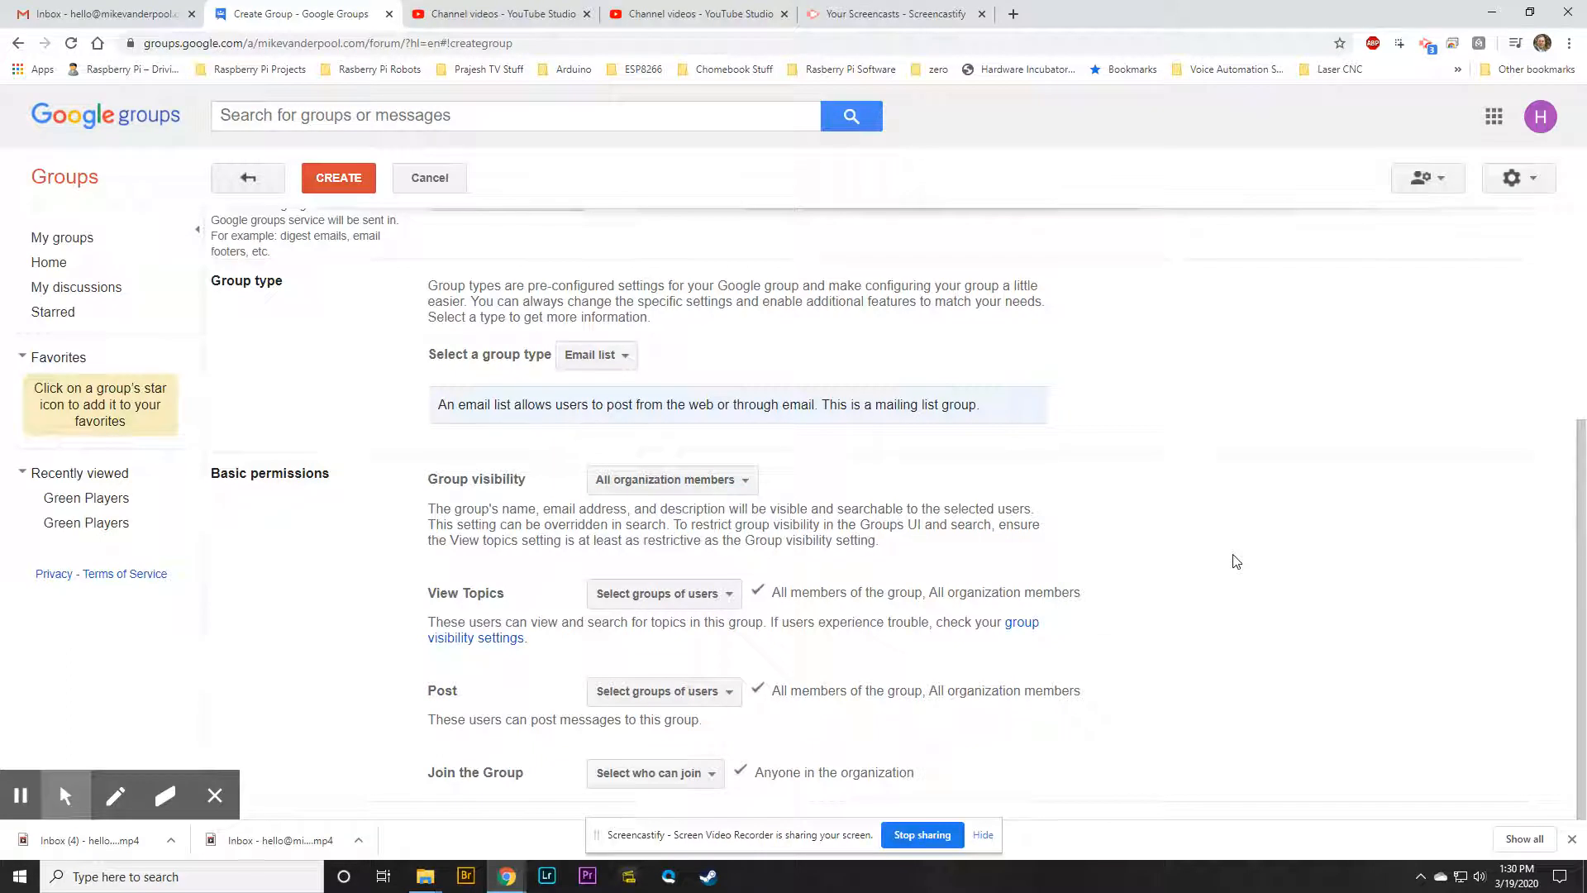
click(1524, 562)
Review the View Topics audience, then let Anyone on the web post
click(721, 595)
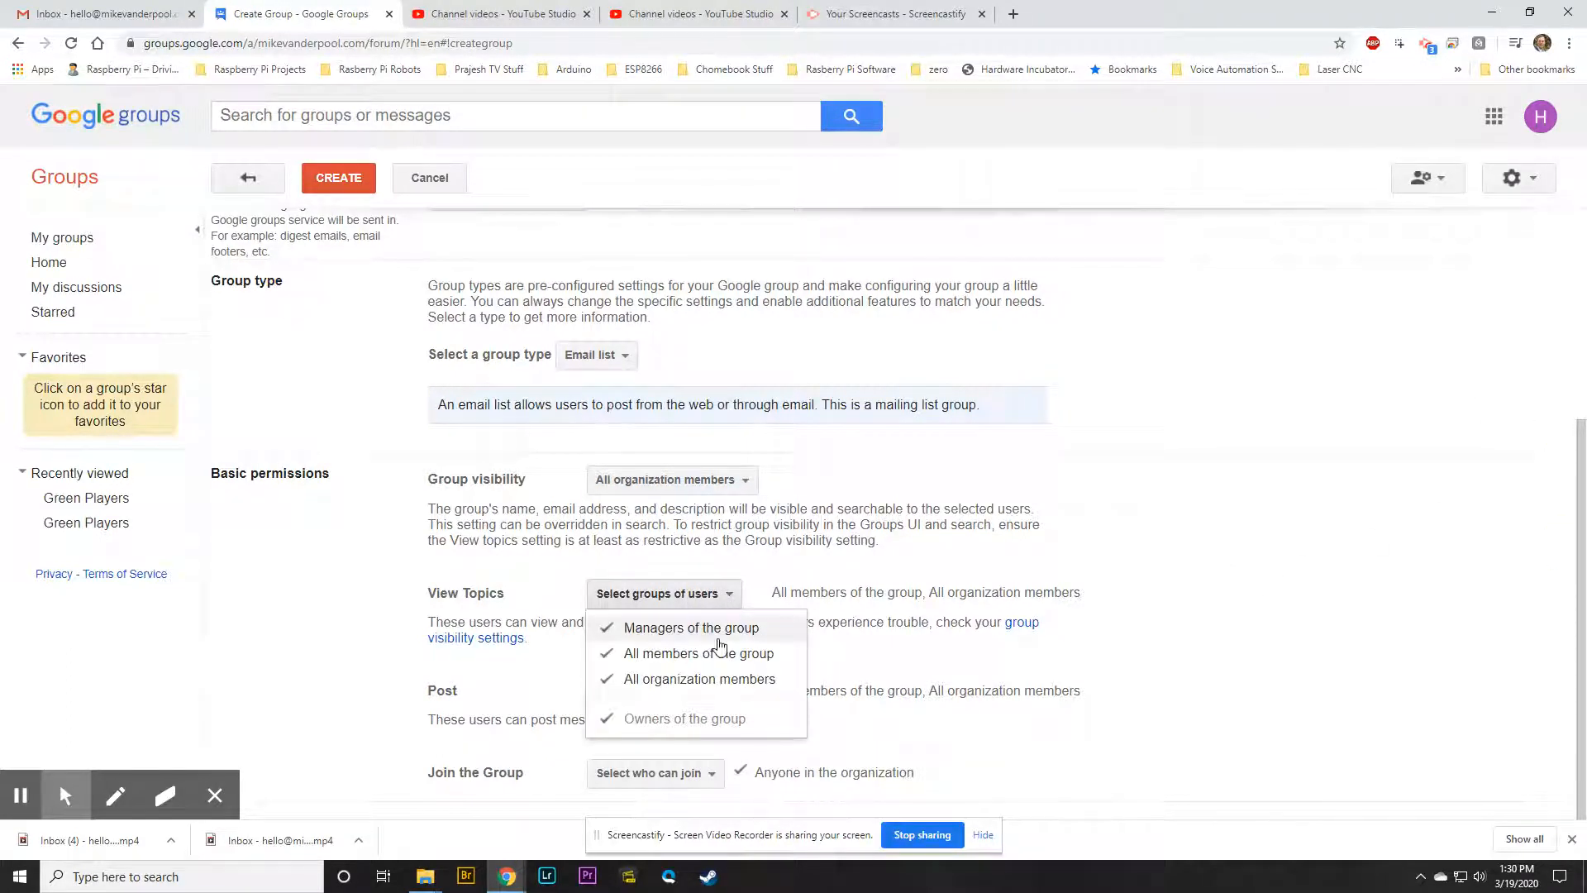
click(1214, 651)
click(703, 599)
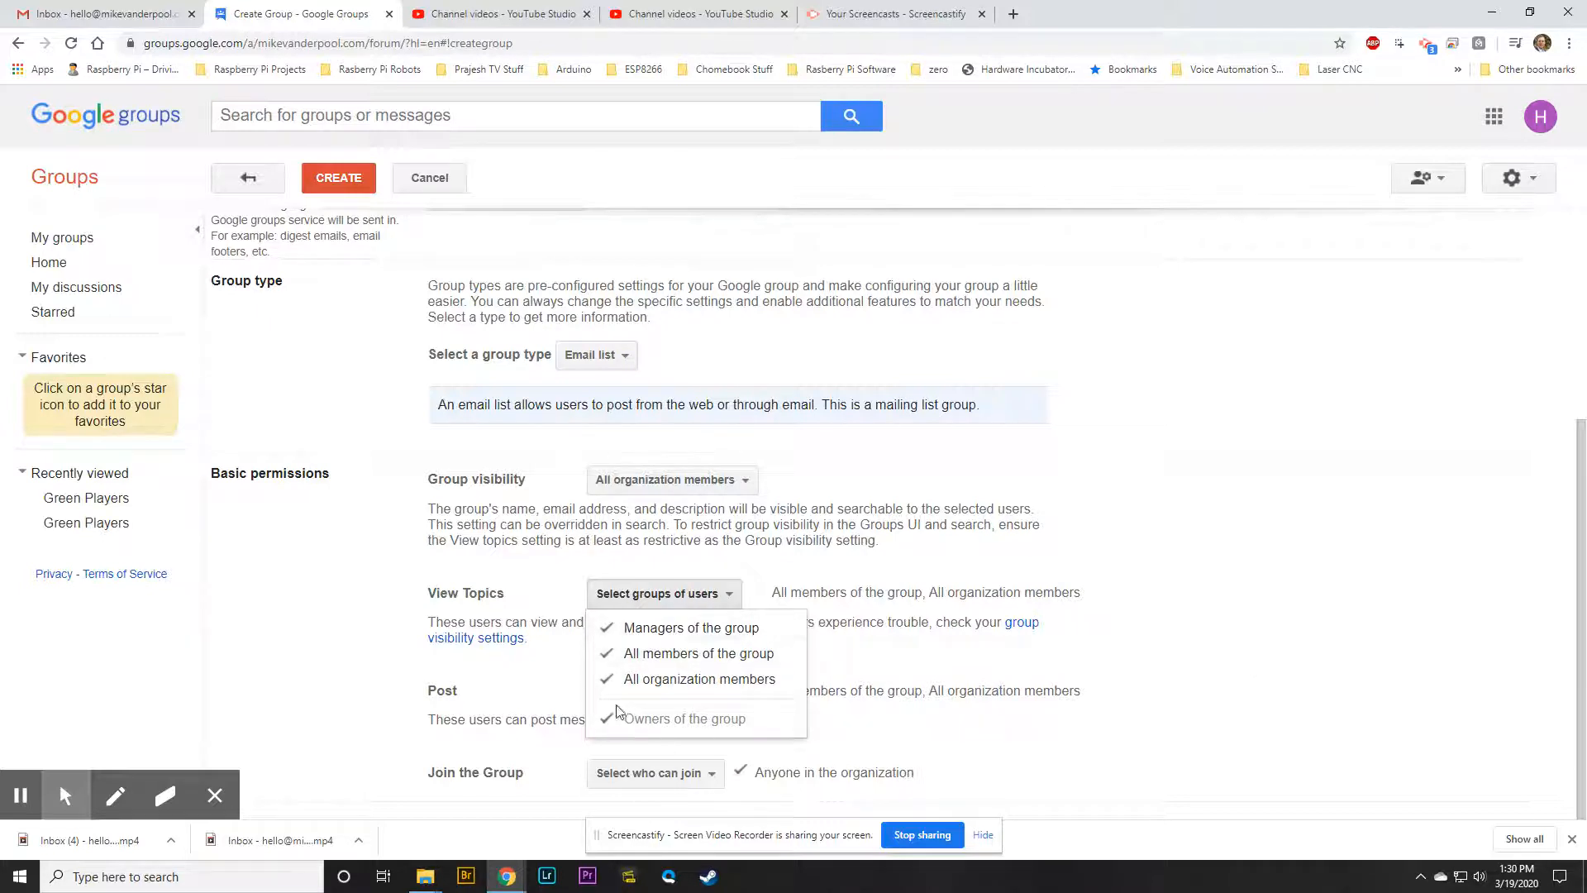
click(1250, 663)
click(1579, 508)
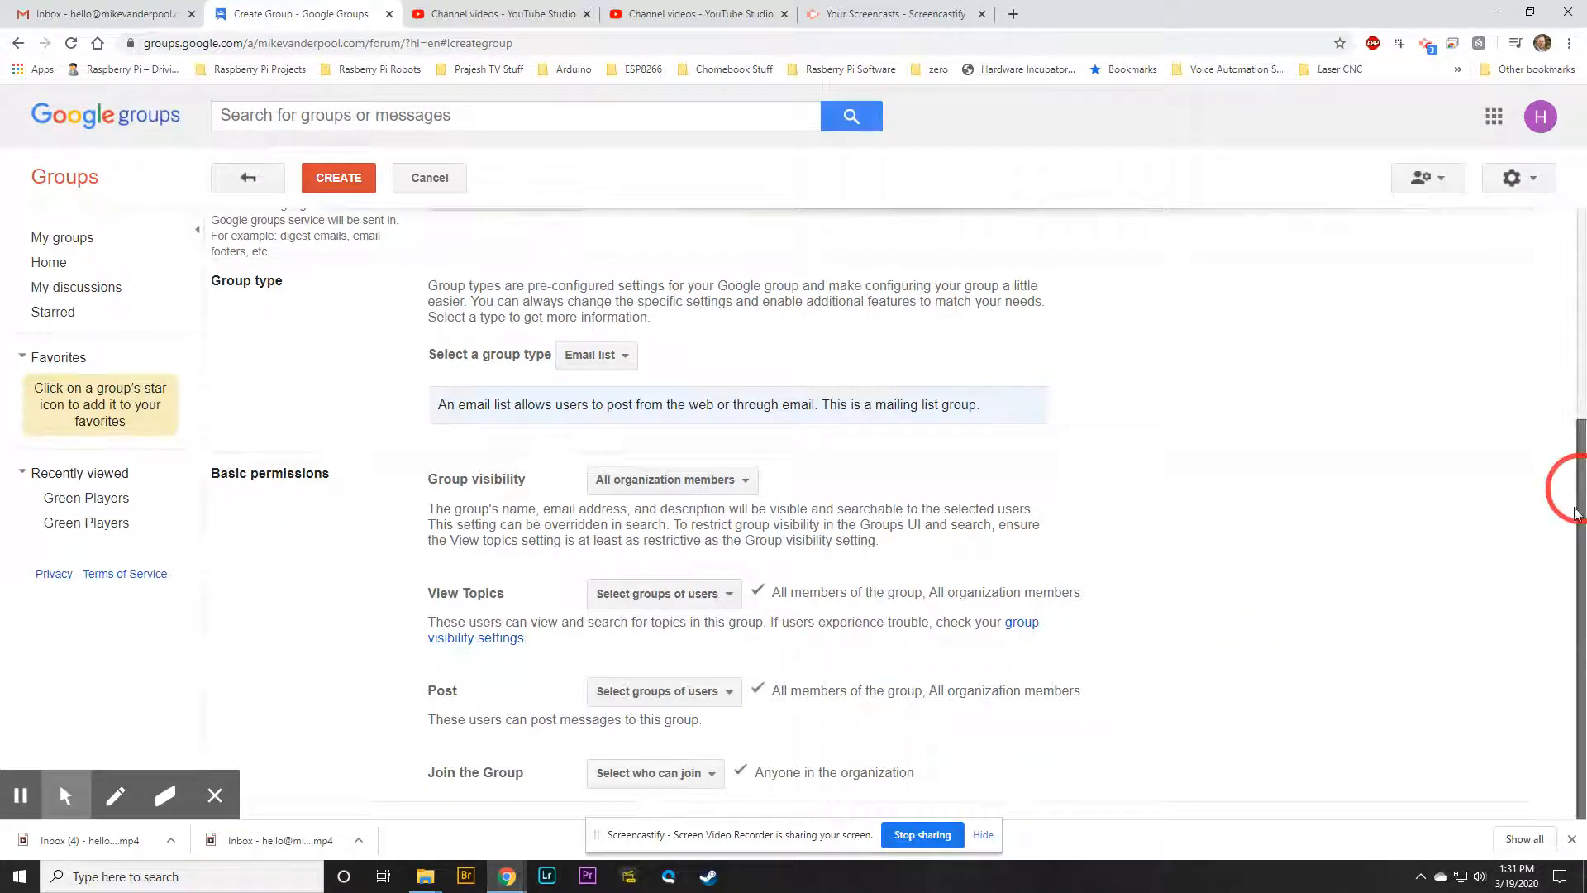
click(706, 701)
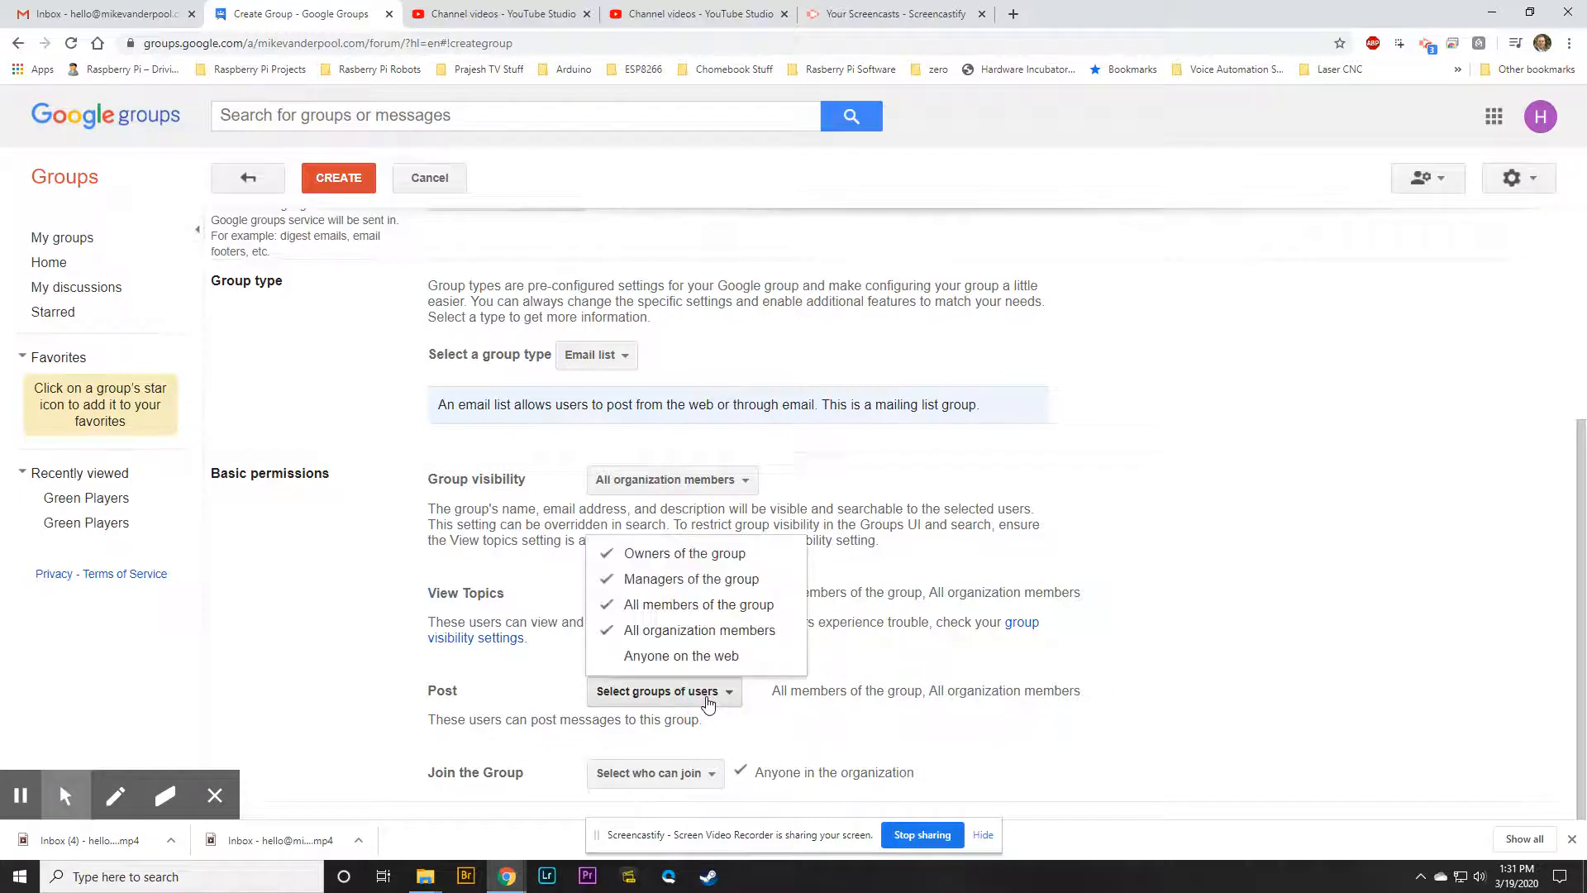
click(673, 656)
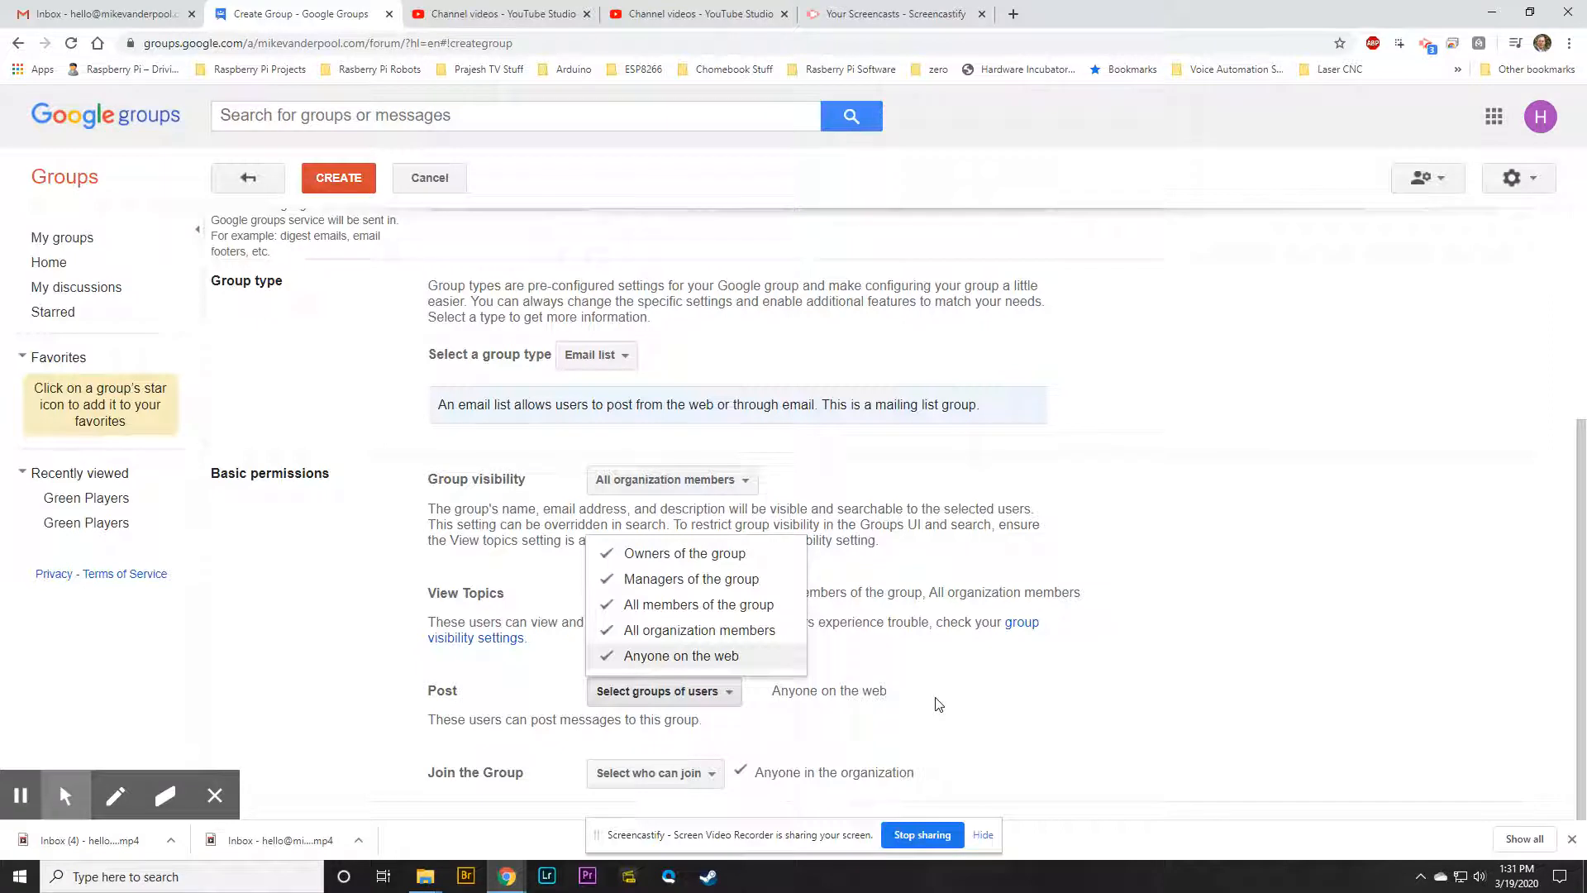
Toggle Anyone on the web off and back on in the Post audience, then close it
click(1176, 673)
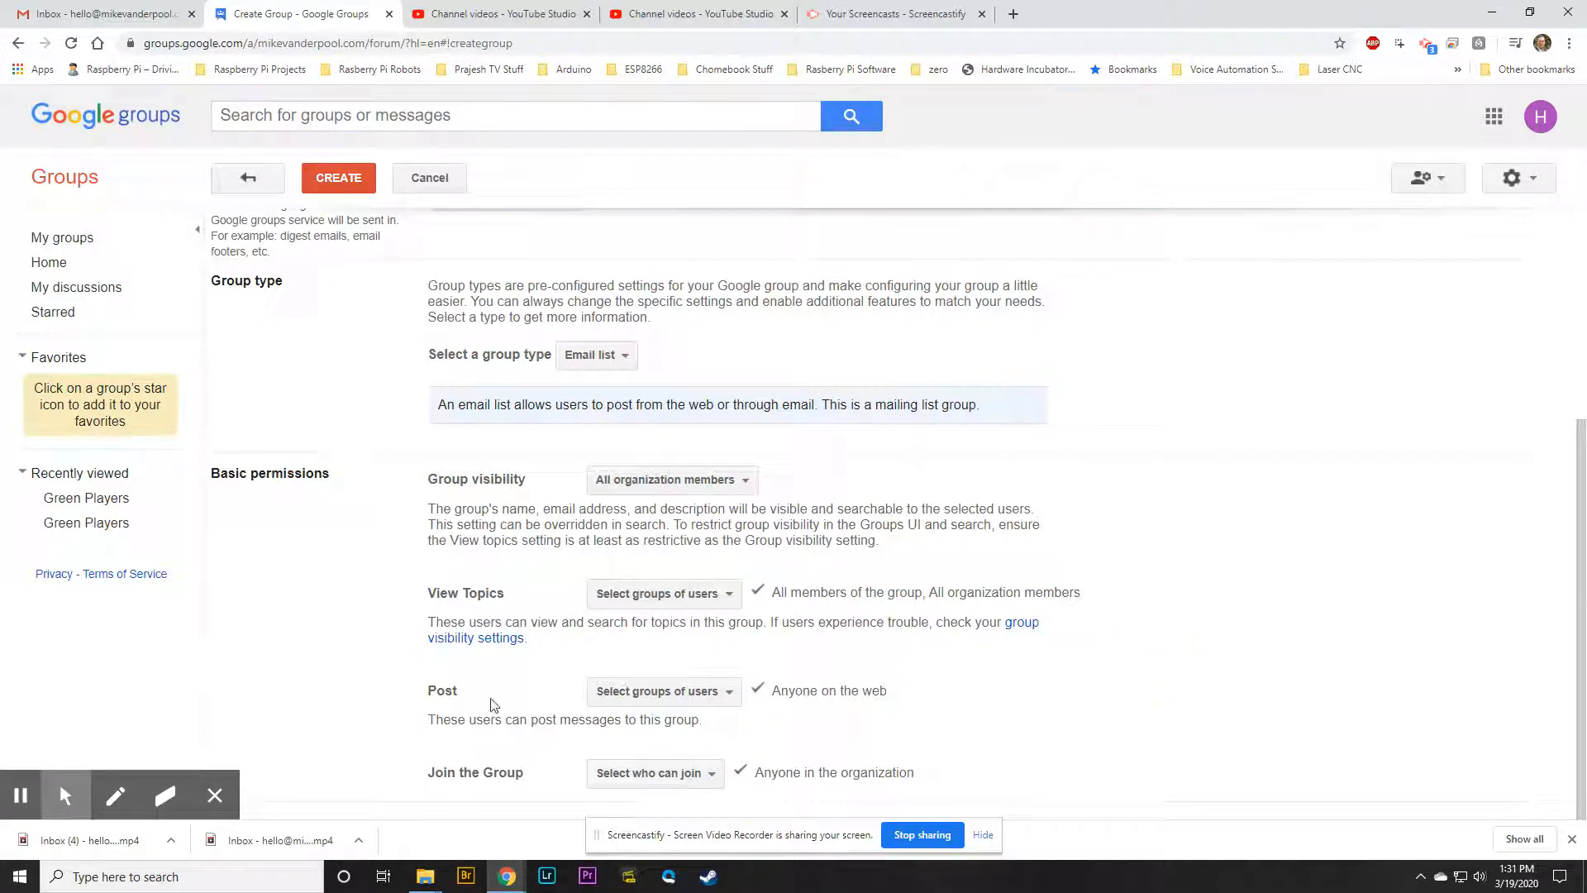
click(727, 692)
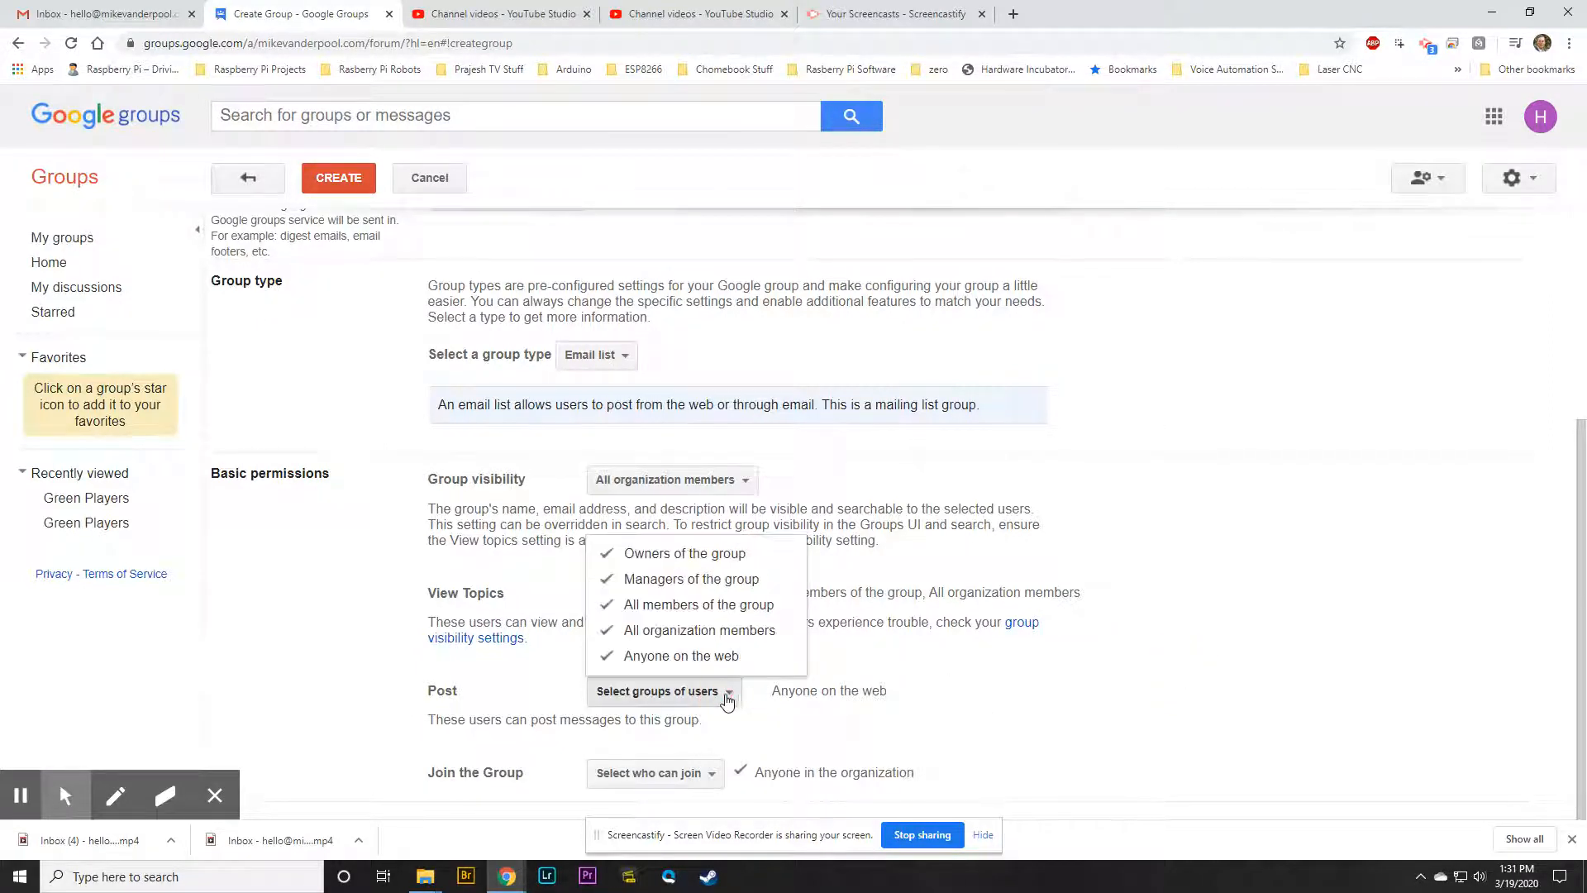
click(1228, 686)
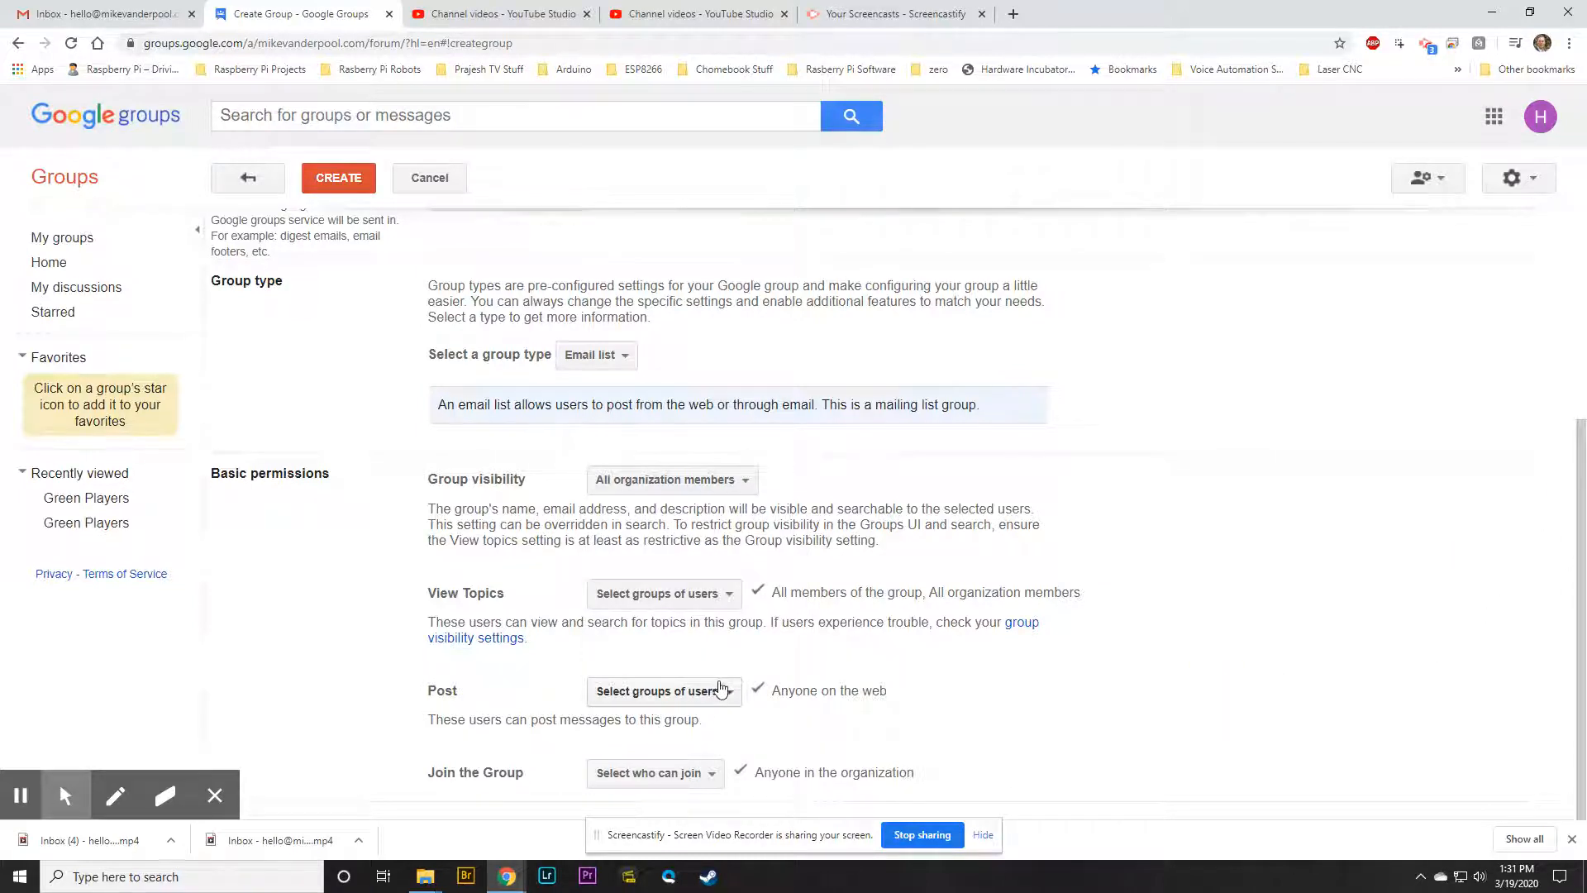
click(735, 701)
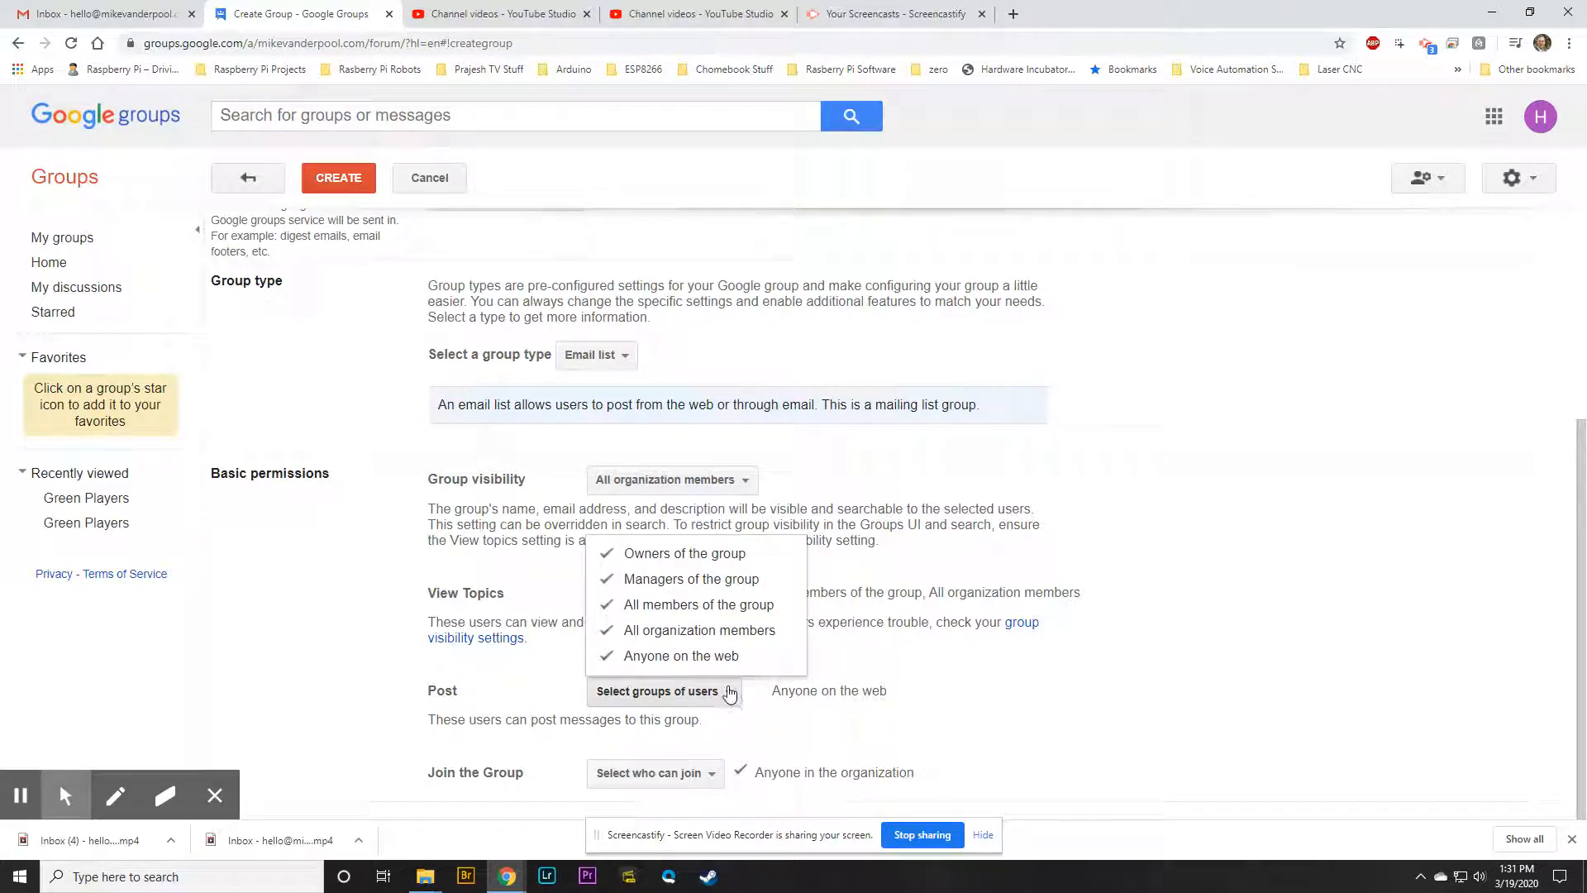
click(1270, 692)
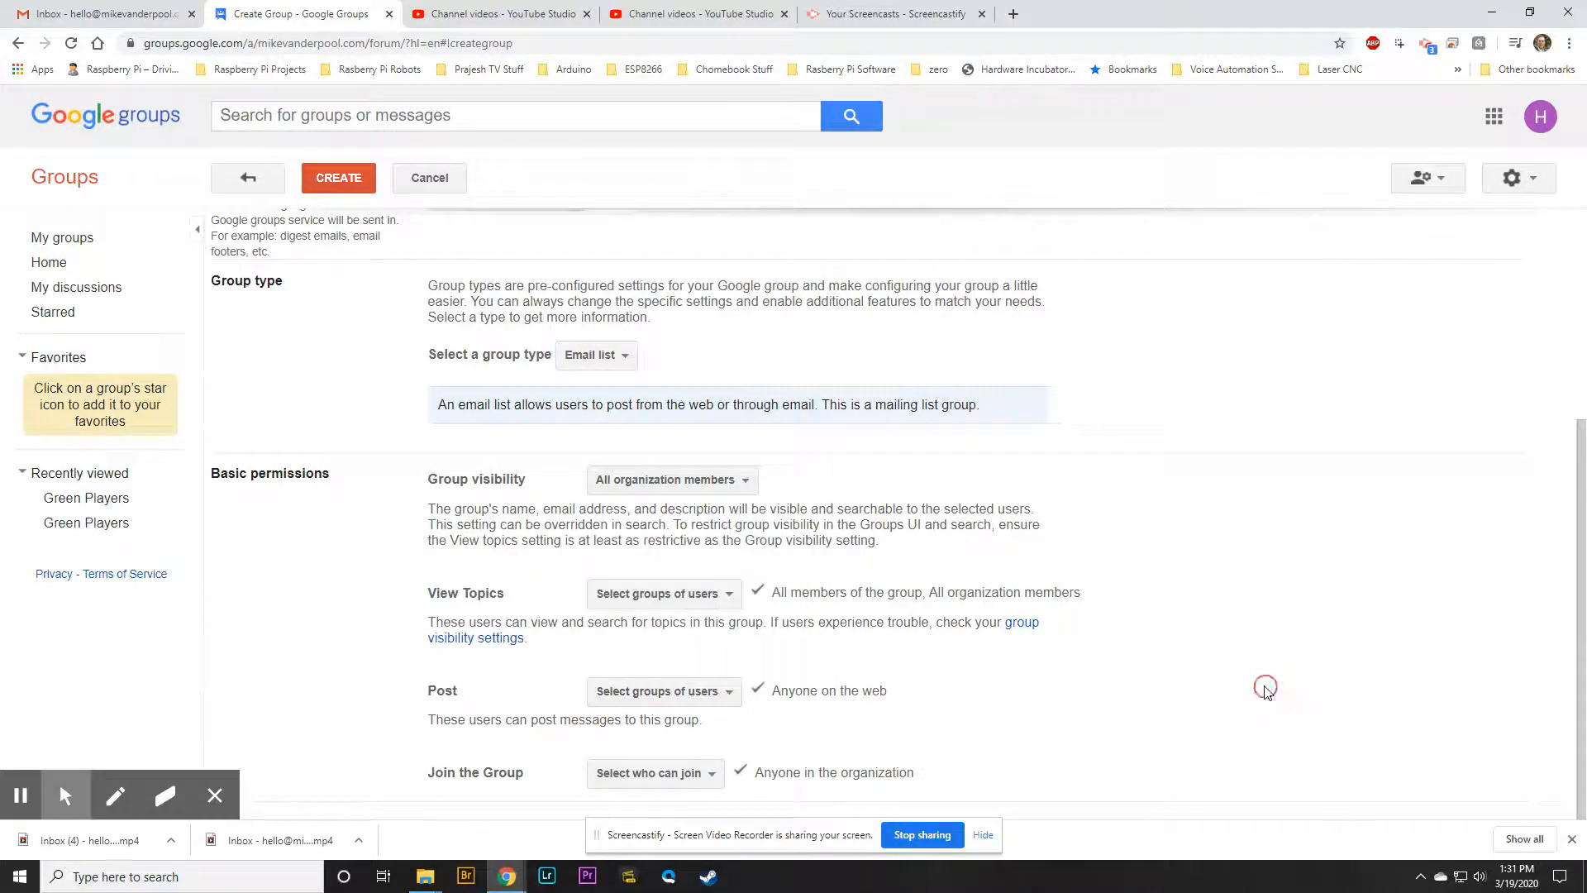
click(653, 691)
click(671, 659)
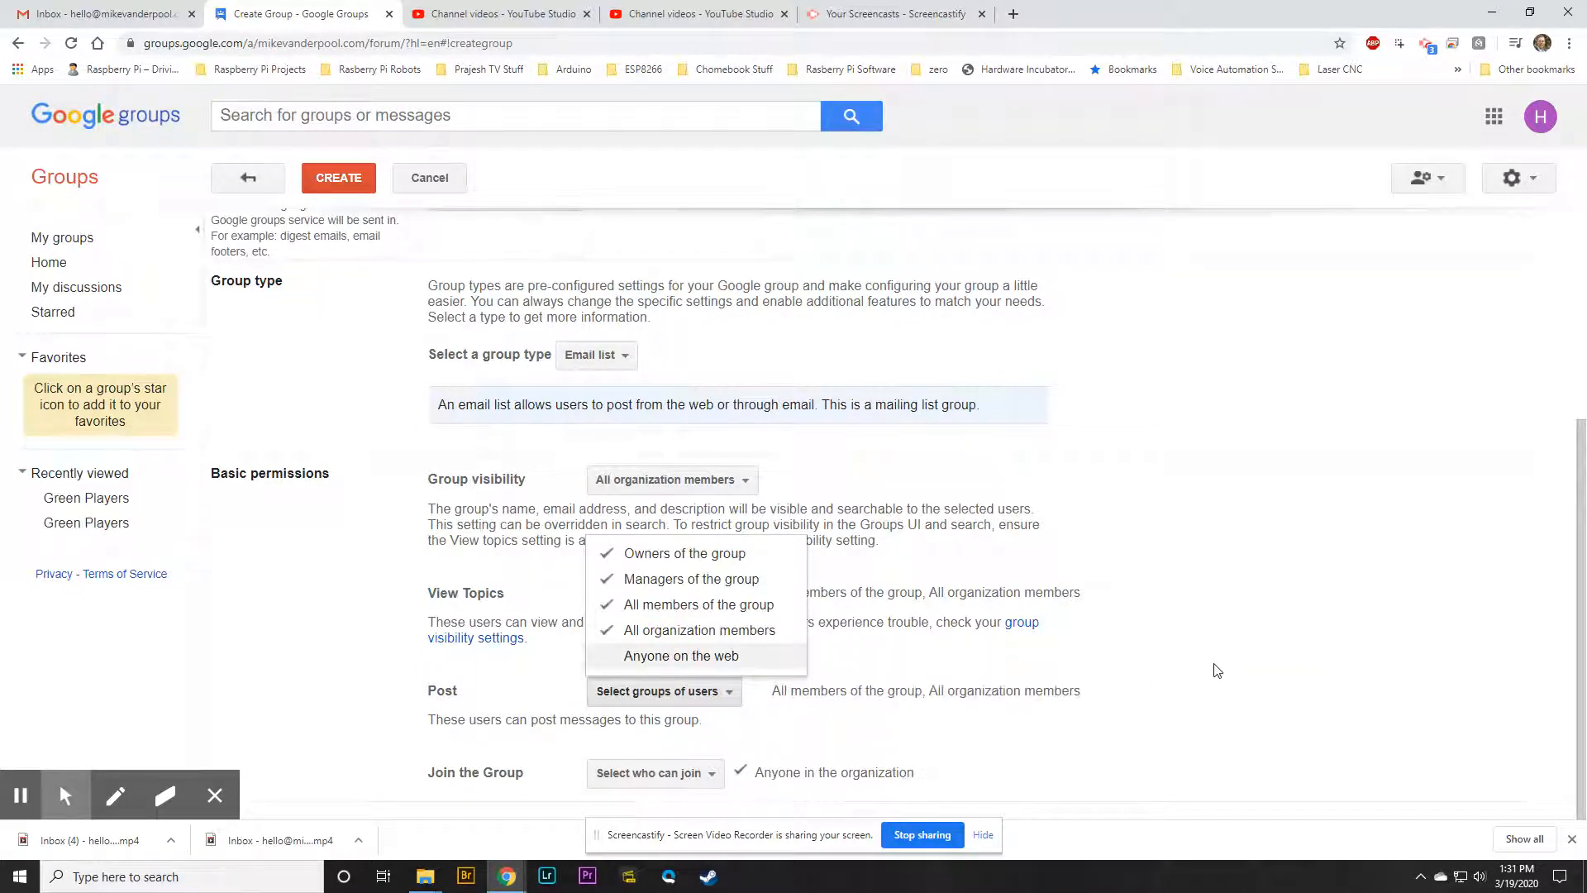
click(1217, 671)
click(717, 695)
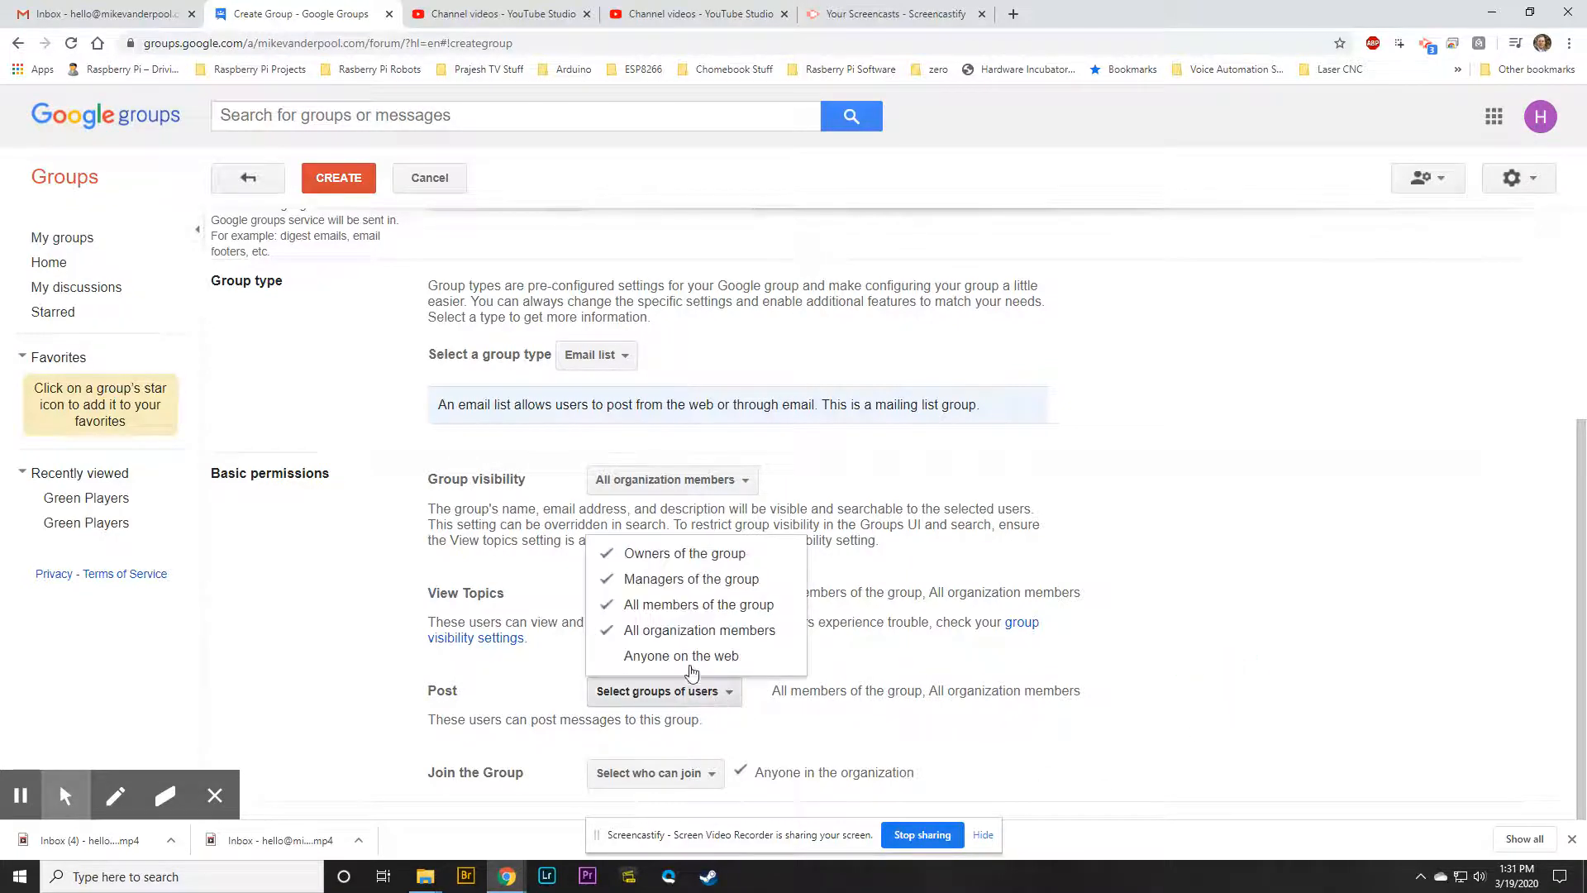
click(686, 657)
click(1500, 632)
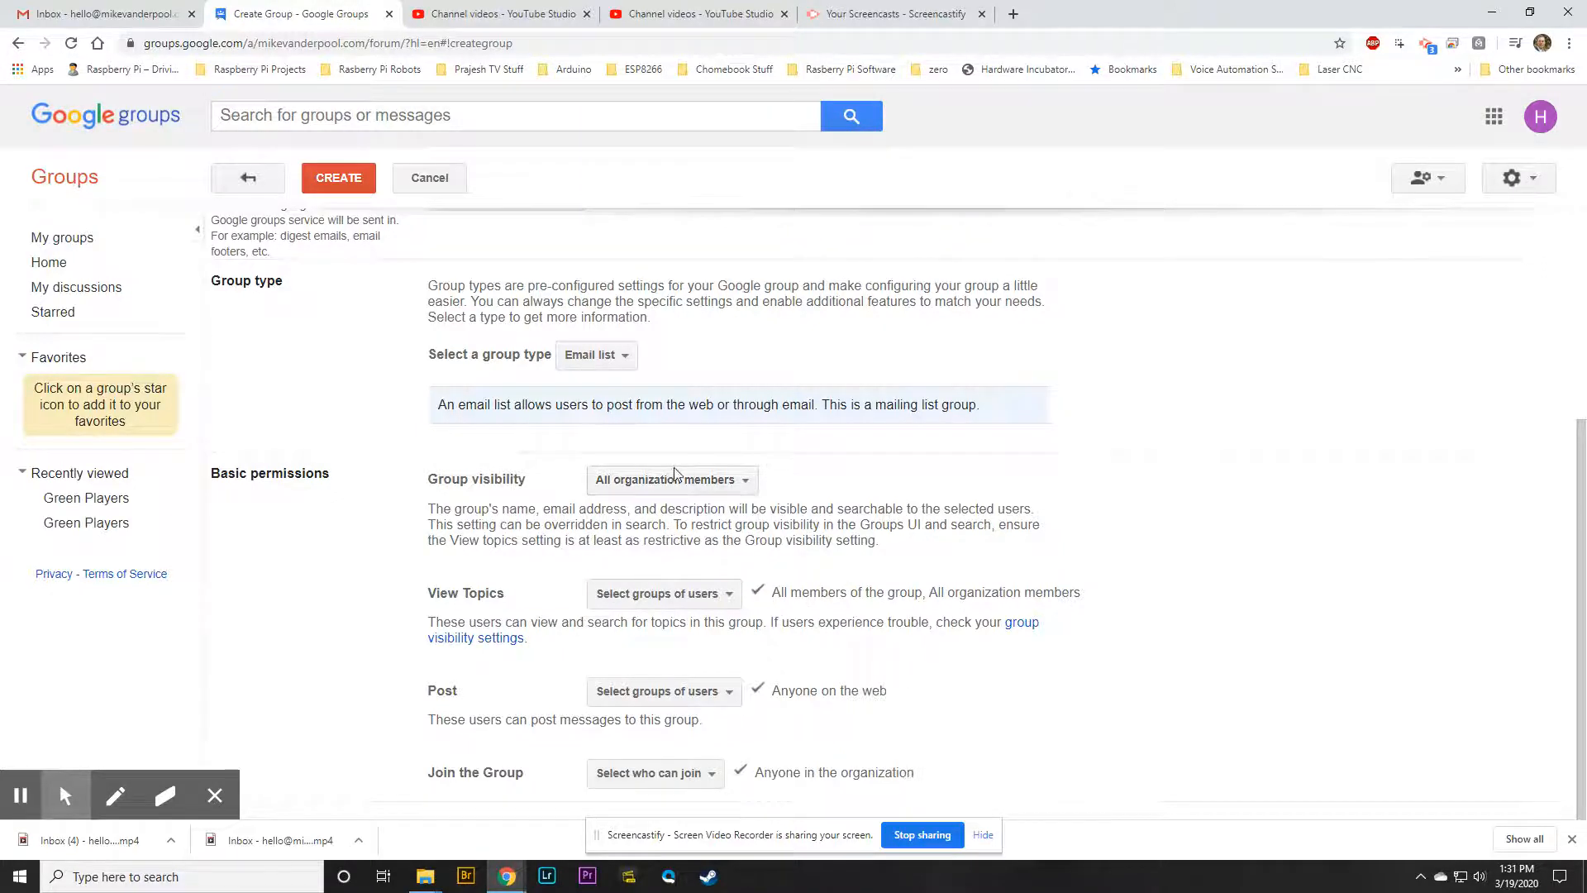
drag(919, 560, 421, 522)
click(885, 771)
click(911, 773)
drag(911, 773, 759, 771)
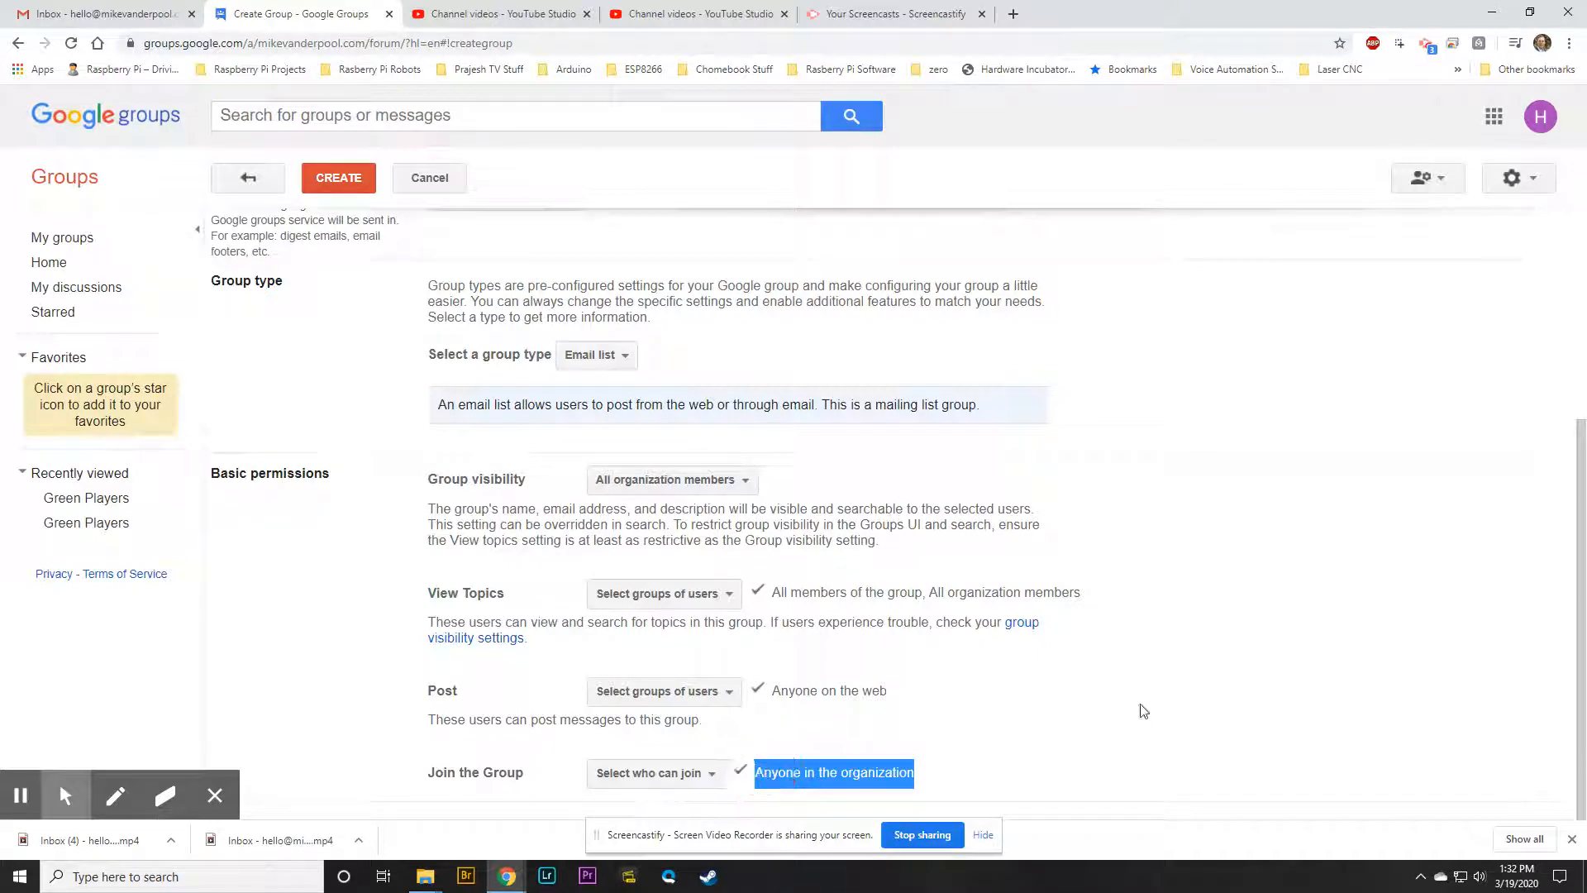
click(700, 773)
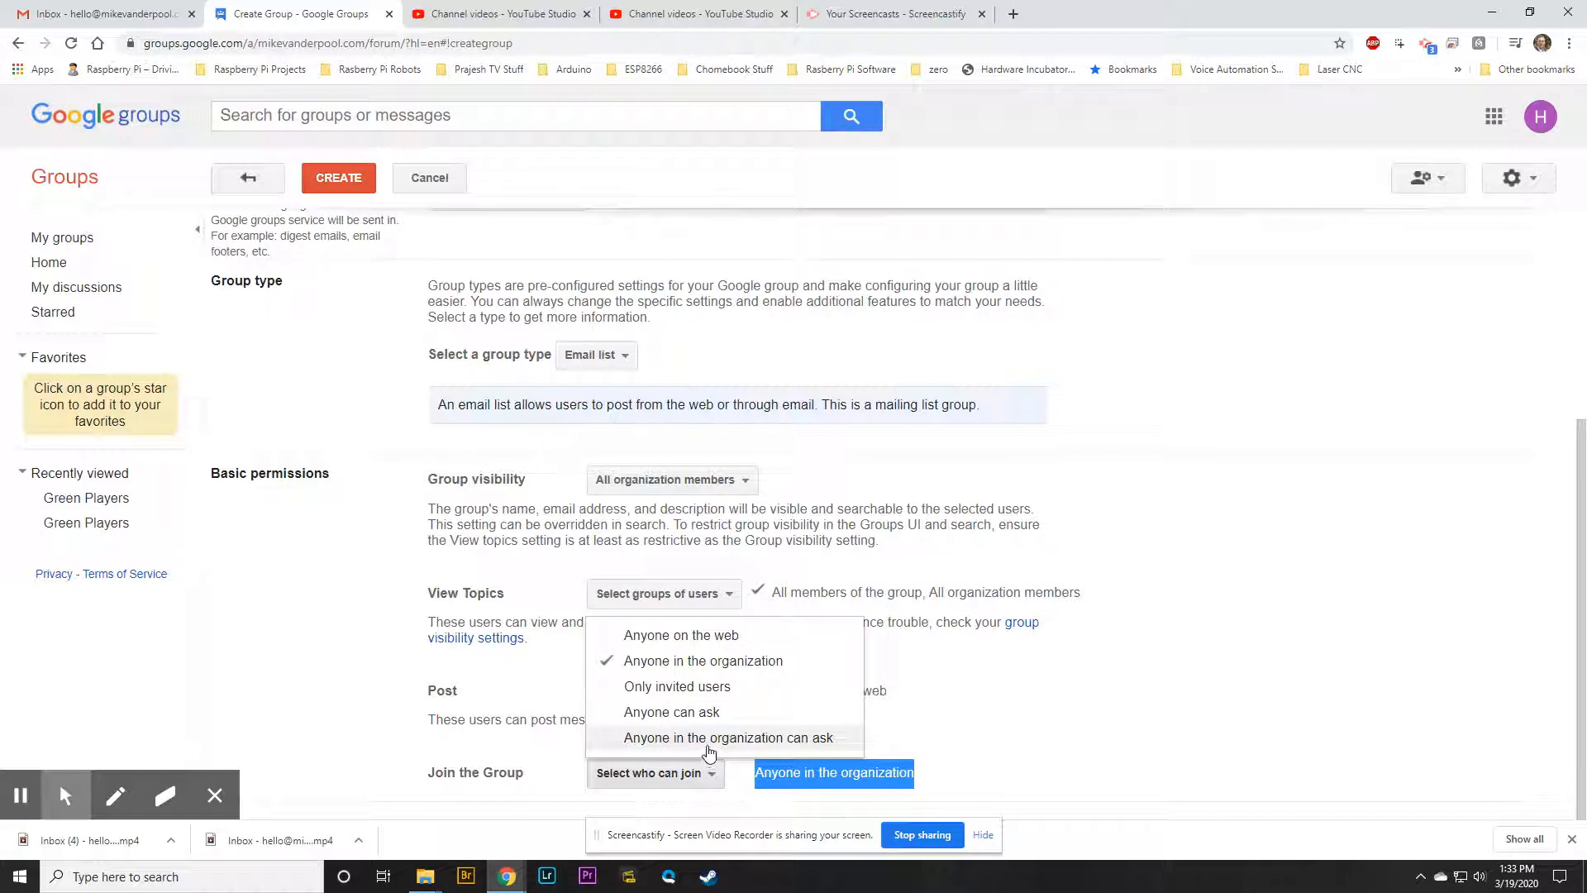
click(1088, 734)
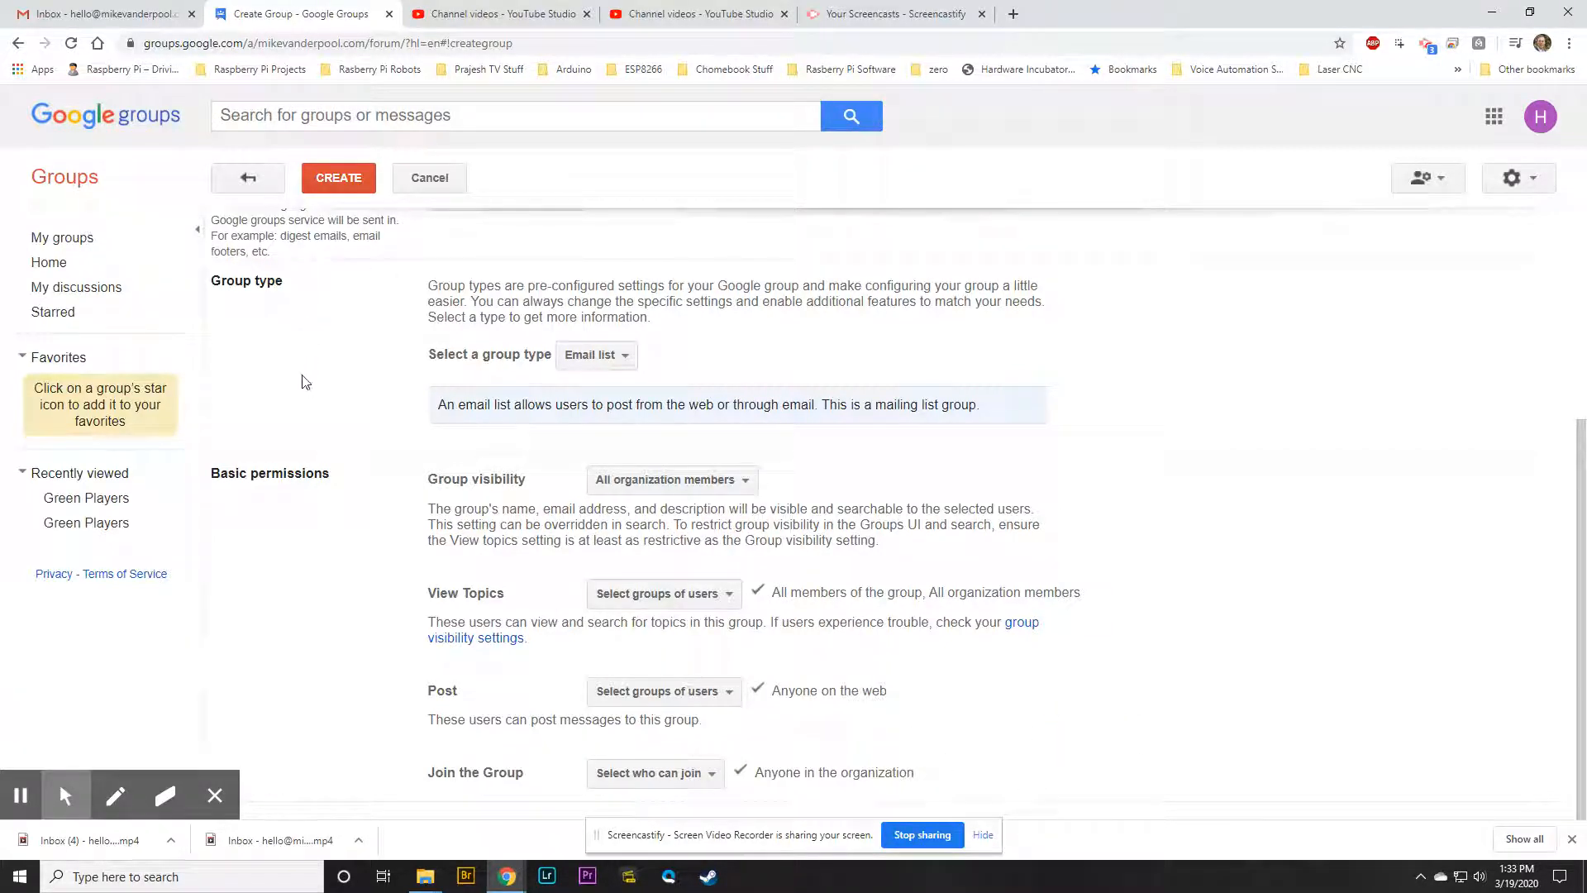
click(308, 178)
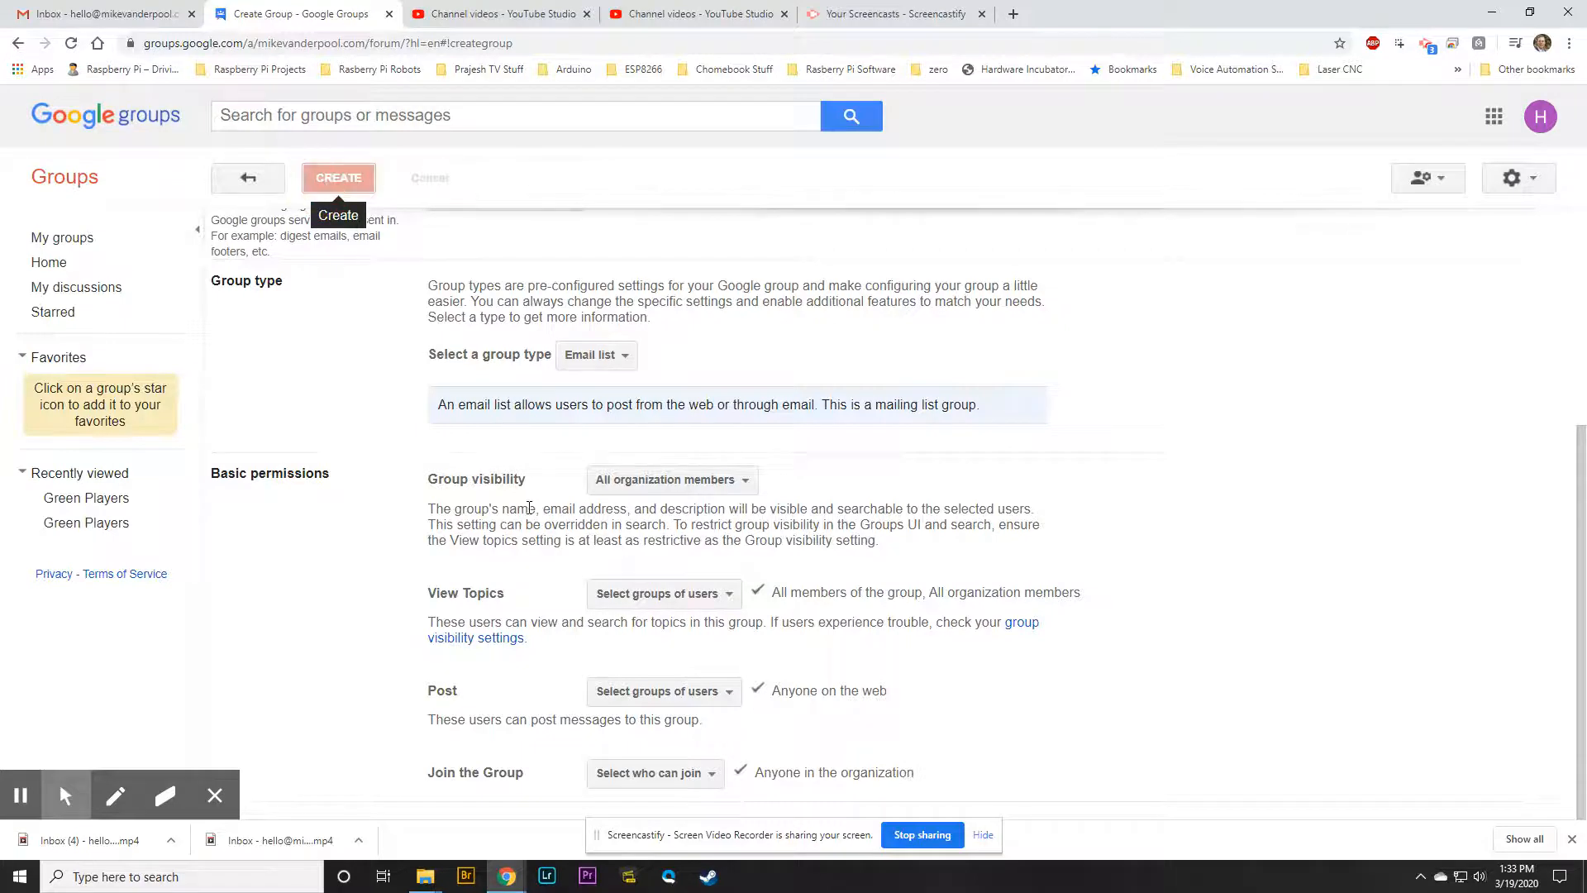
Read the outside-users warning and confirm creating the Blue group
drag(513, 404, 833, 409)
drag(931, 408, 1081, 425)
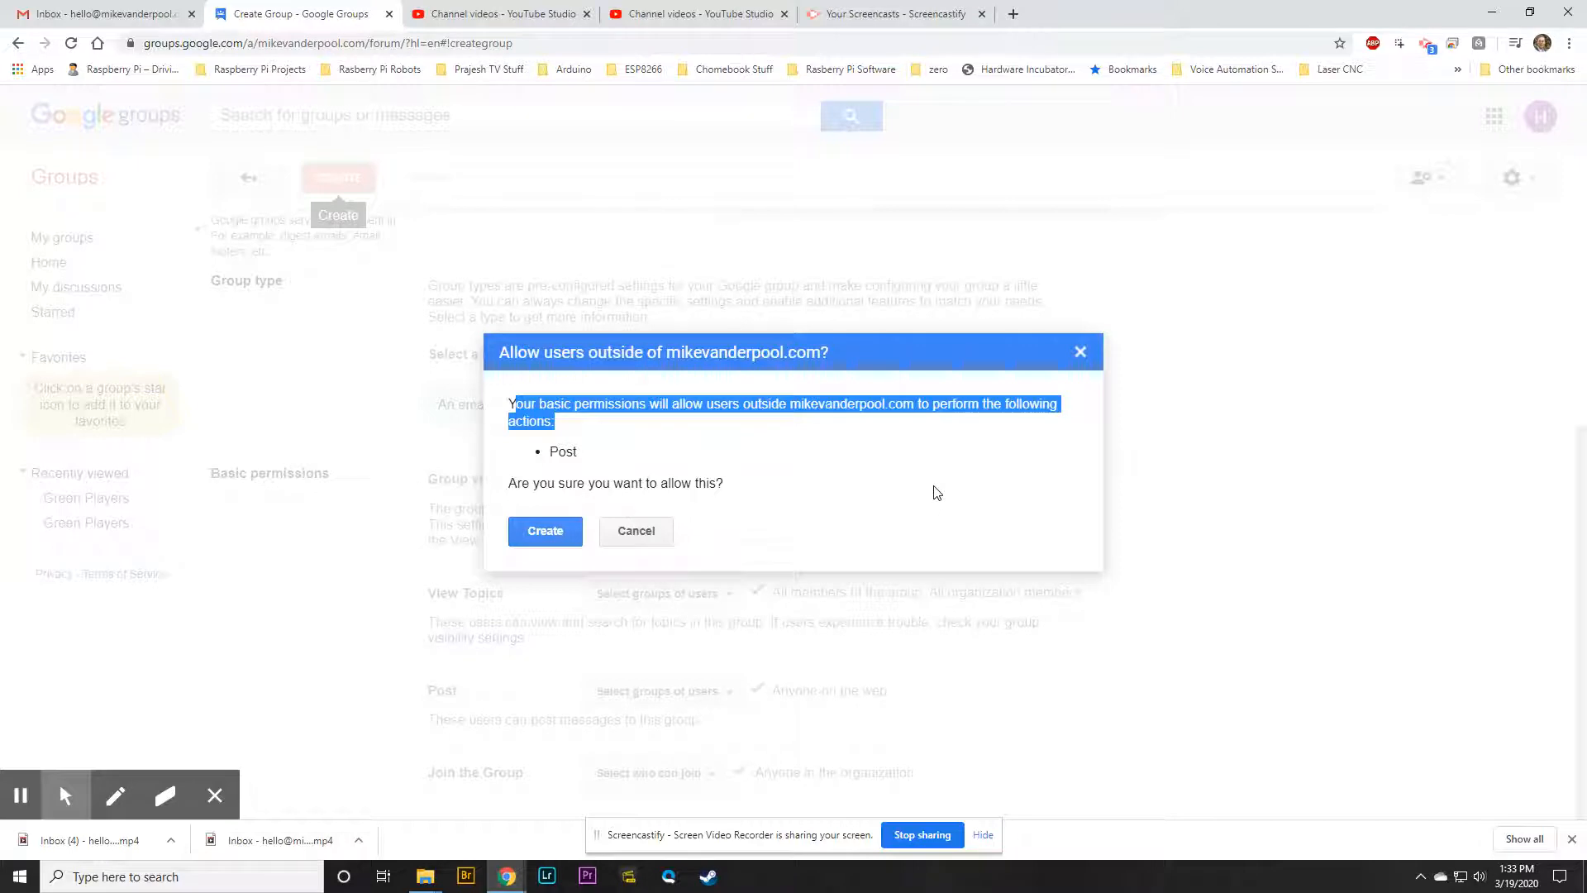
click(532, 538)
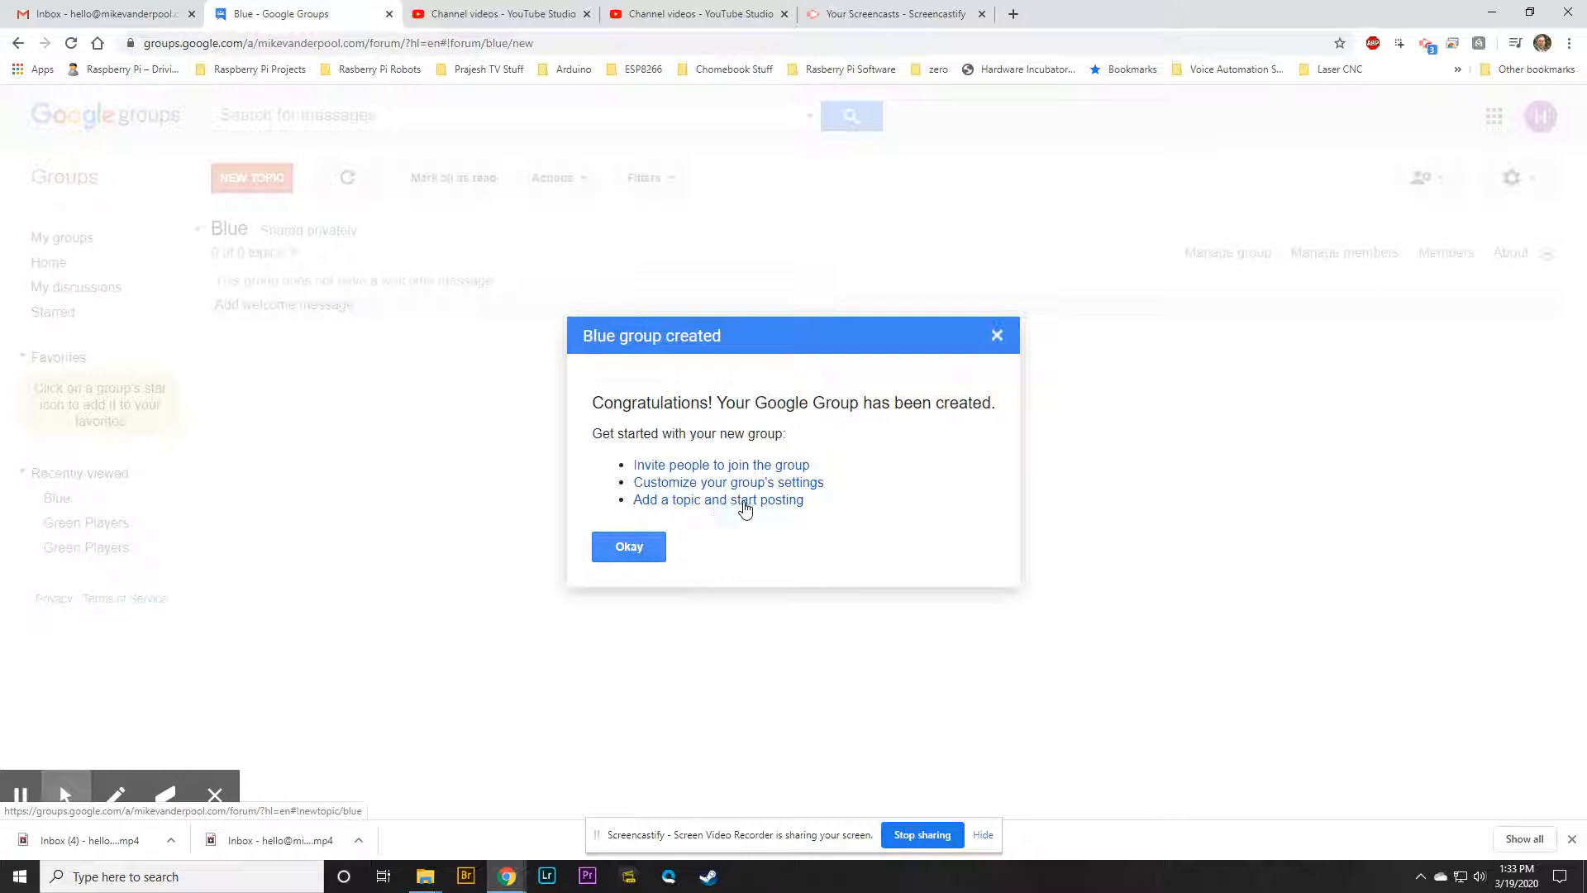
On the invite page, add the first invitee's address from suggestions and type a test message
click(729, 468)
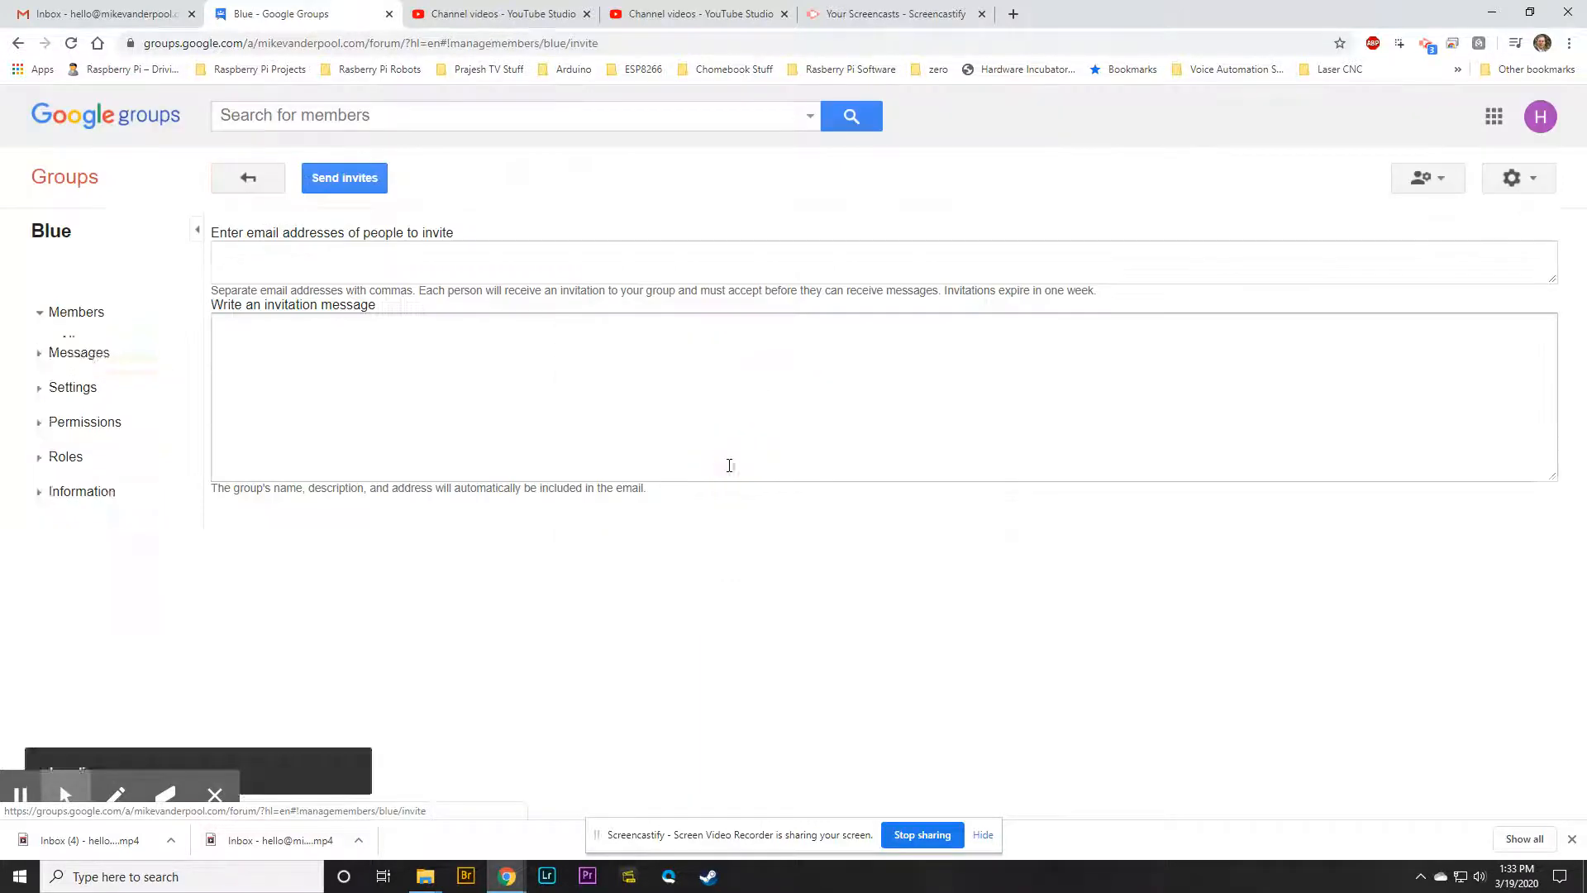
click(422, 258)
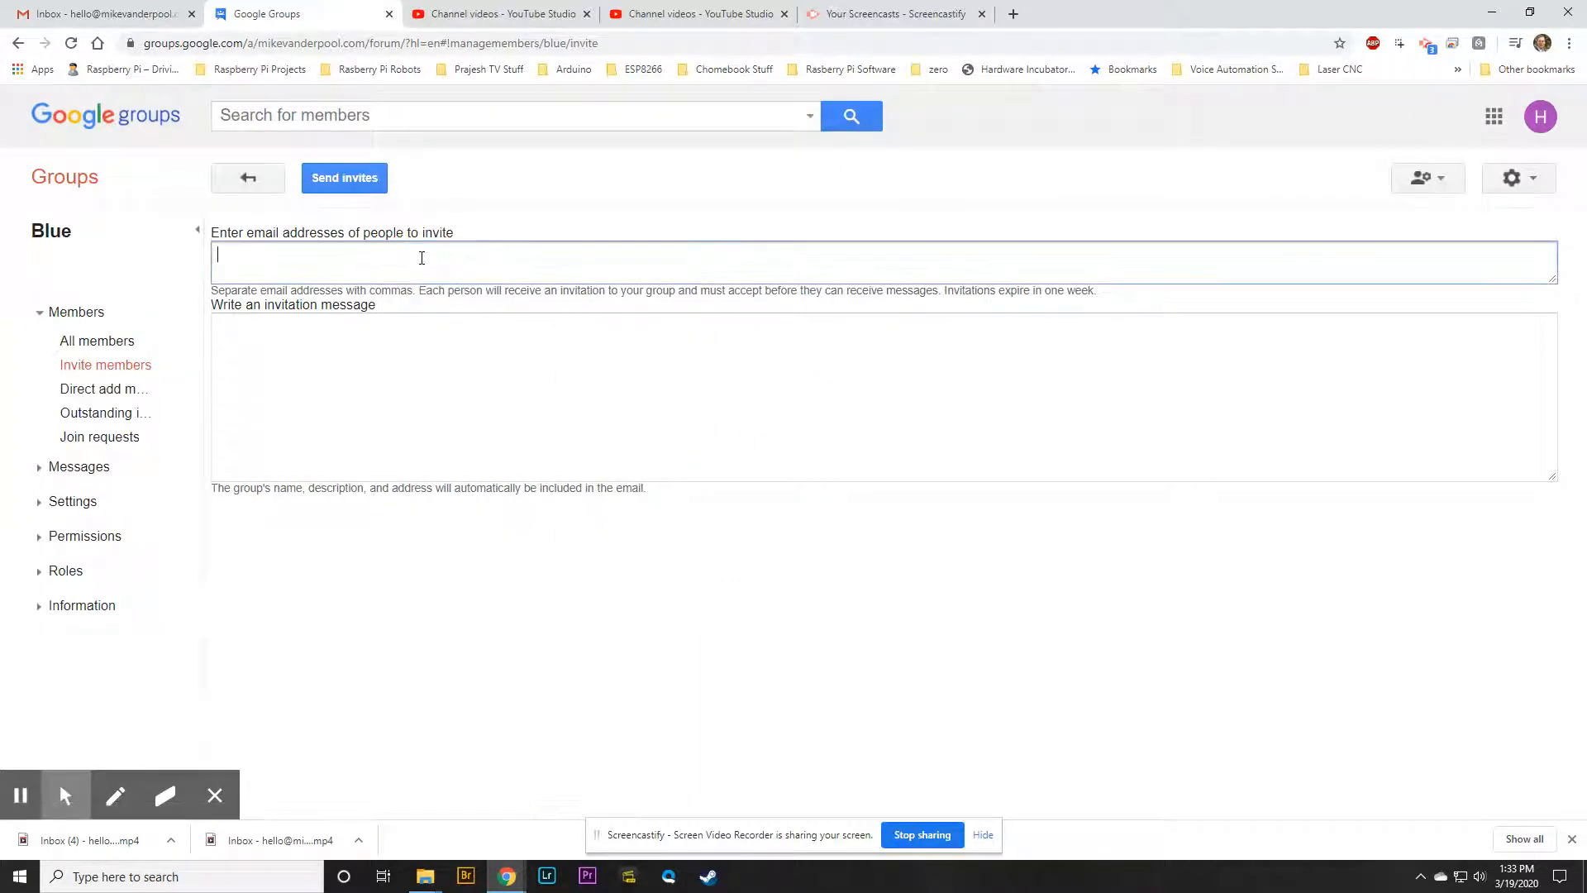
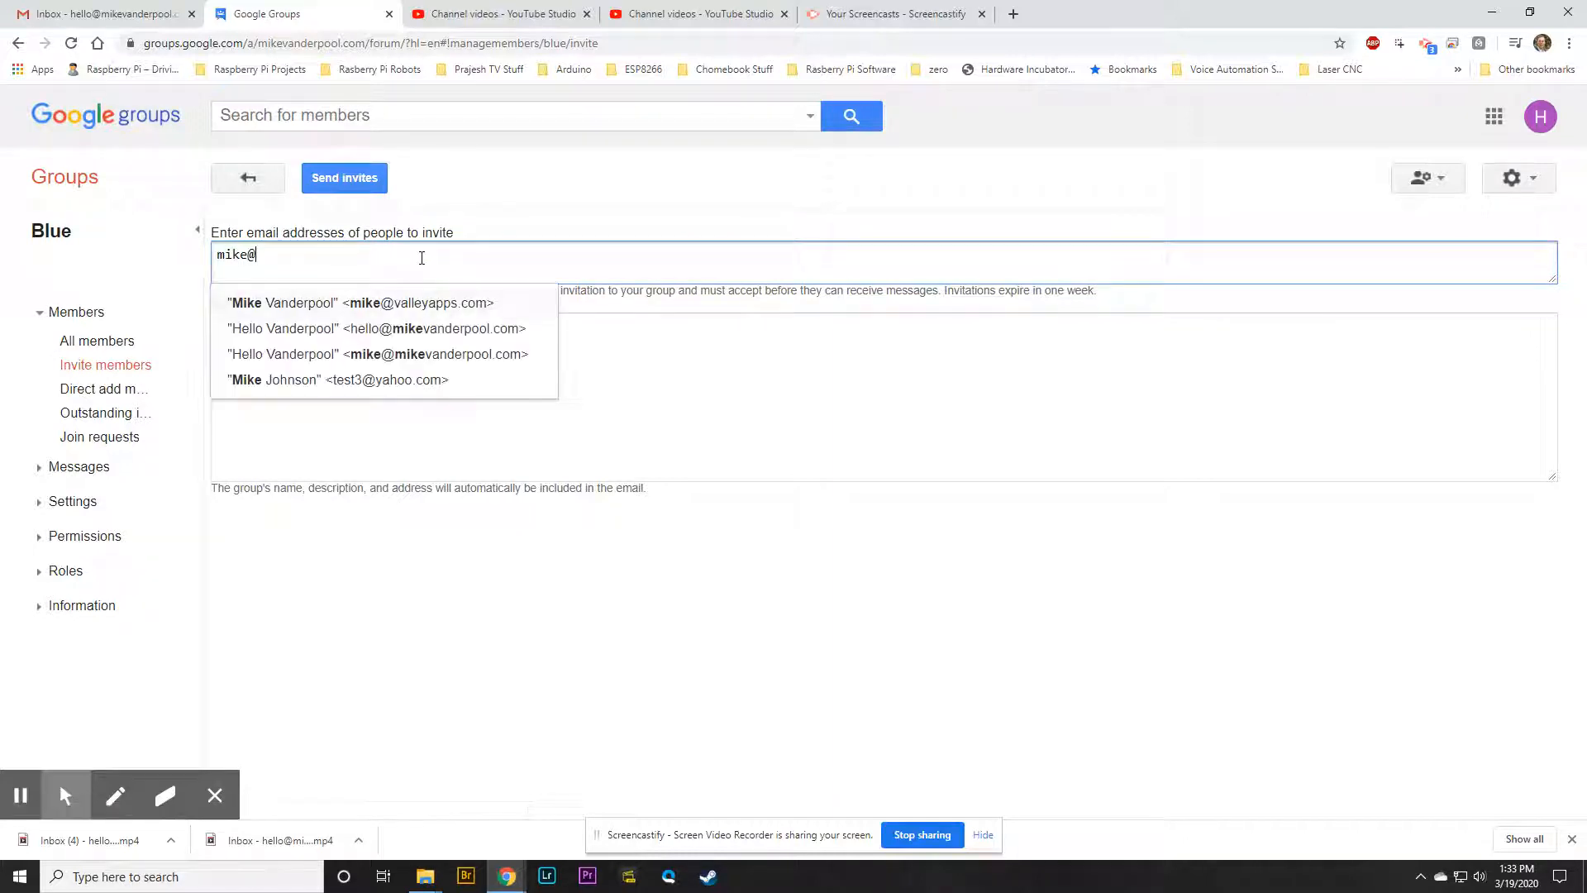
click(472, 314)
click(407, 379)
text(asdfasdfdsa)
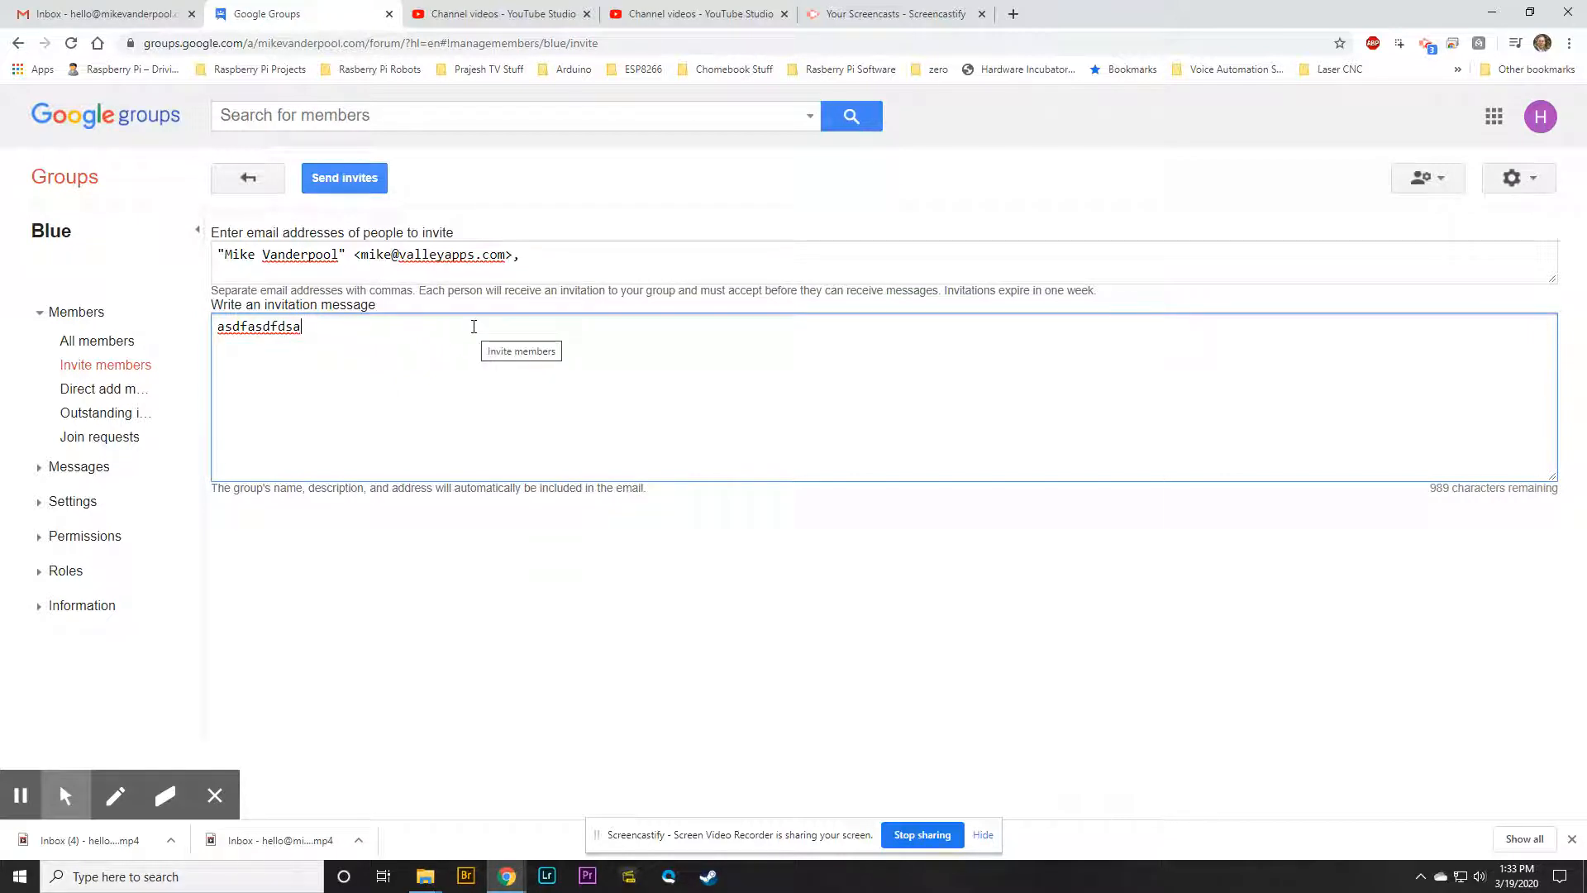
Add a second invitee from suggestions and delete the invitation message text
click(566, 257)
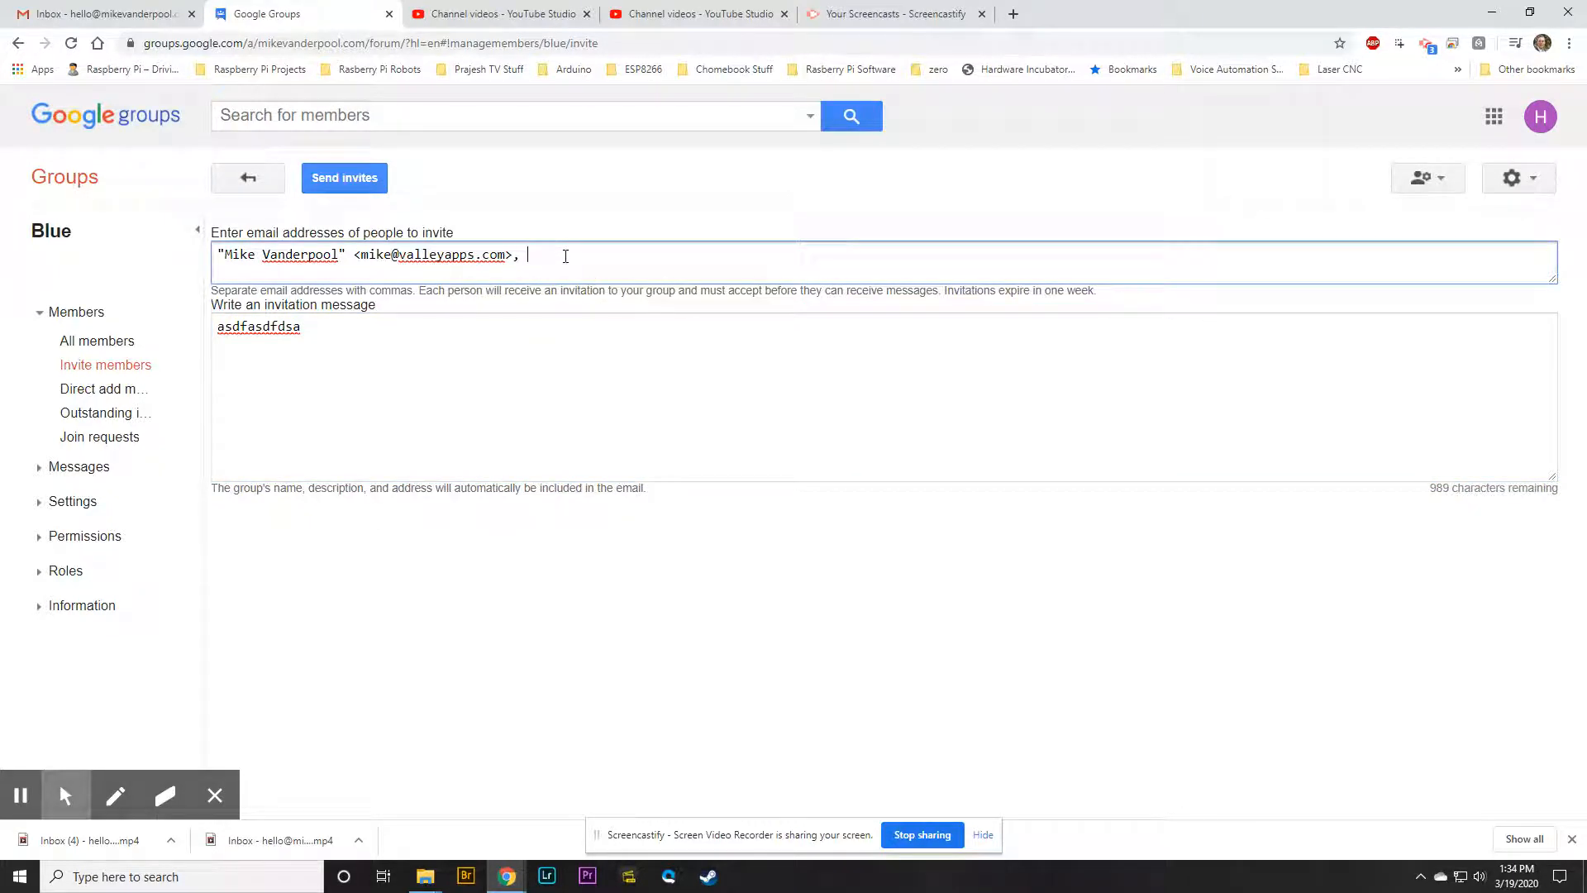
text(coady)
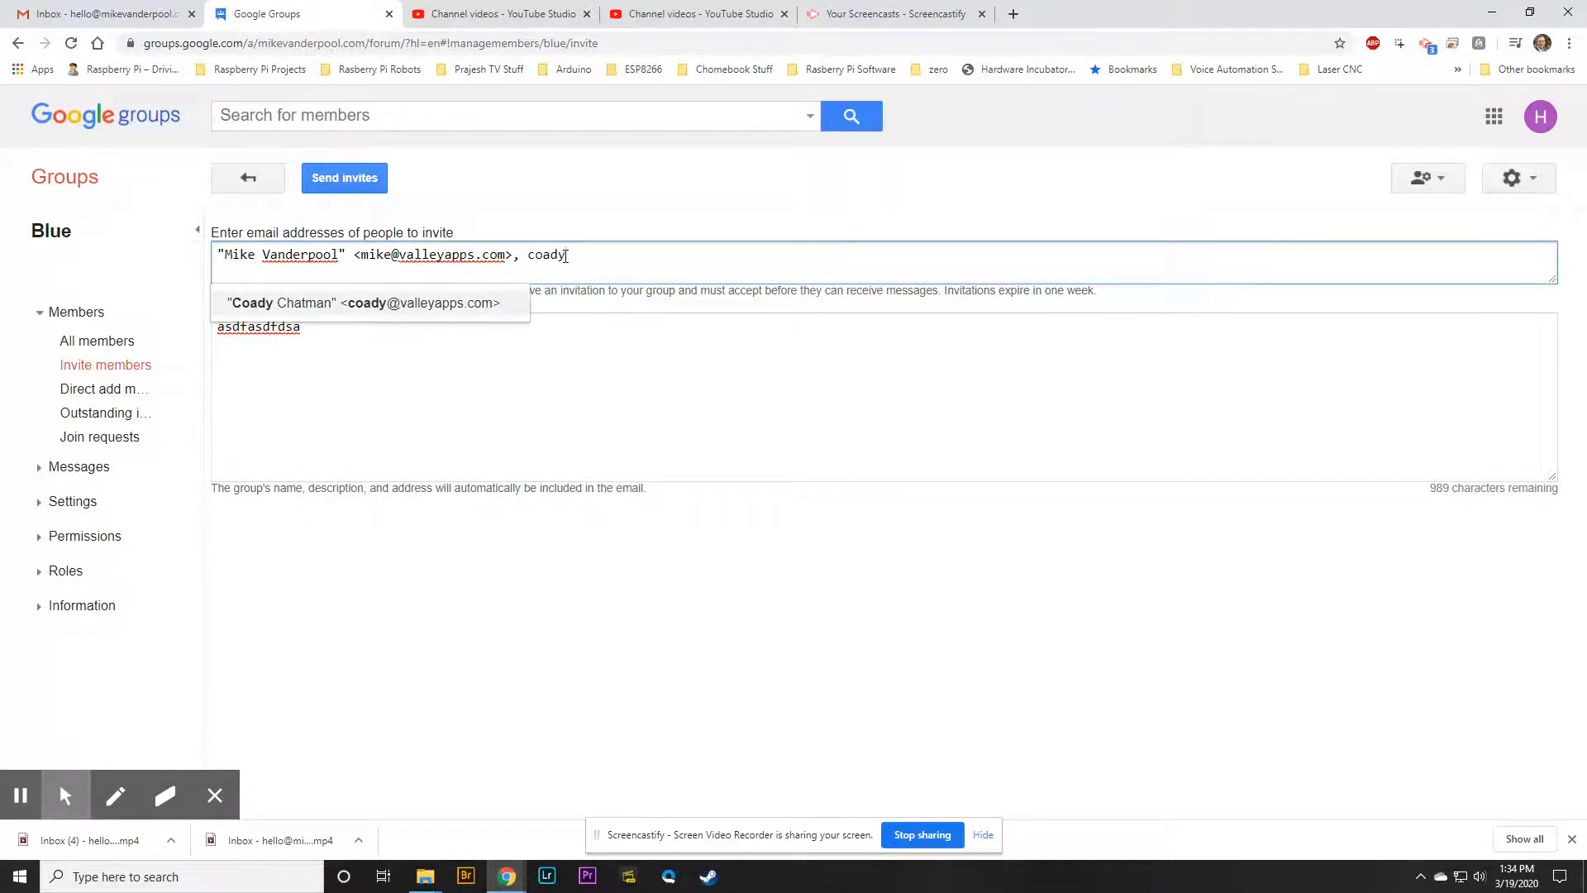
click(489, 302)
drag(363, 341, 234, 328)
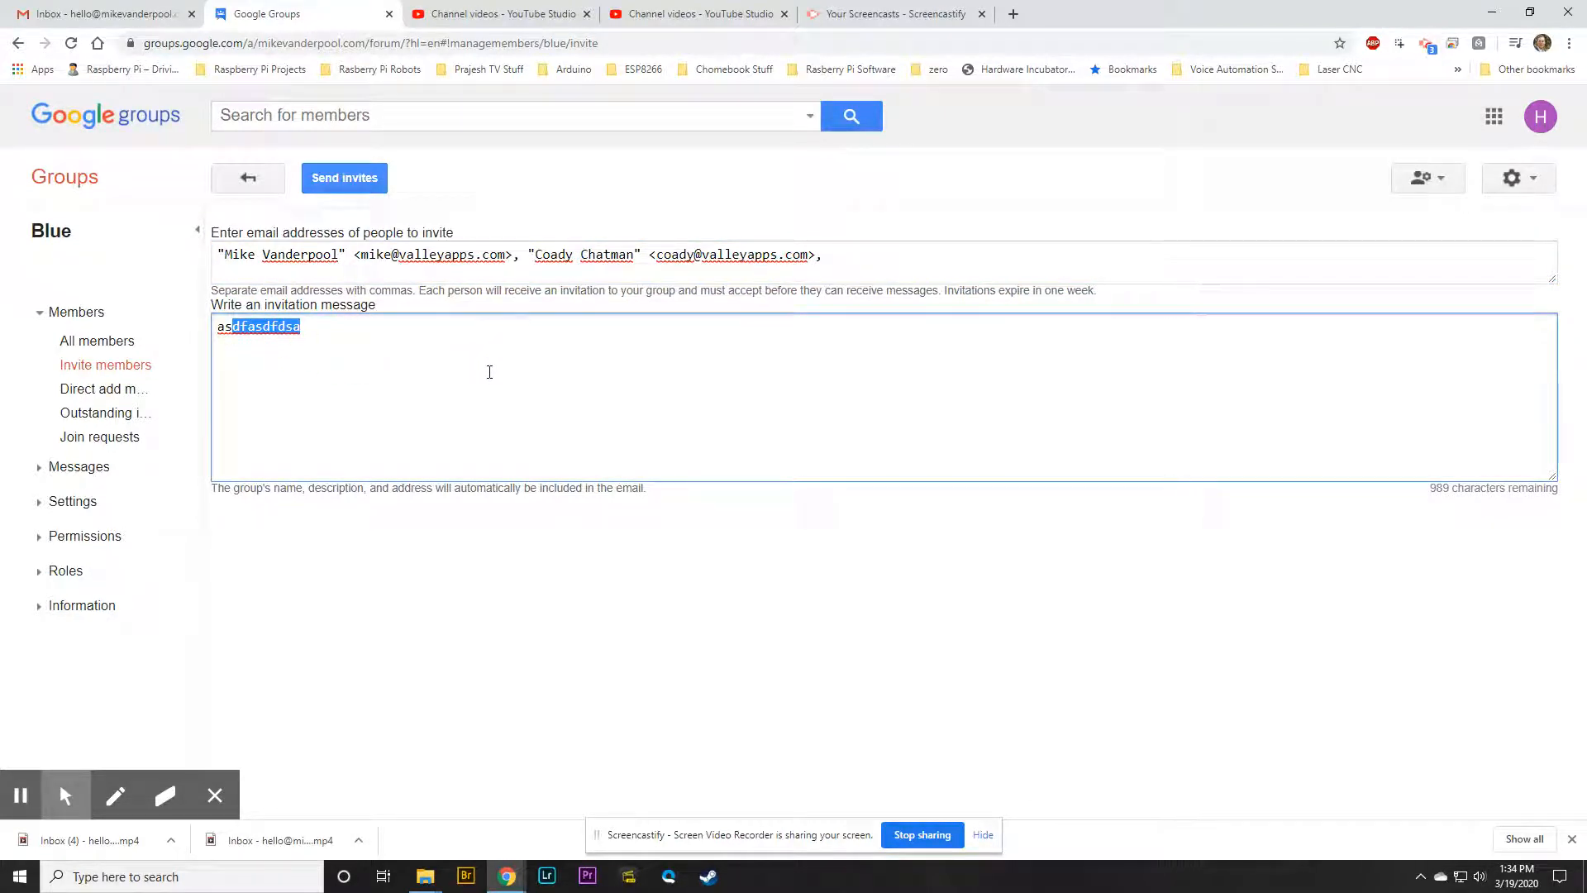
click(348, 337)
drag(326, 335, 221, 324)
key(BackSpace)
key(BackSpace)
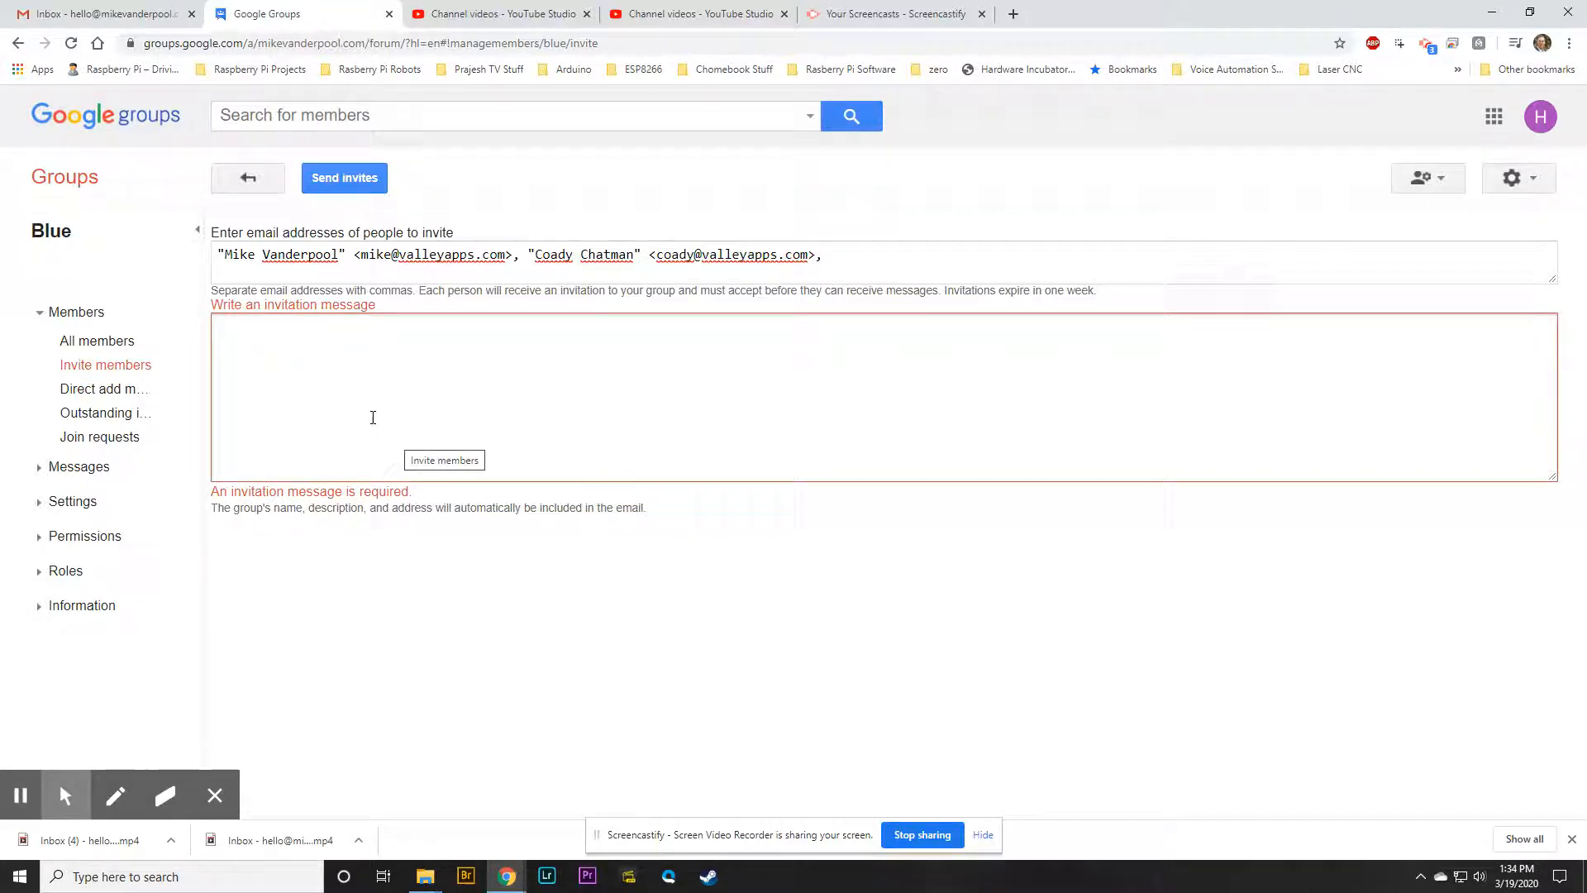
click(113, 389)
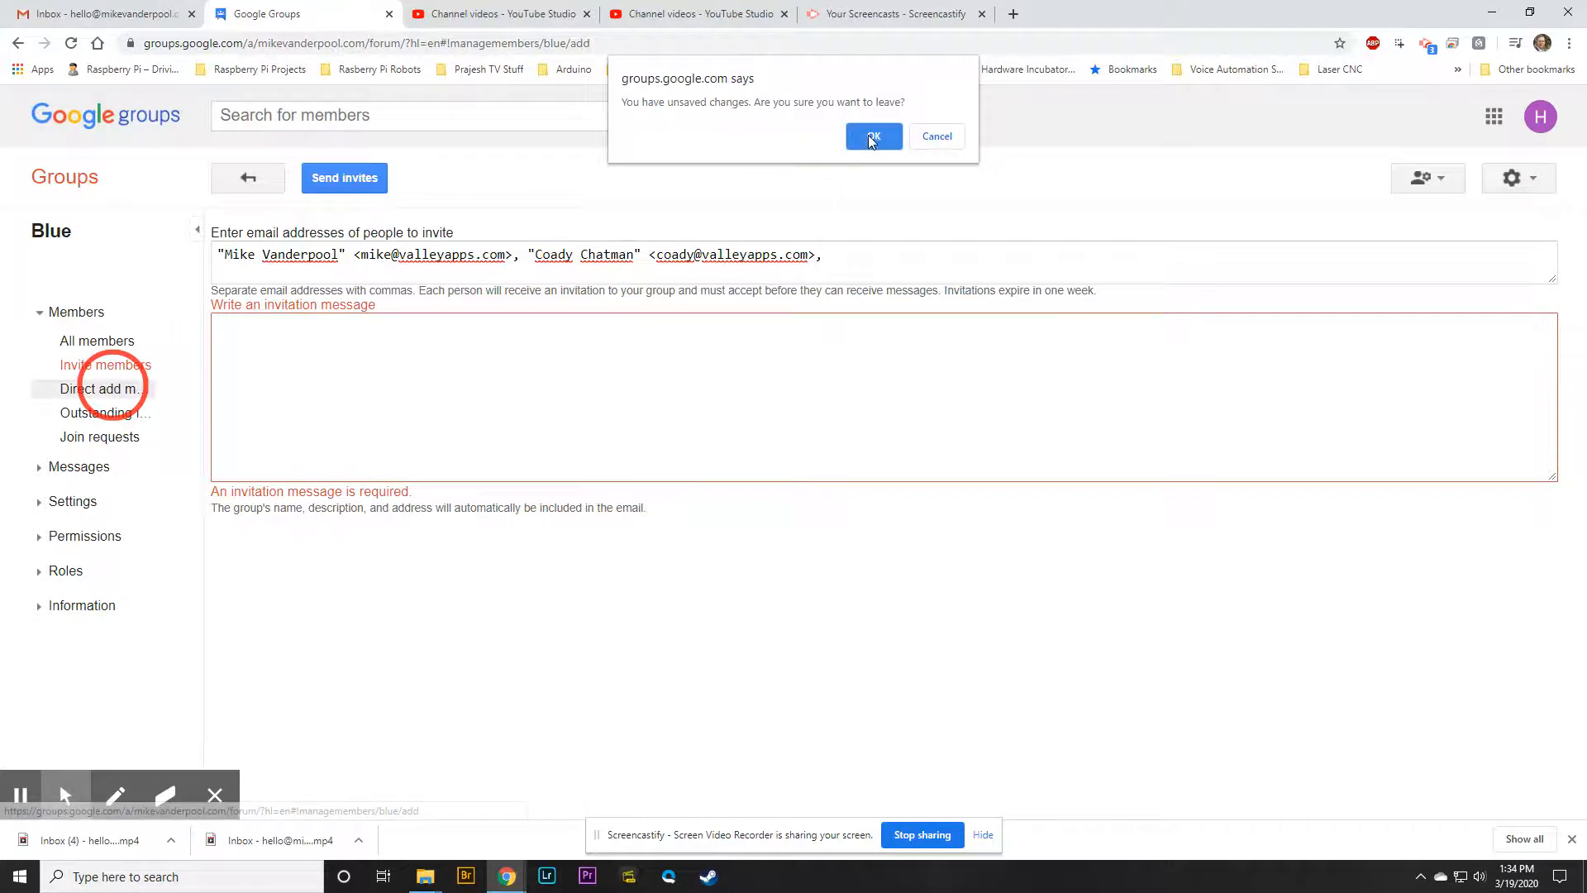
Leave the invite page, add a contact under Direct add members, then switch to Join requests
click(872, 136)
click(303, 296)
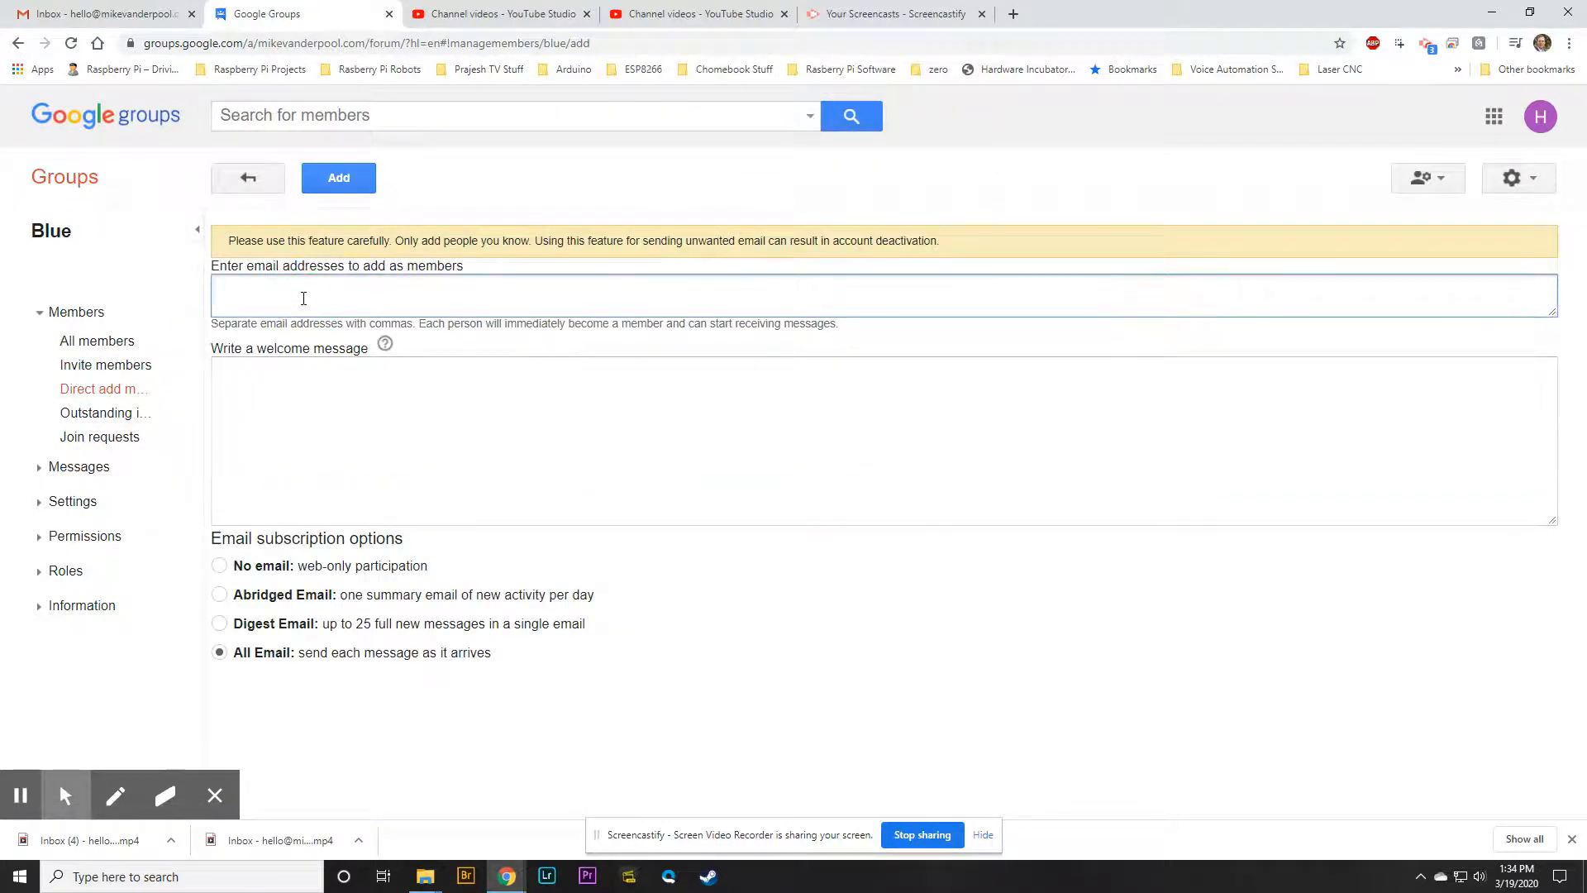
text(mike)
click(335, 335)
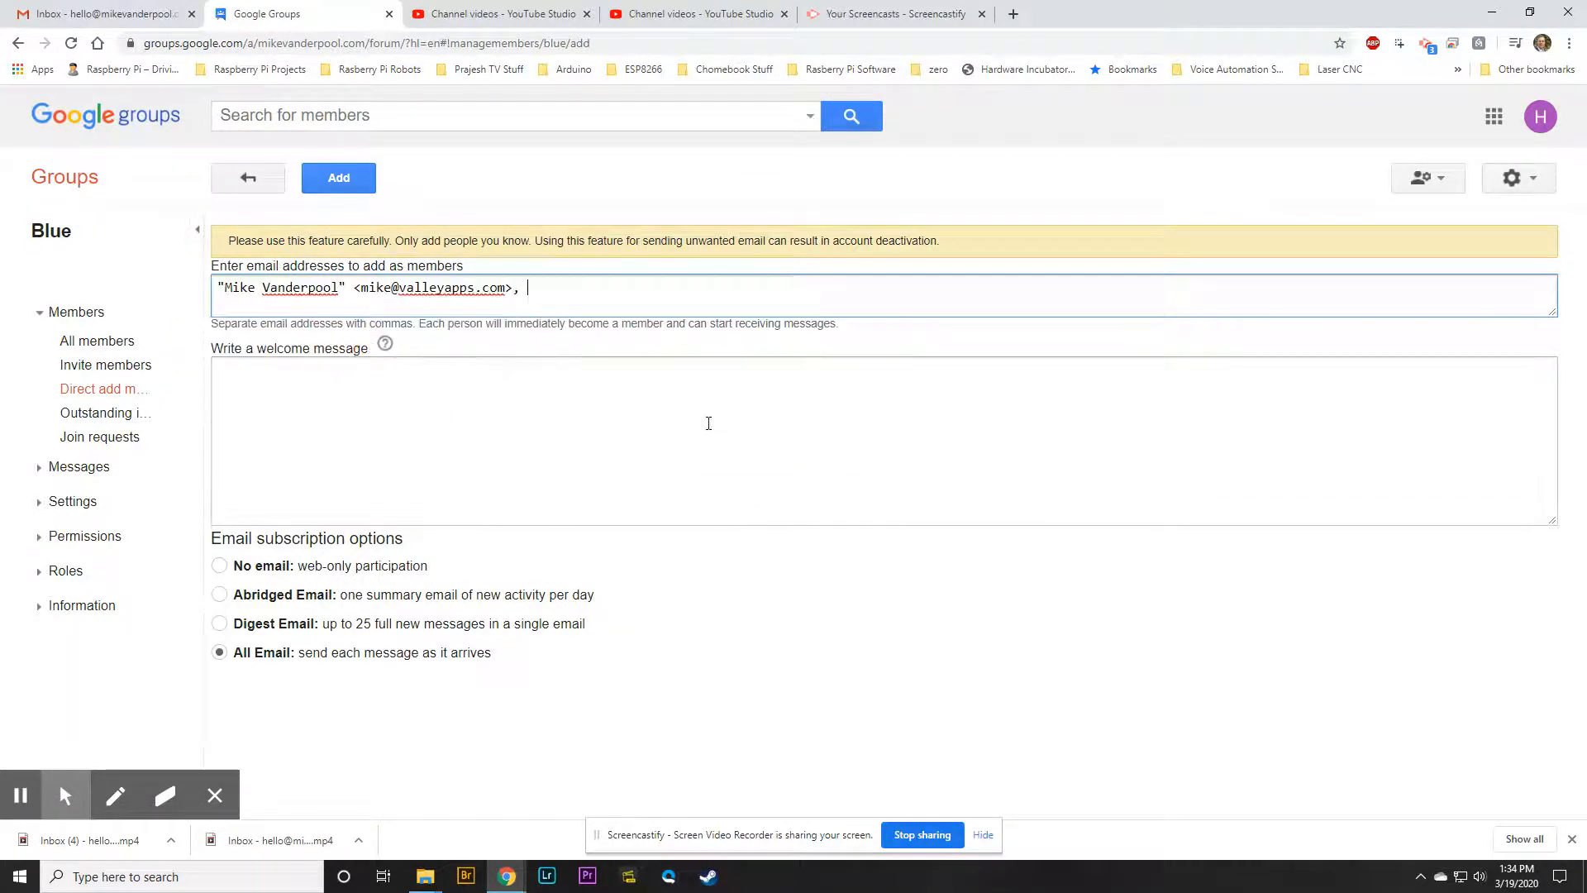
click(407, 387)
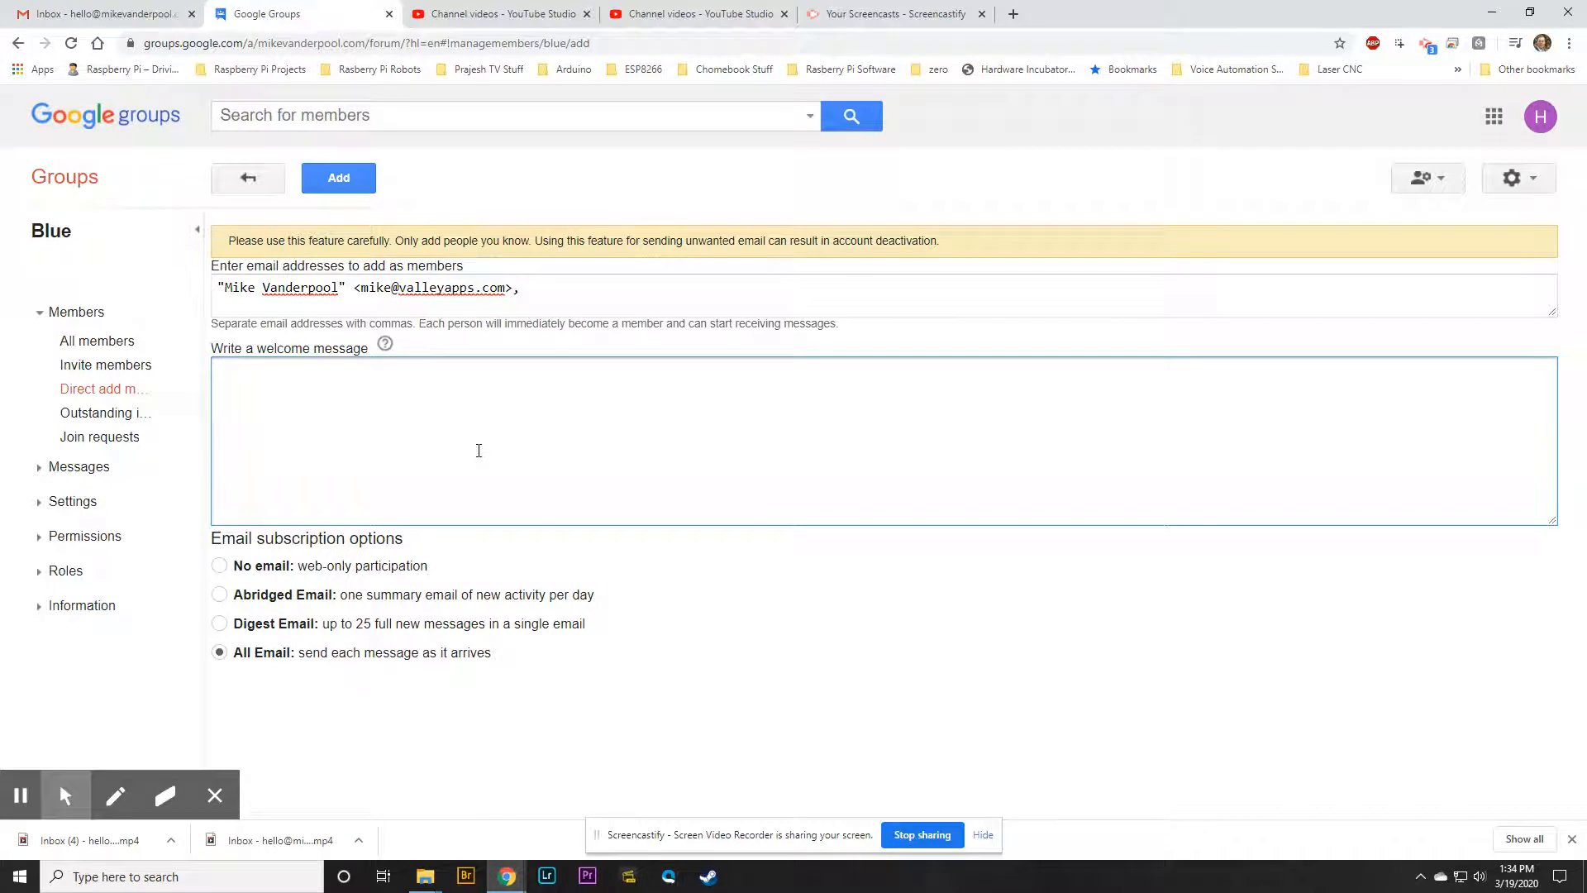
click(113, 413)
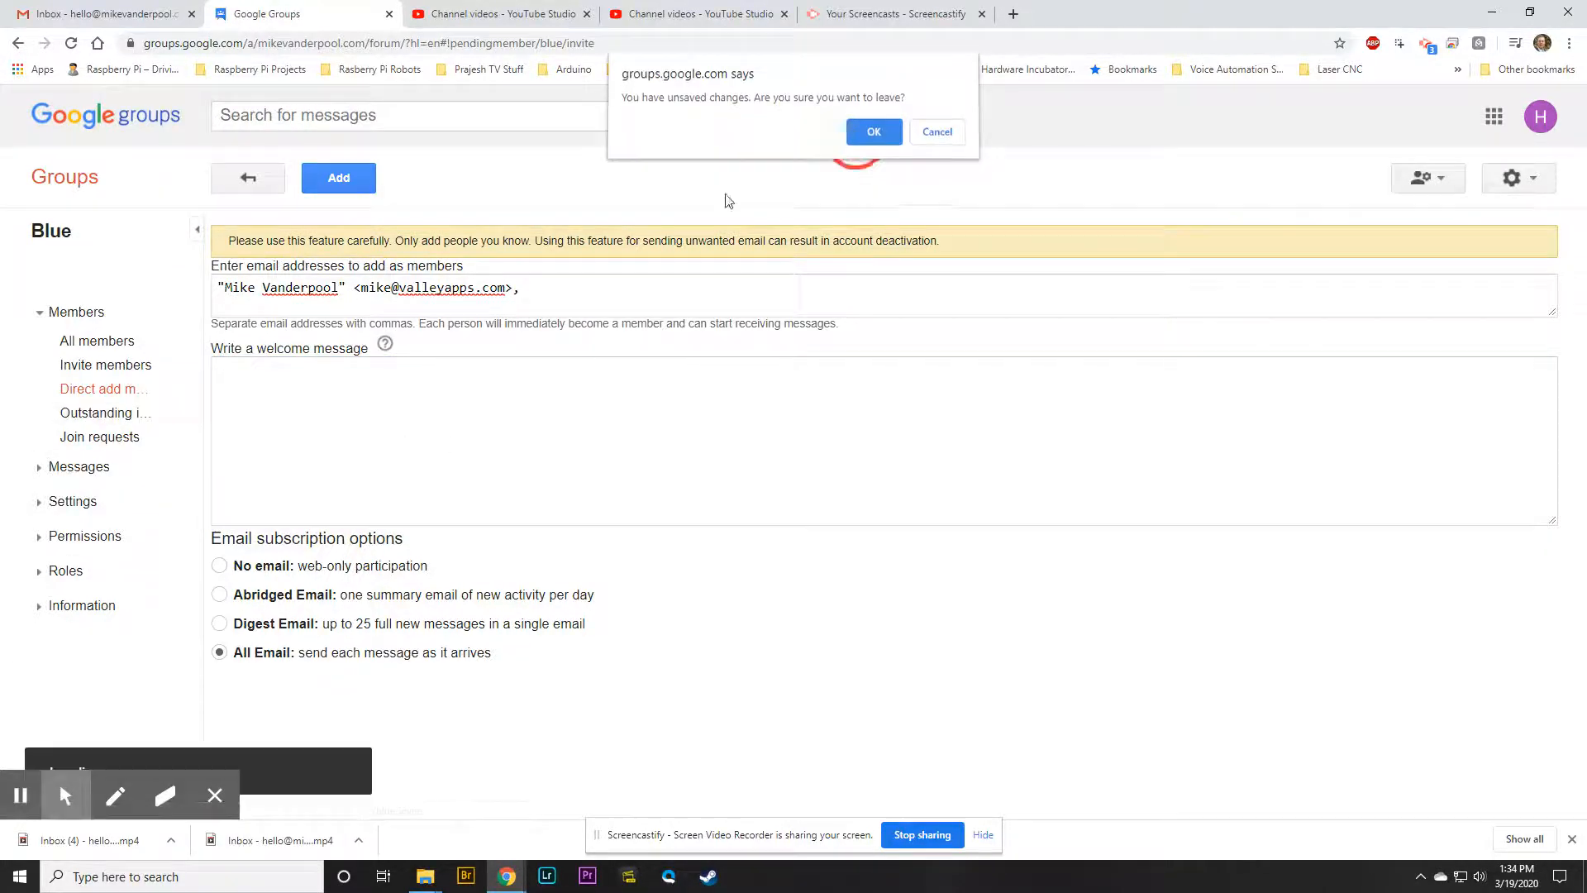
click(868, 139)
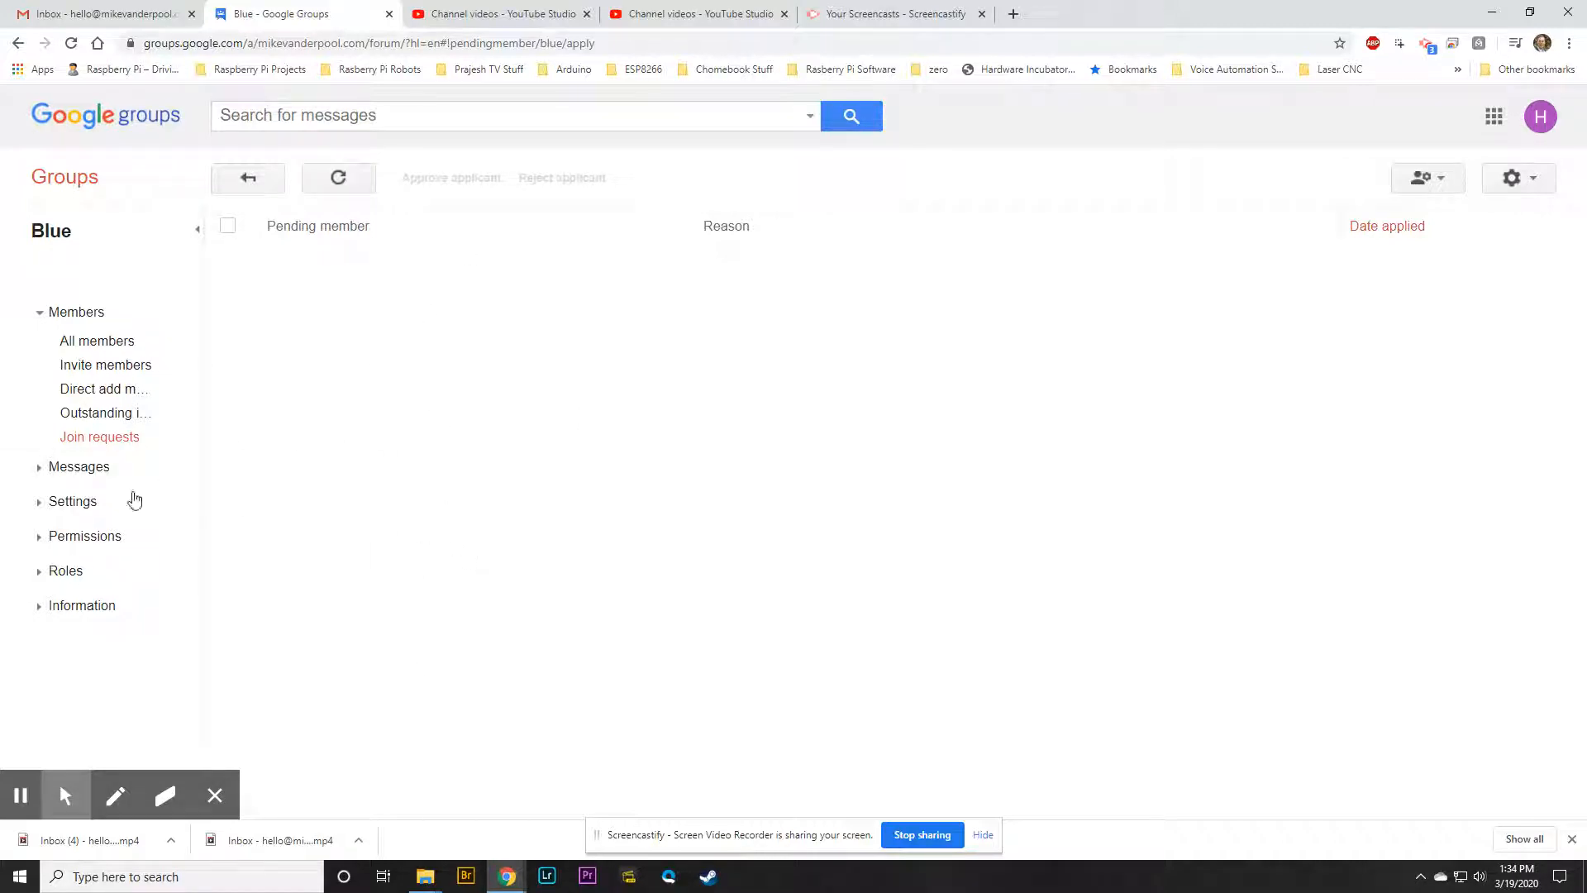
Expand the sidebar settings sections and look over the Posting permissions' who-can-post choices
click(42, 472)
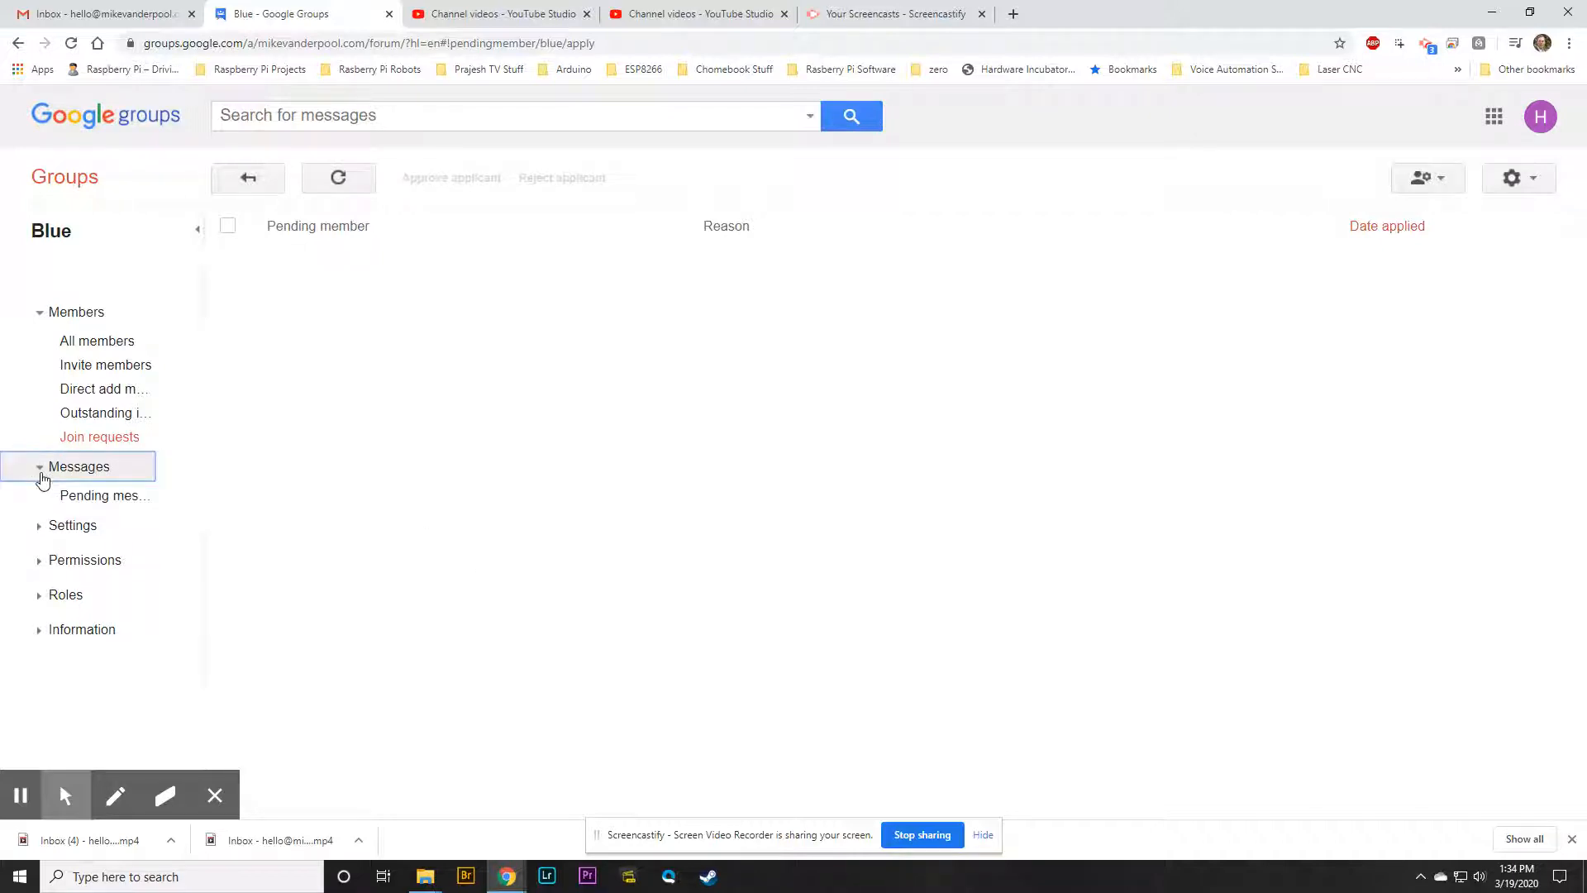
click(40, 526)
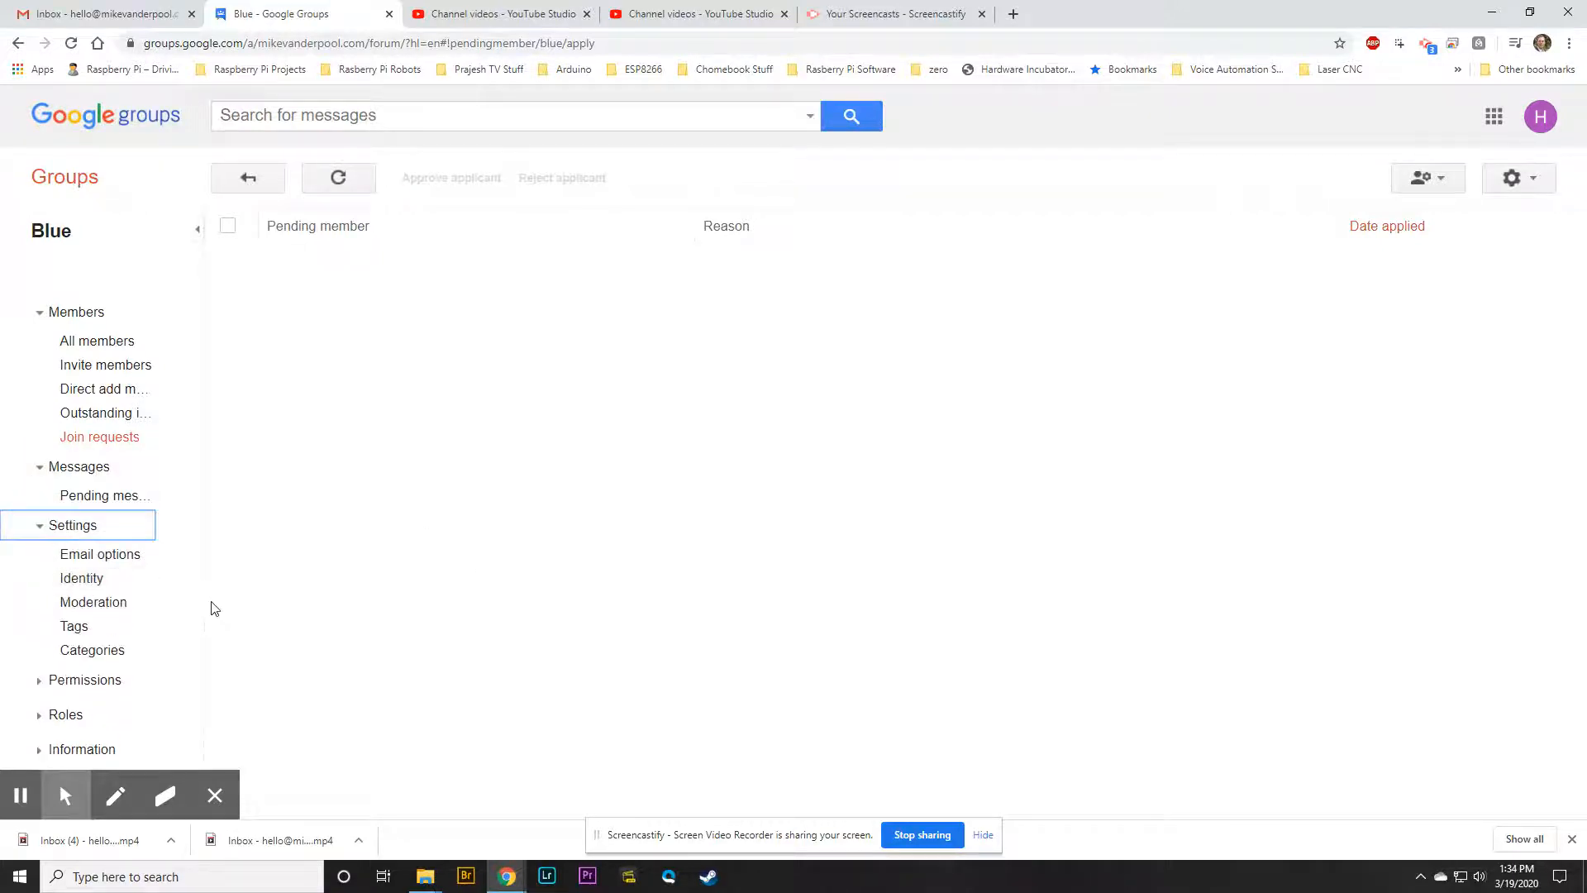
click(42, 679)
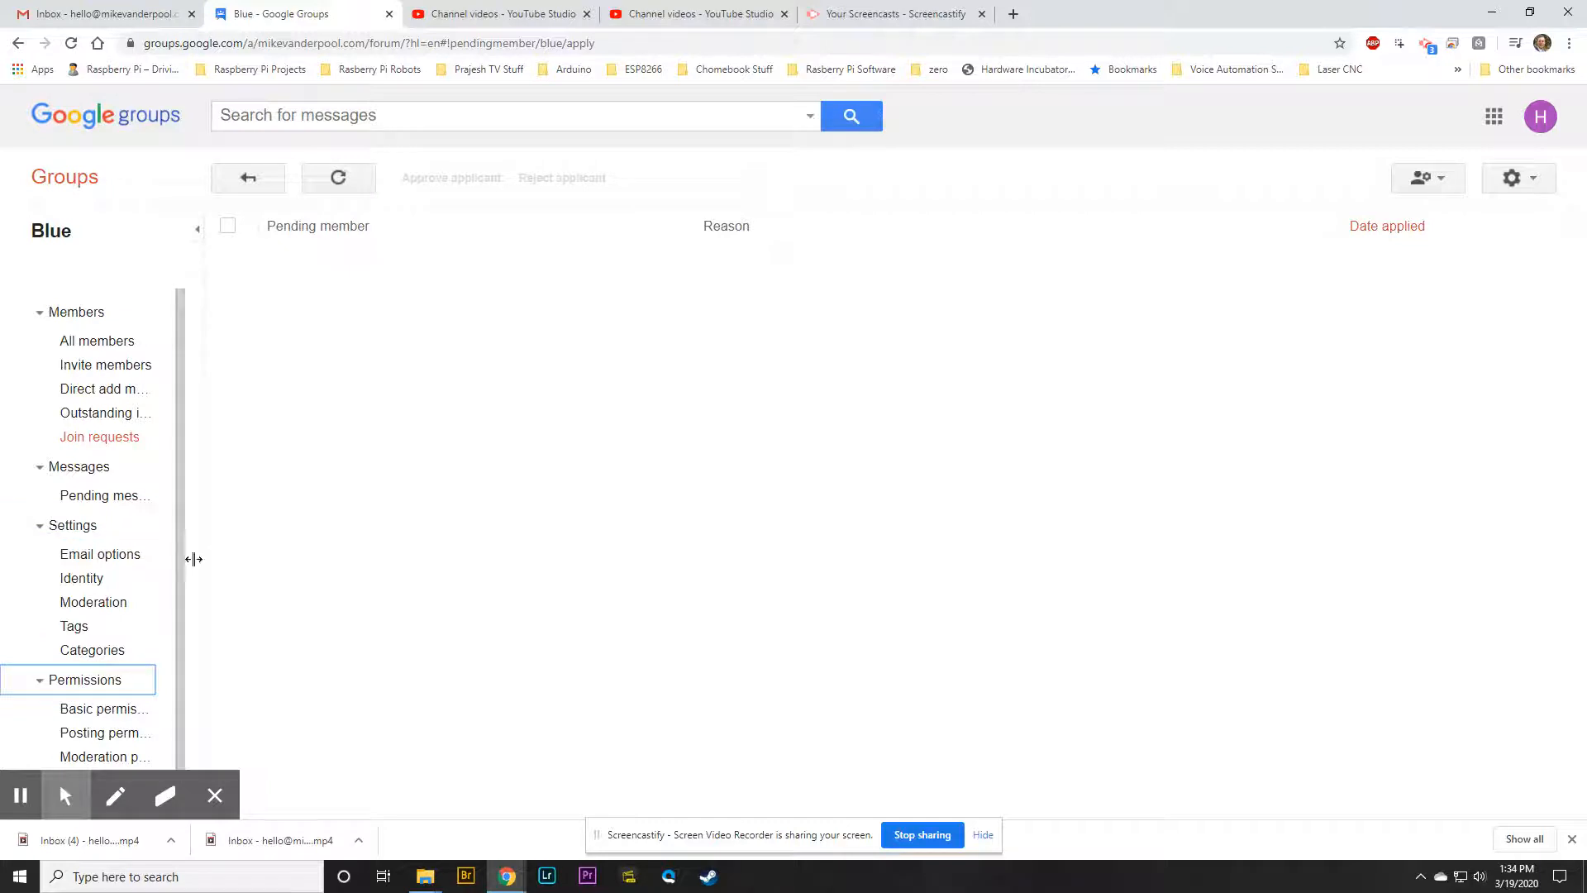
scroll(185, 549, down, 2)
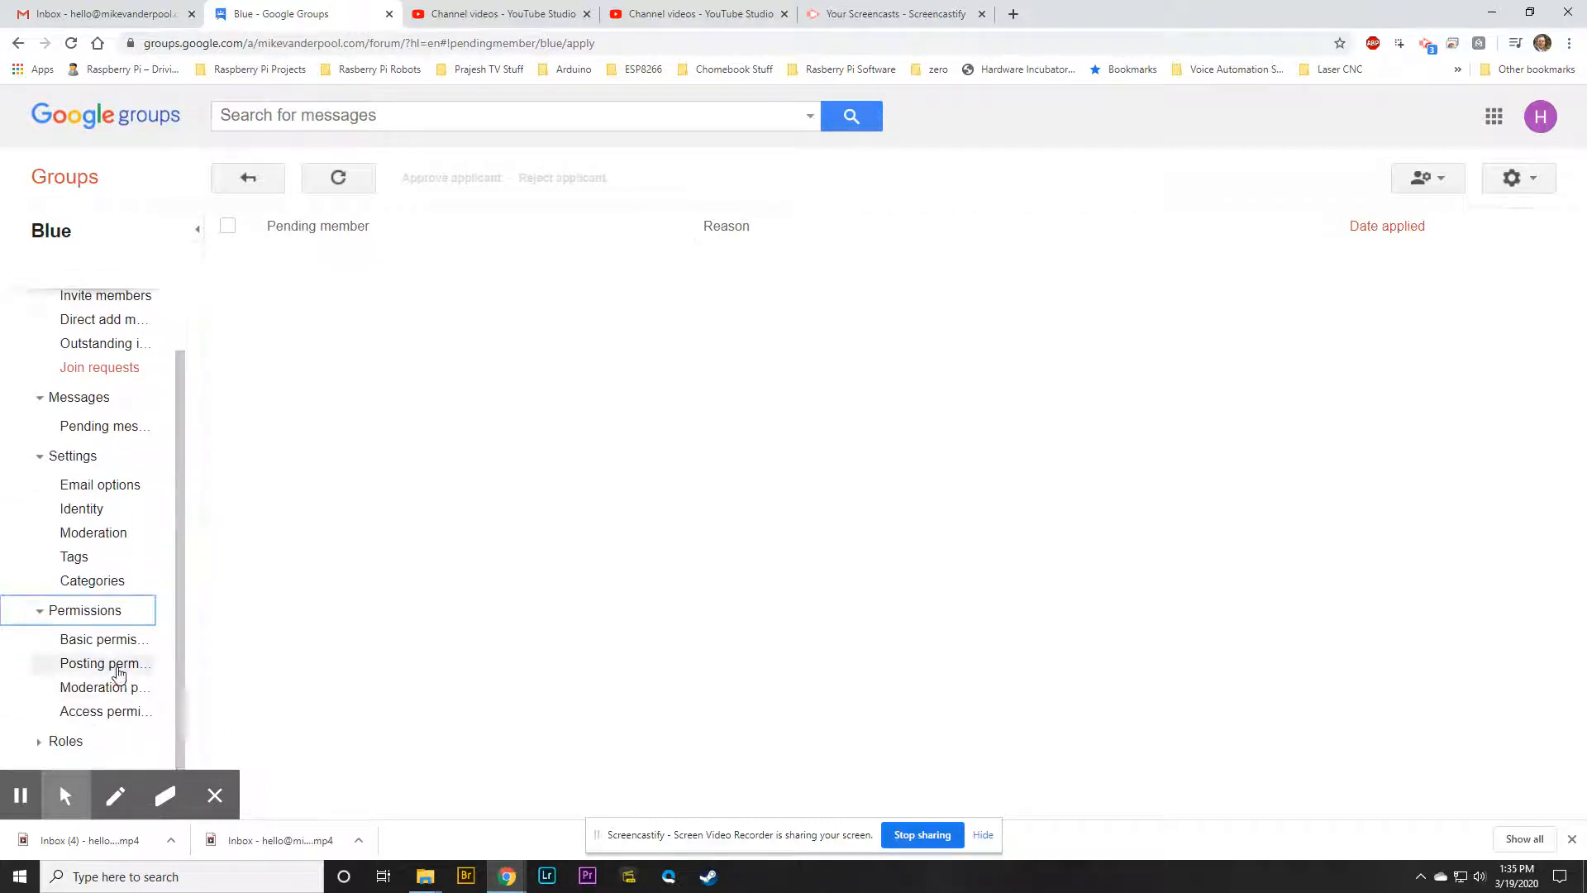
click(104, 664)
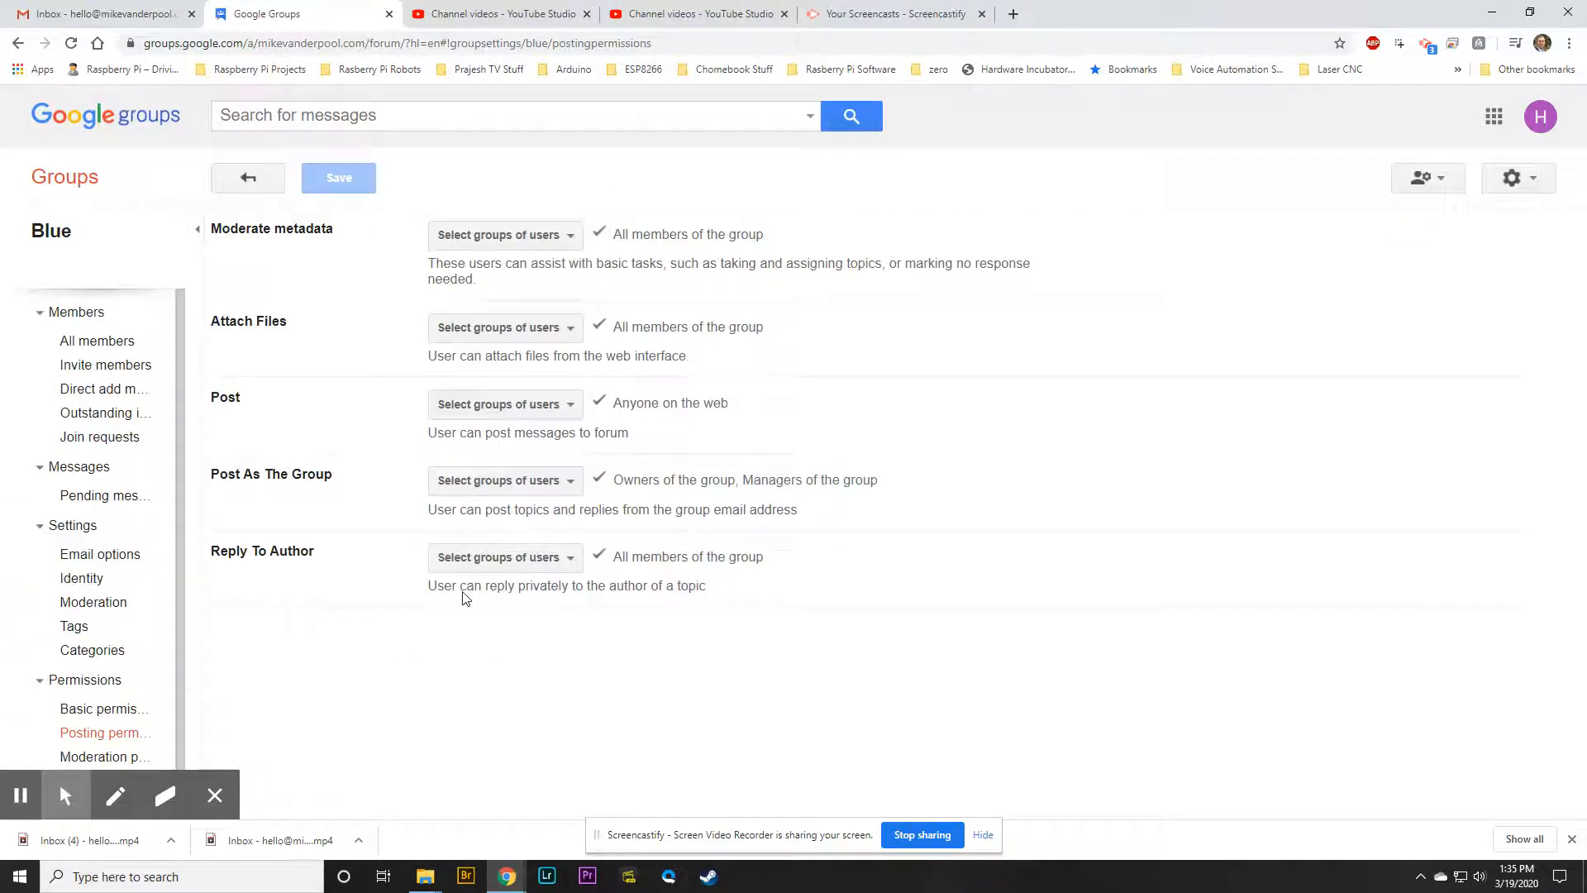
click(572, 406)
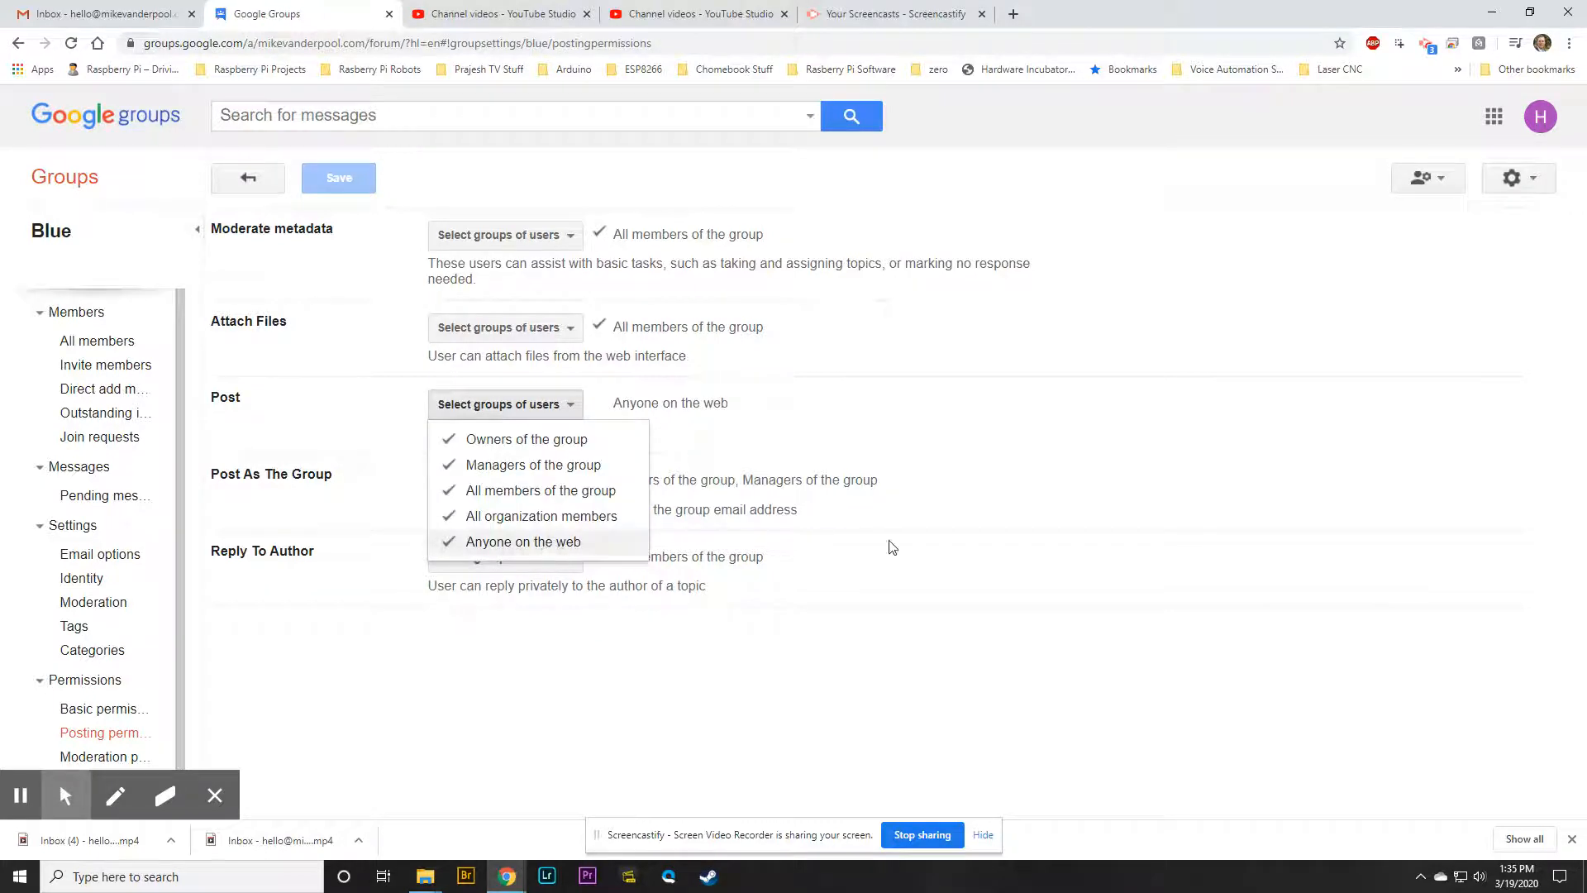
click(928, 612)
drag(177, 509, 178, 642)
Go to Roles without saving, inspect the Owner role's details, then open All members
click(41, 741)
click(72, 749)
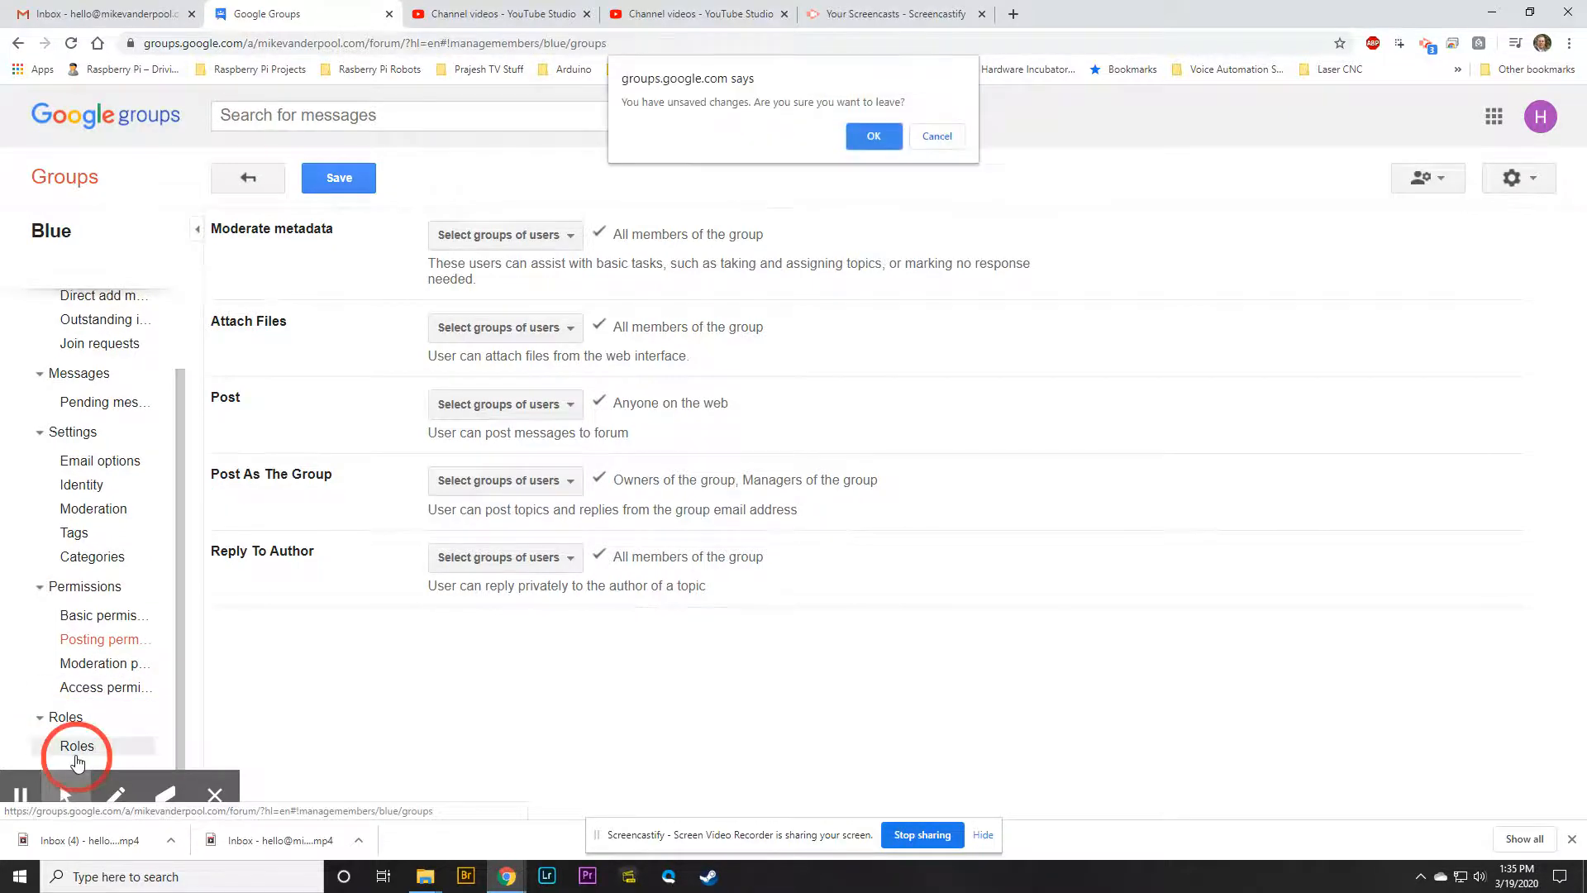
click(873, 136)
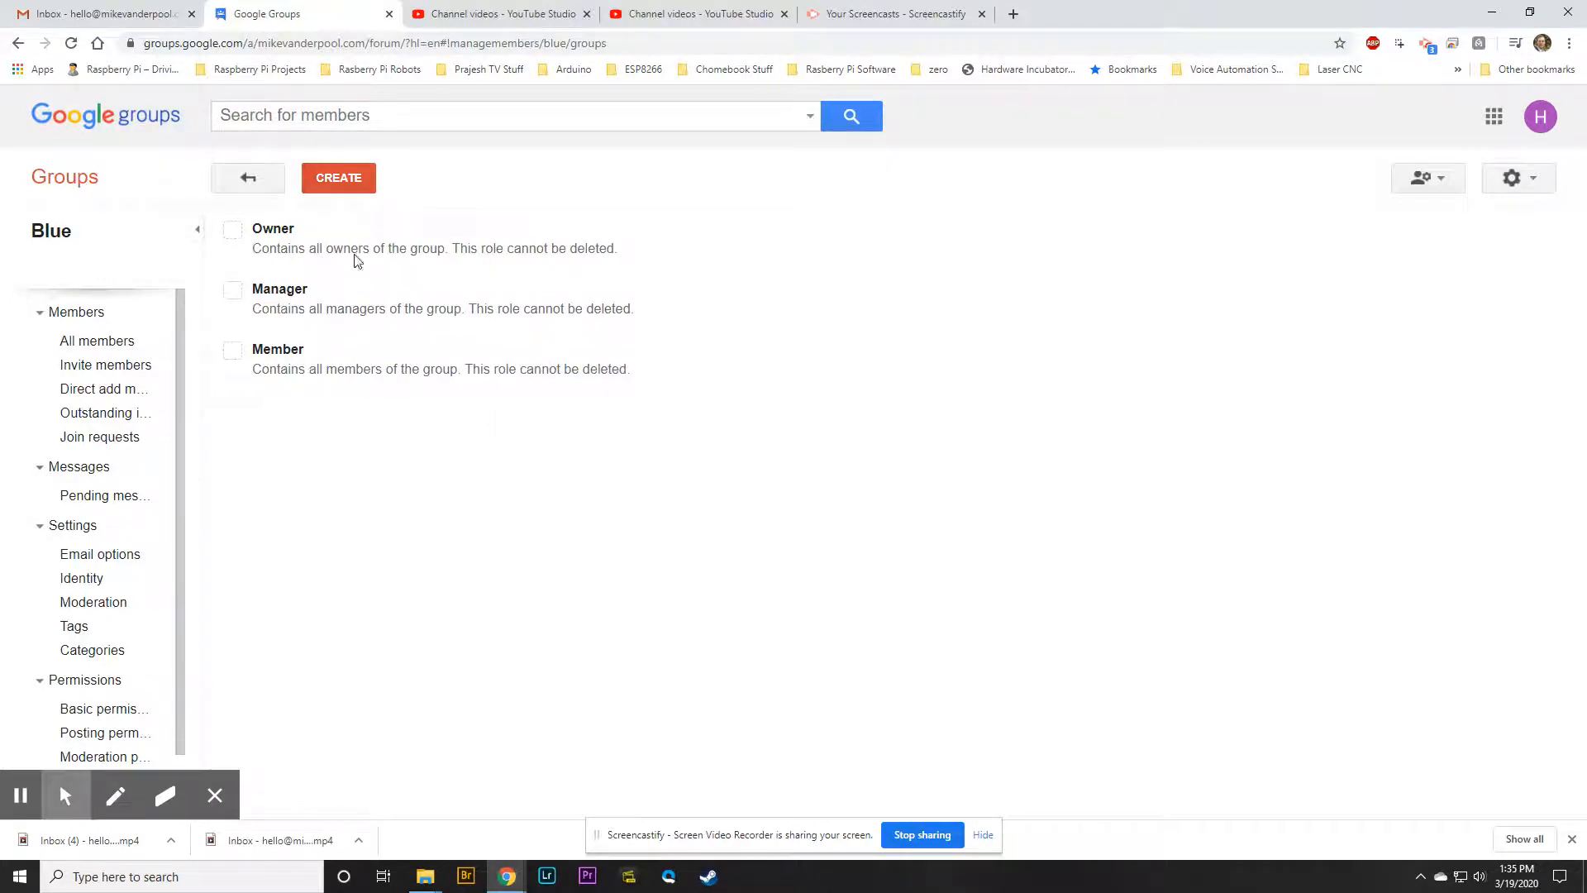
drag(473, 248, 626, 258)
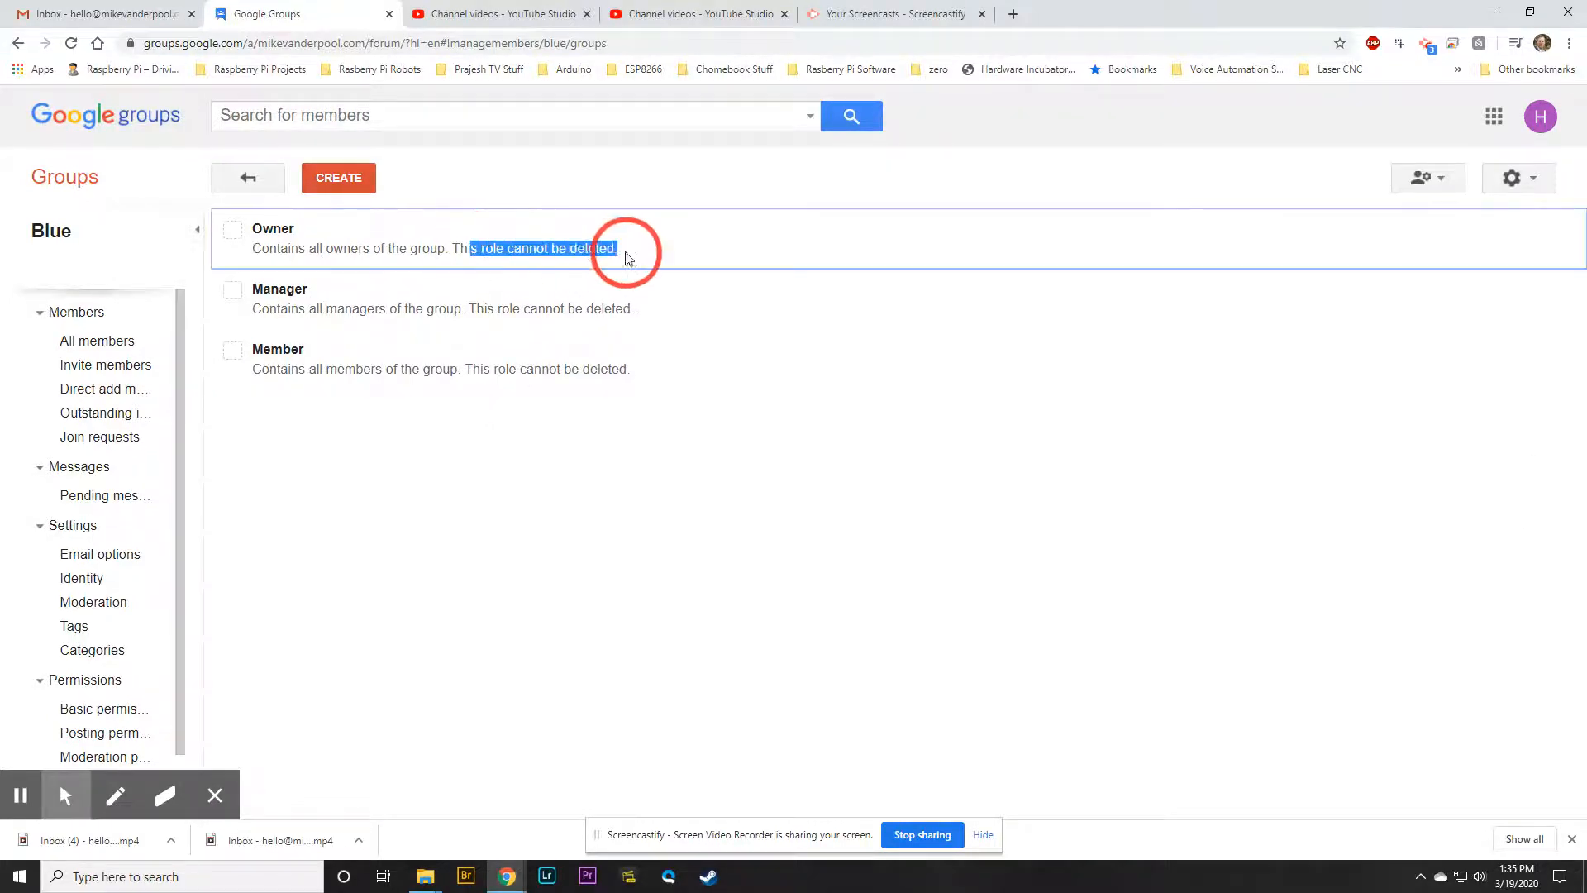
click(626, 258)
scroll(223, 560, down, 2)
scroll(117, 637, down, 1)
scroll(95, 589, up, 2)
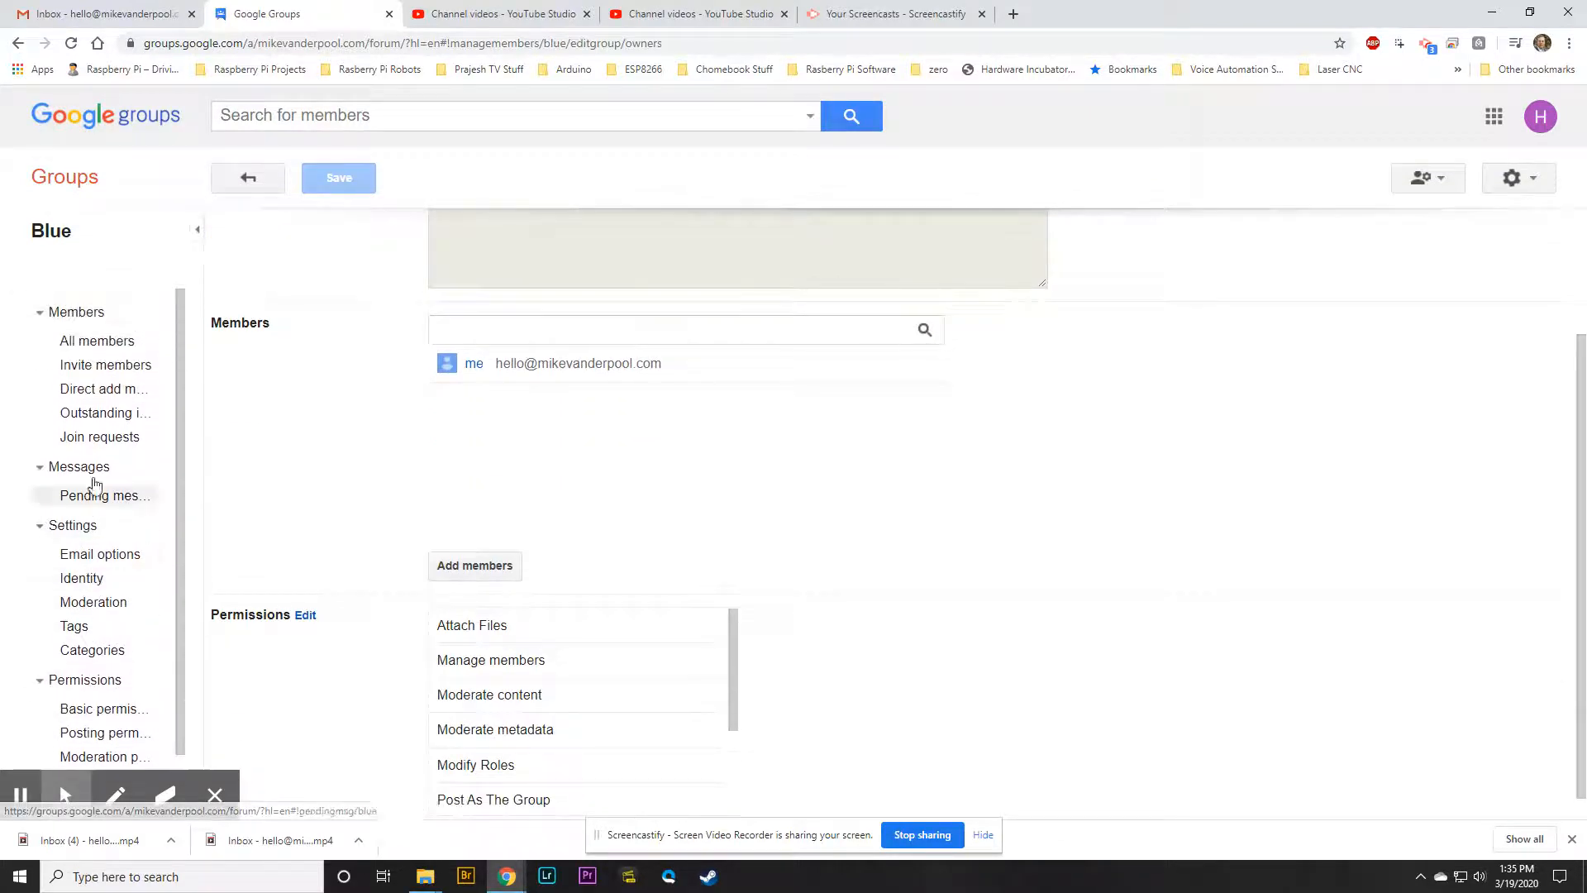
click(87, 343)
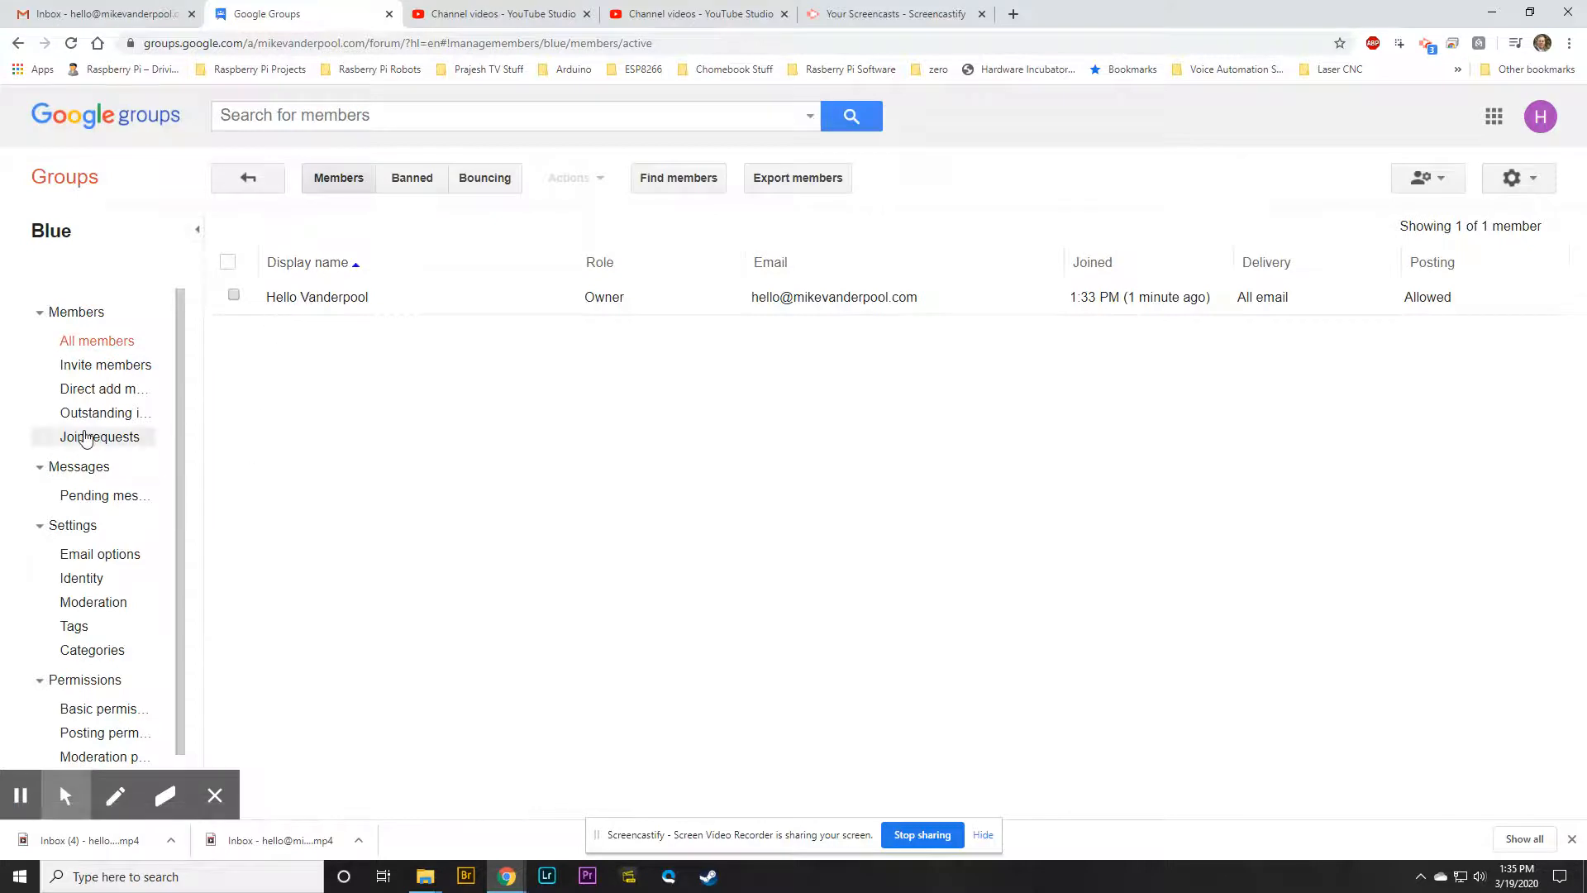
Collapse the Settings, Messages and Members sidebar sections, re-expand Members, select Blue's only member, then close Google Groups
click(36, 526)
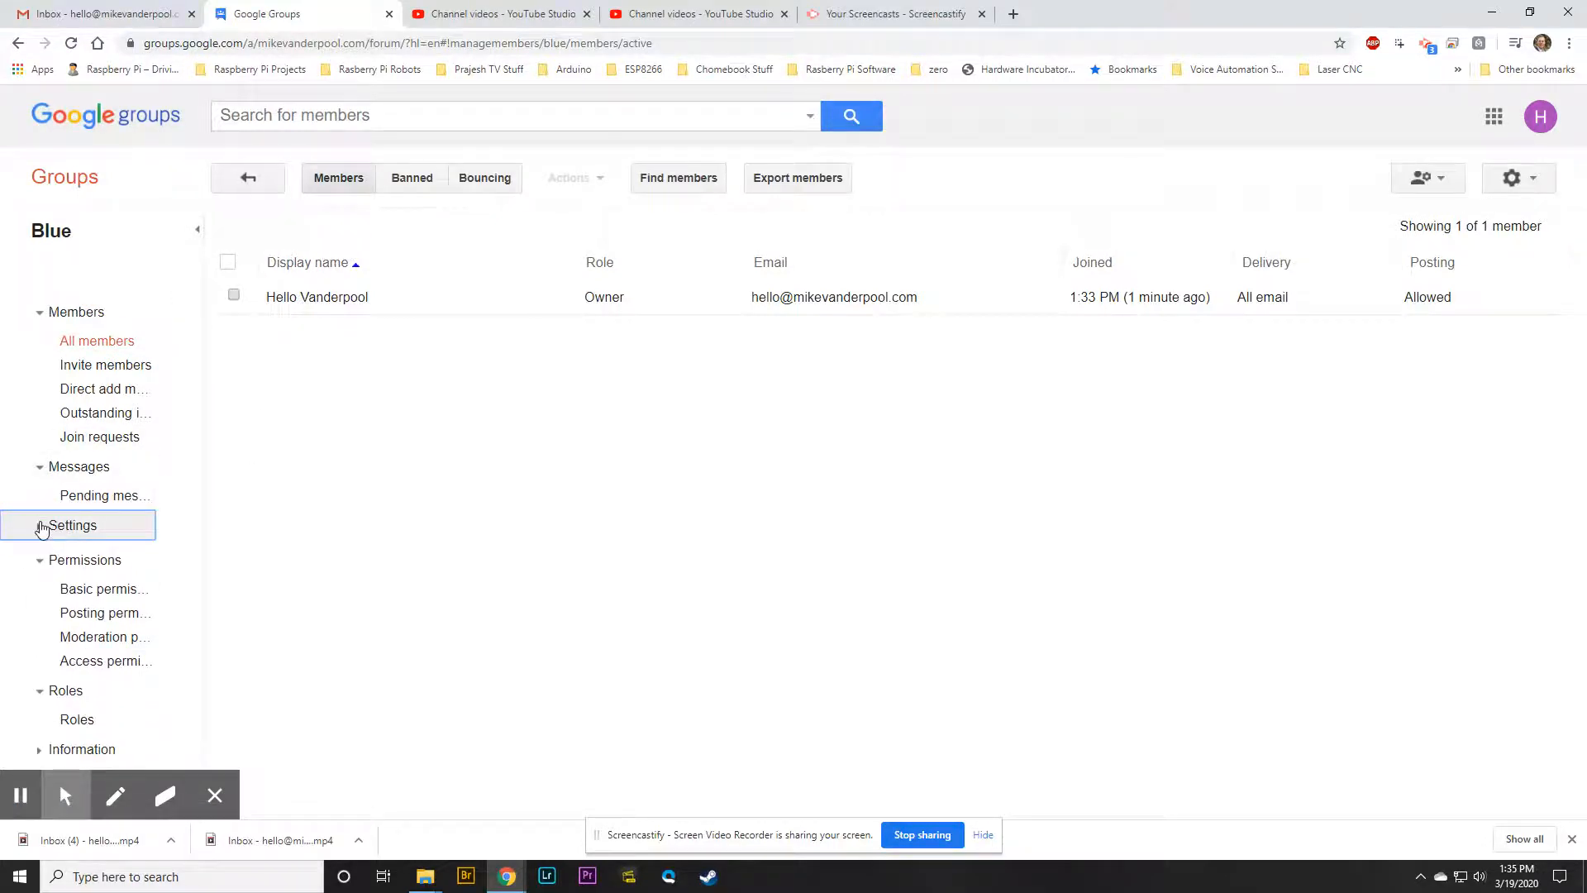
click(37, 467)
click(40, 314)
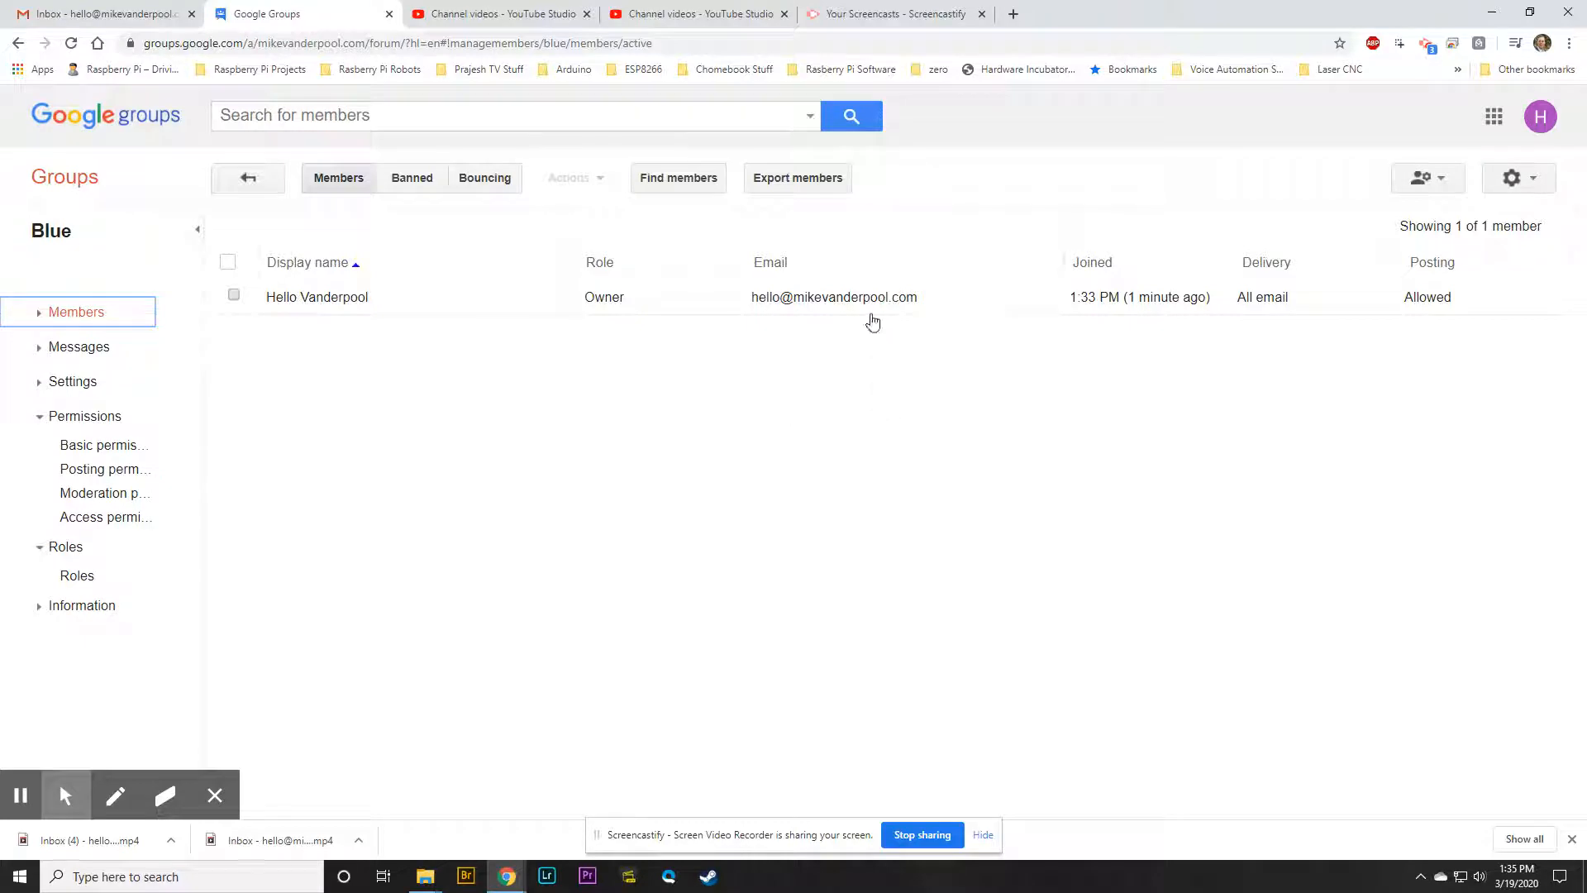
click(39, 321)
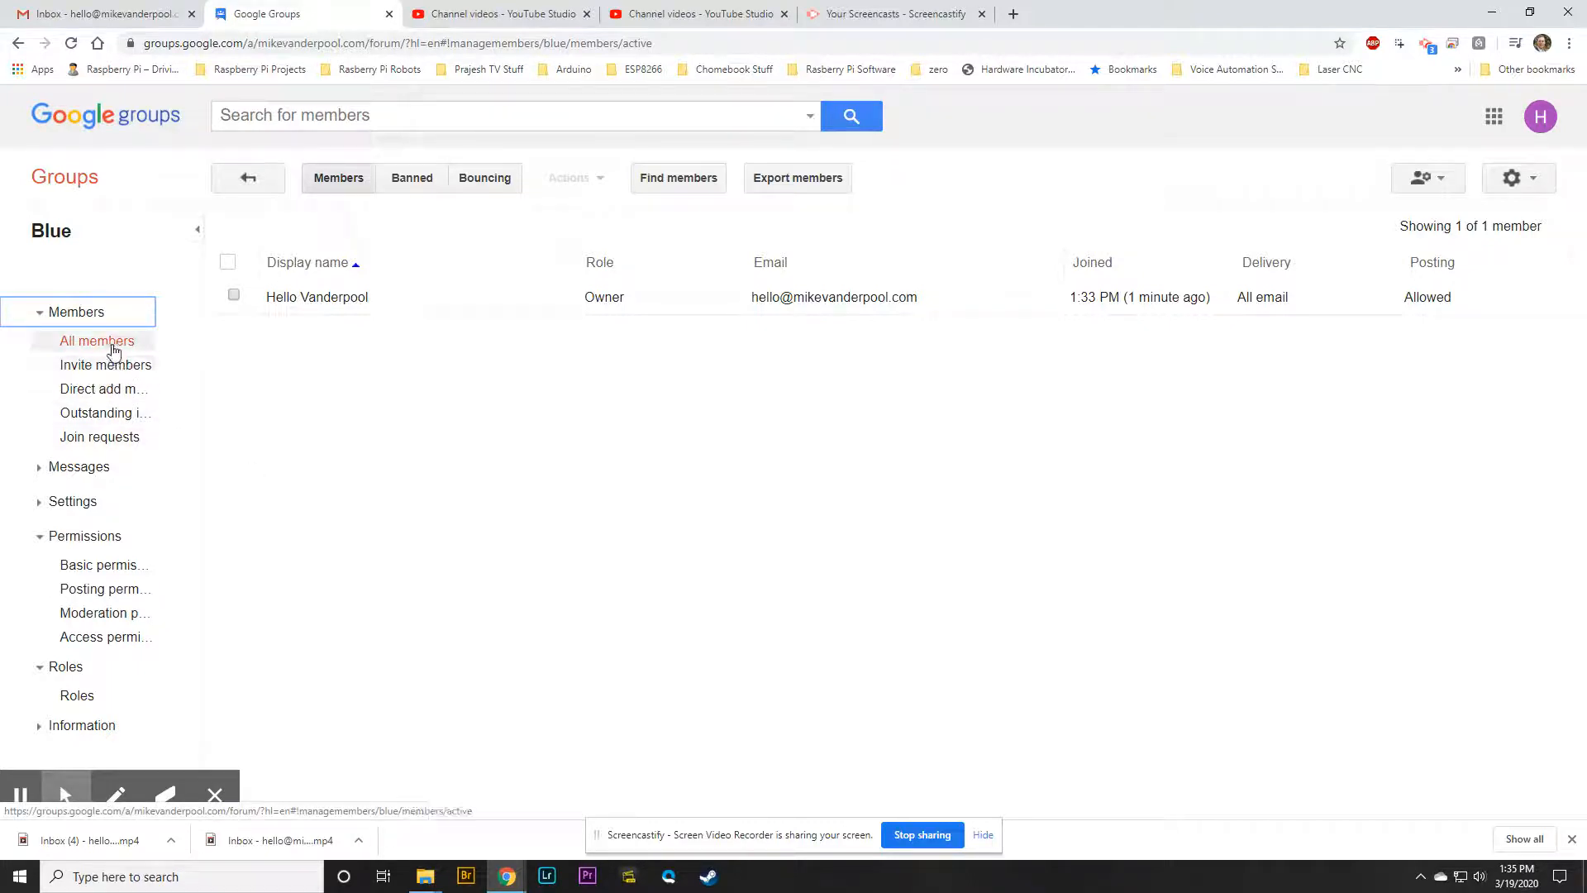
click(234, 296)
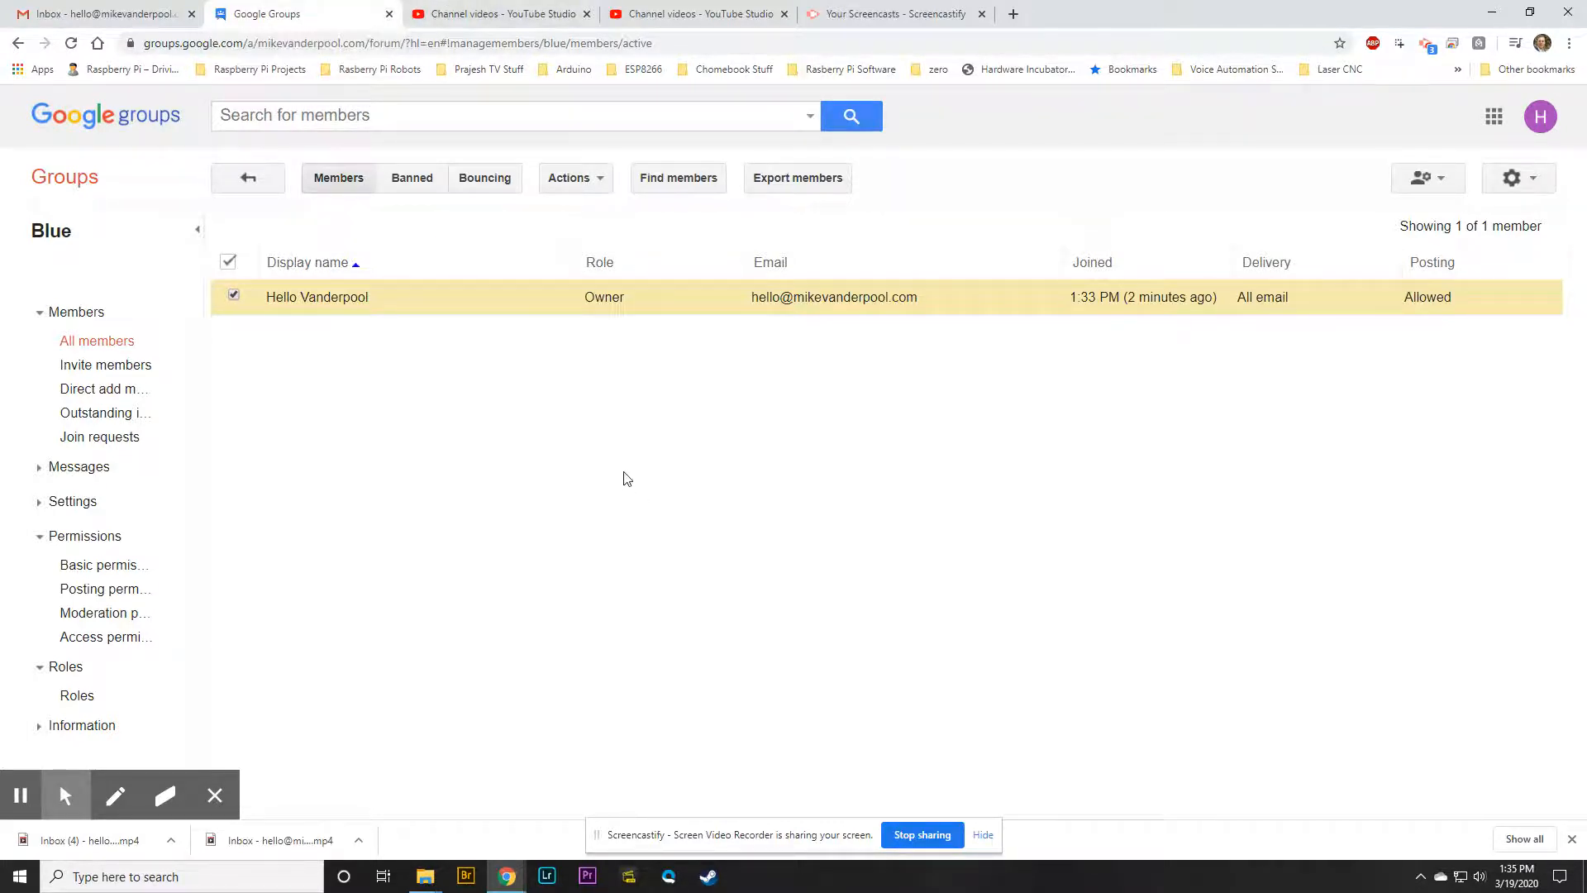
click(389, 14)
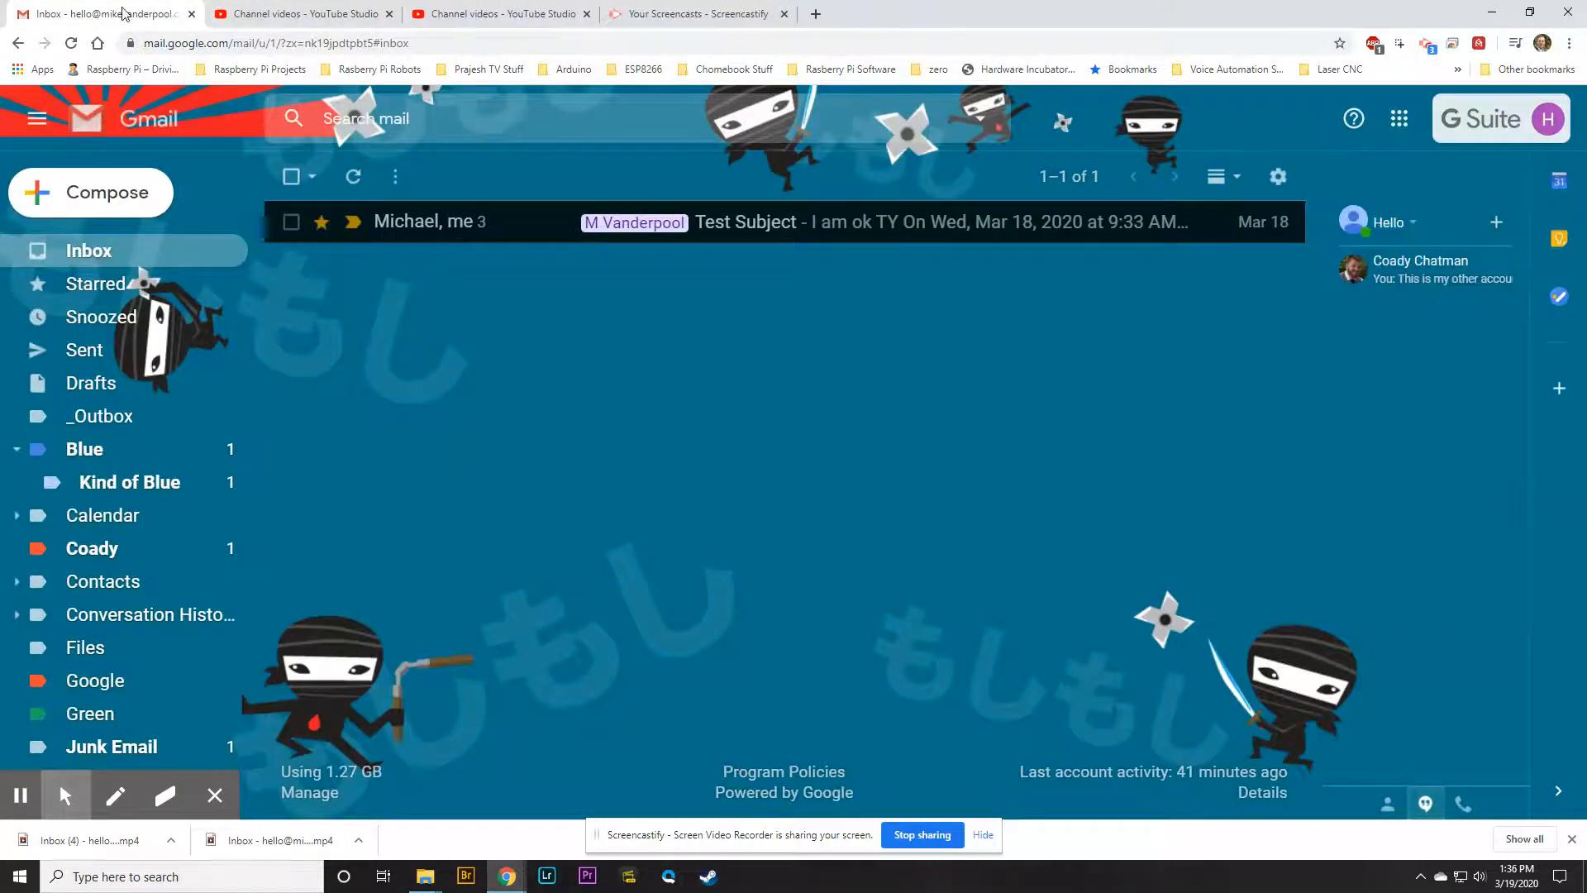
Launch Google Groups in a new tab from Gmail's Google apps grid
click(1400, 130)
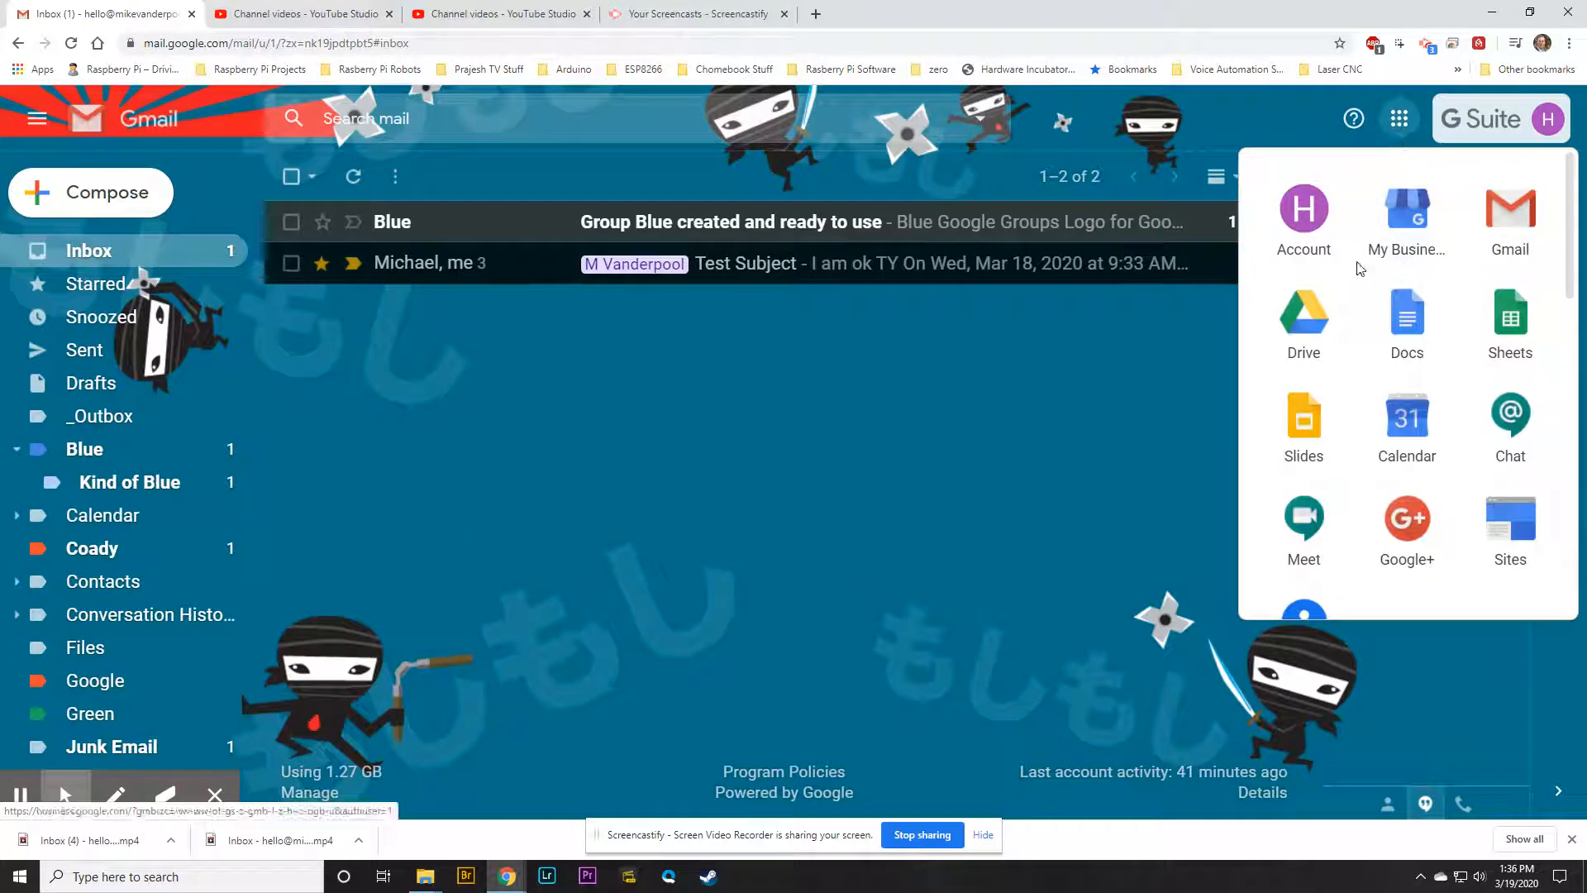
scroll(1347, 374, down, 4)
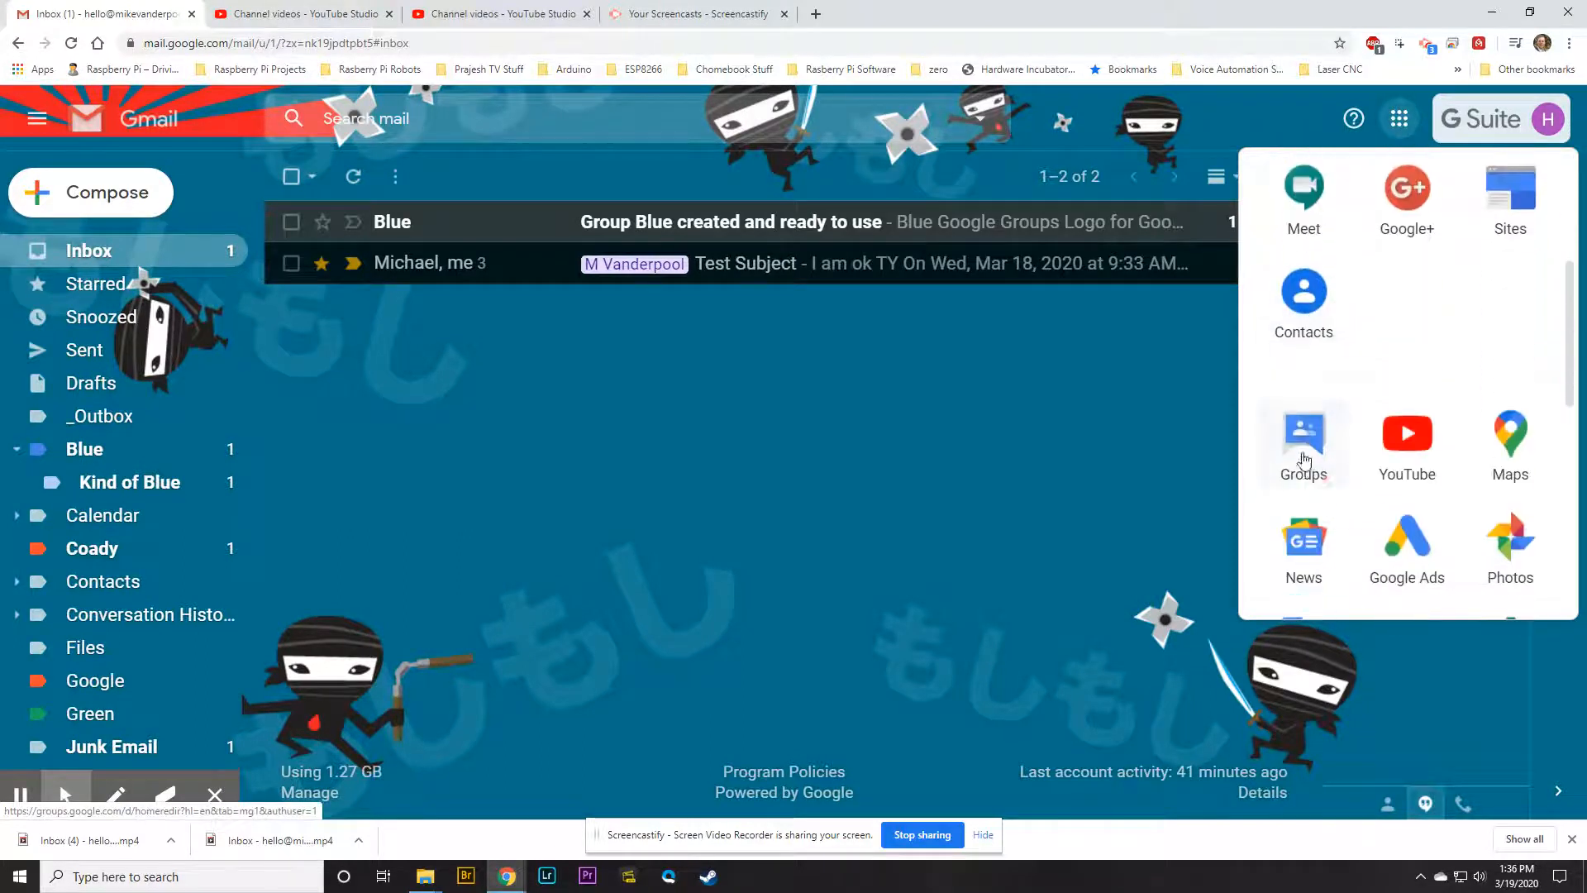
click(1304, 455)
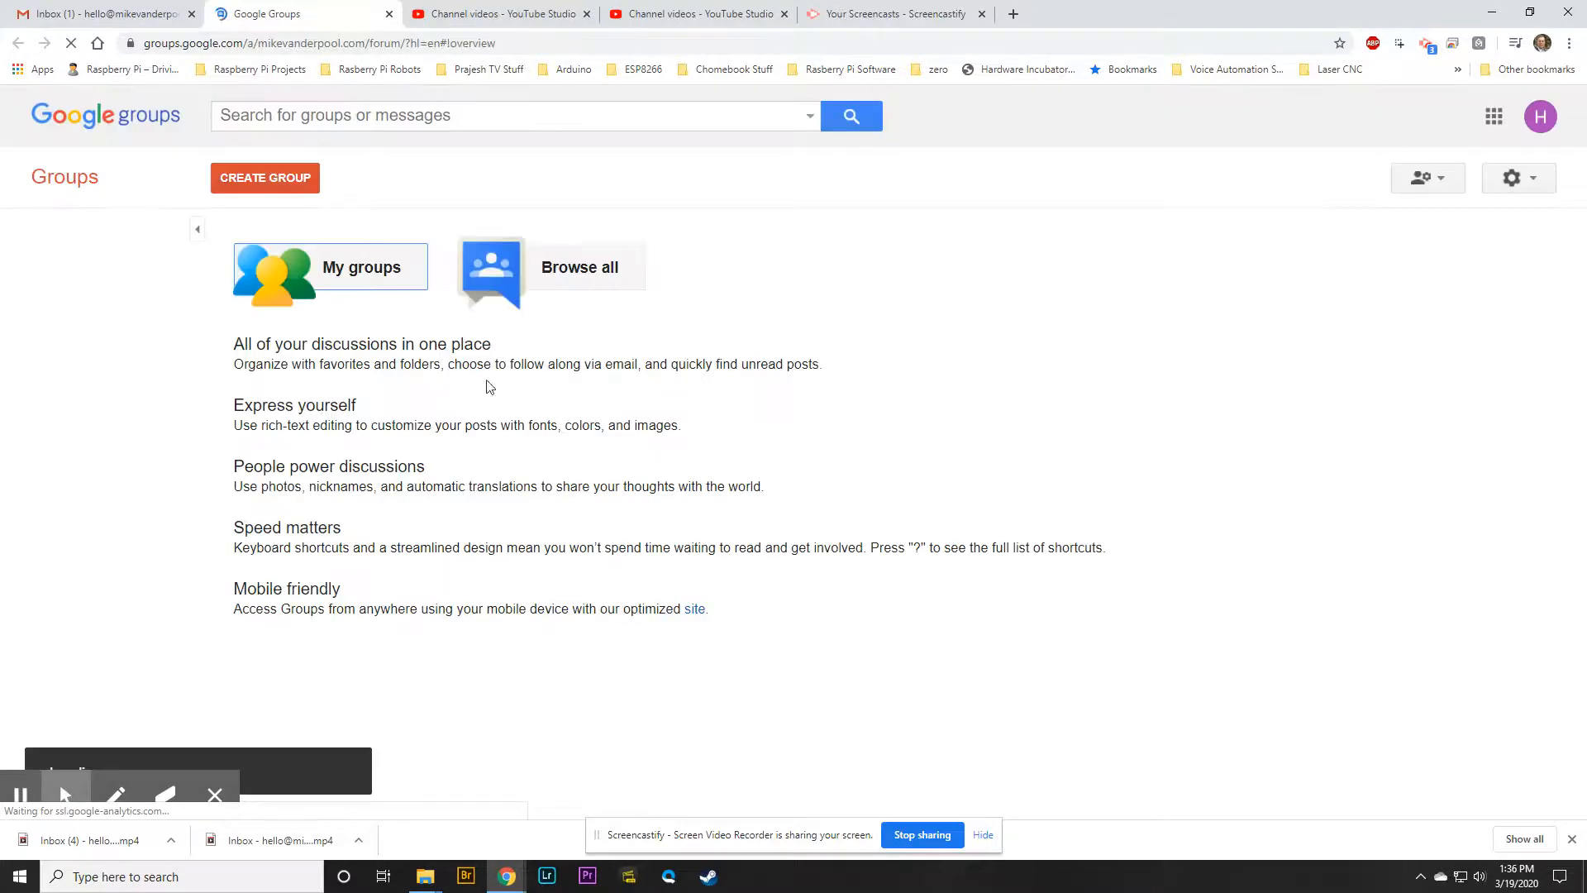
Open the Blue group from My groups, check the Gmail inbox twice, then open Blue's group settings
click(348, 285)
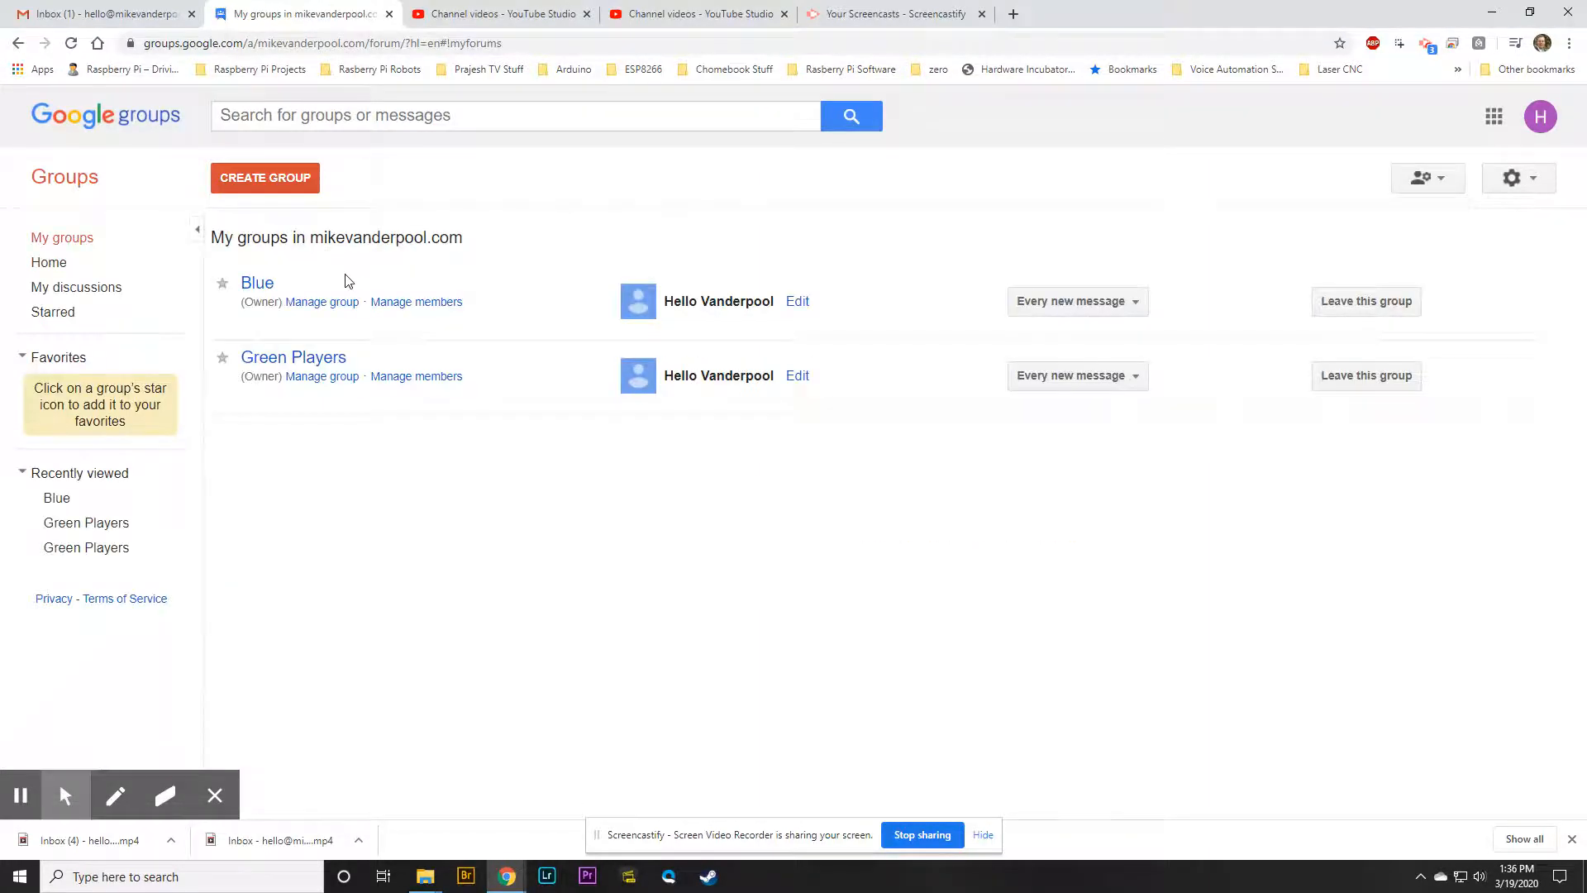
click(258, 284)
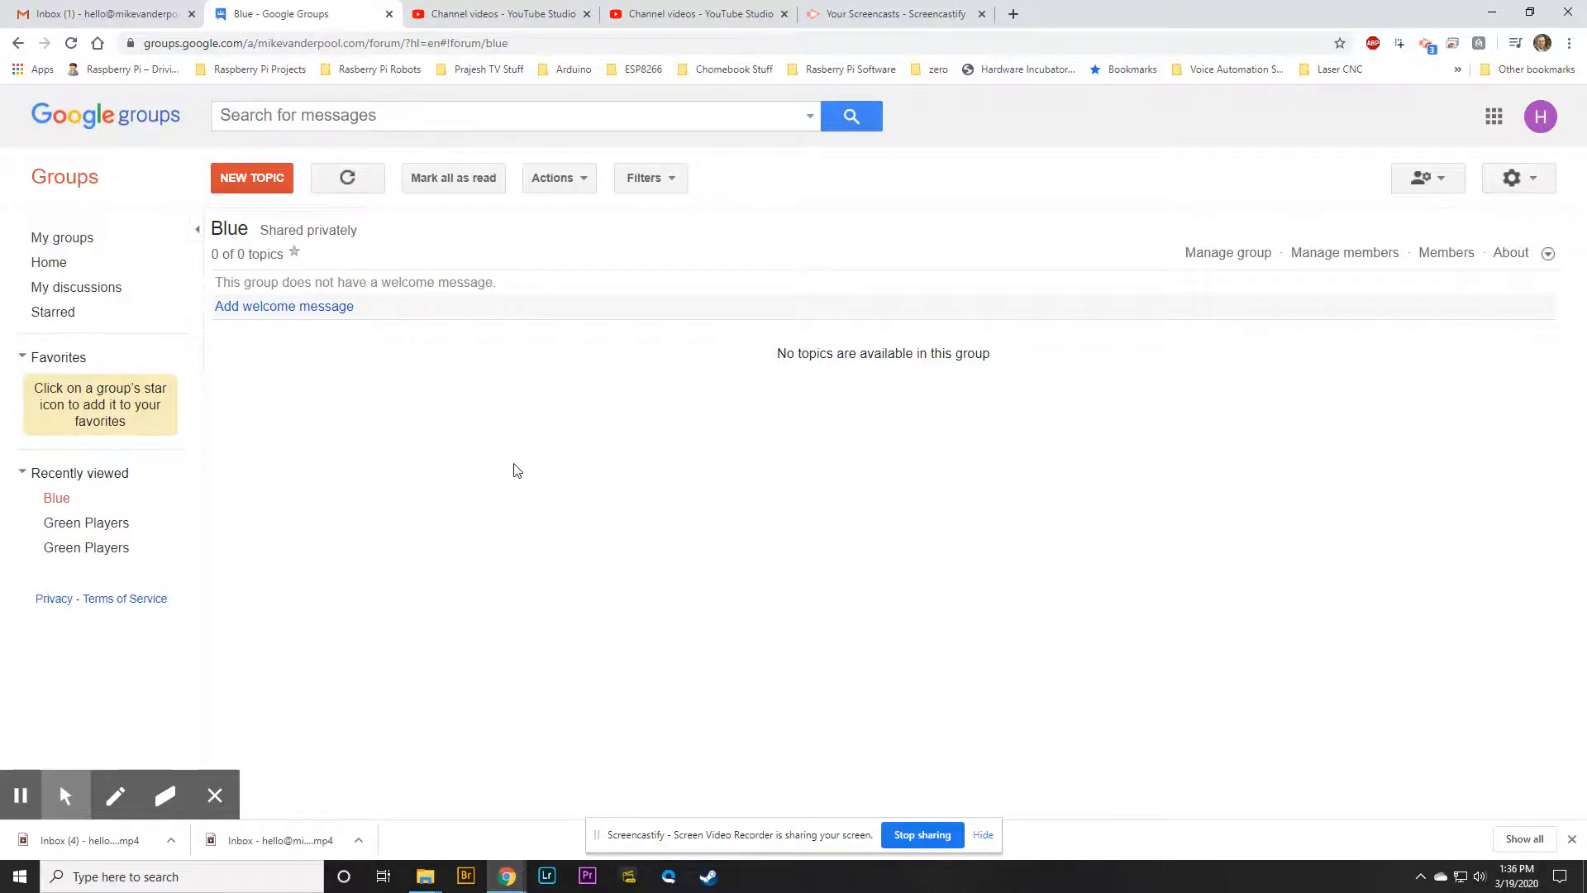
click(89, 14)
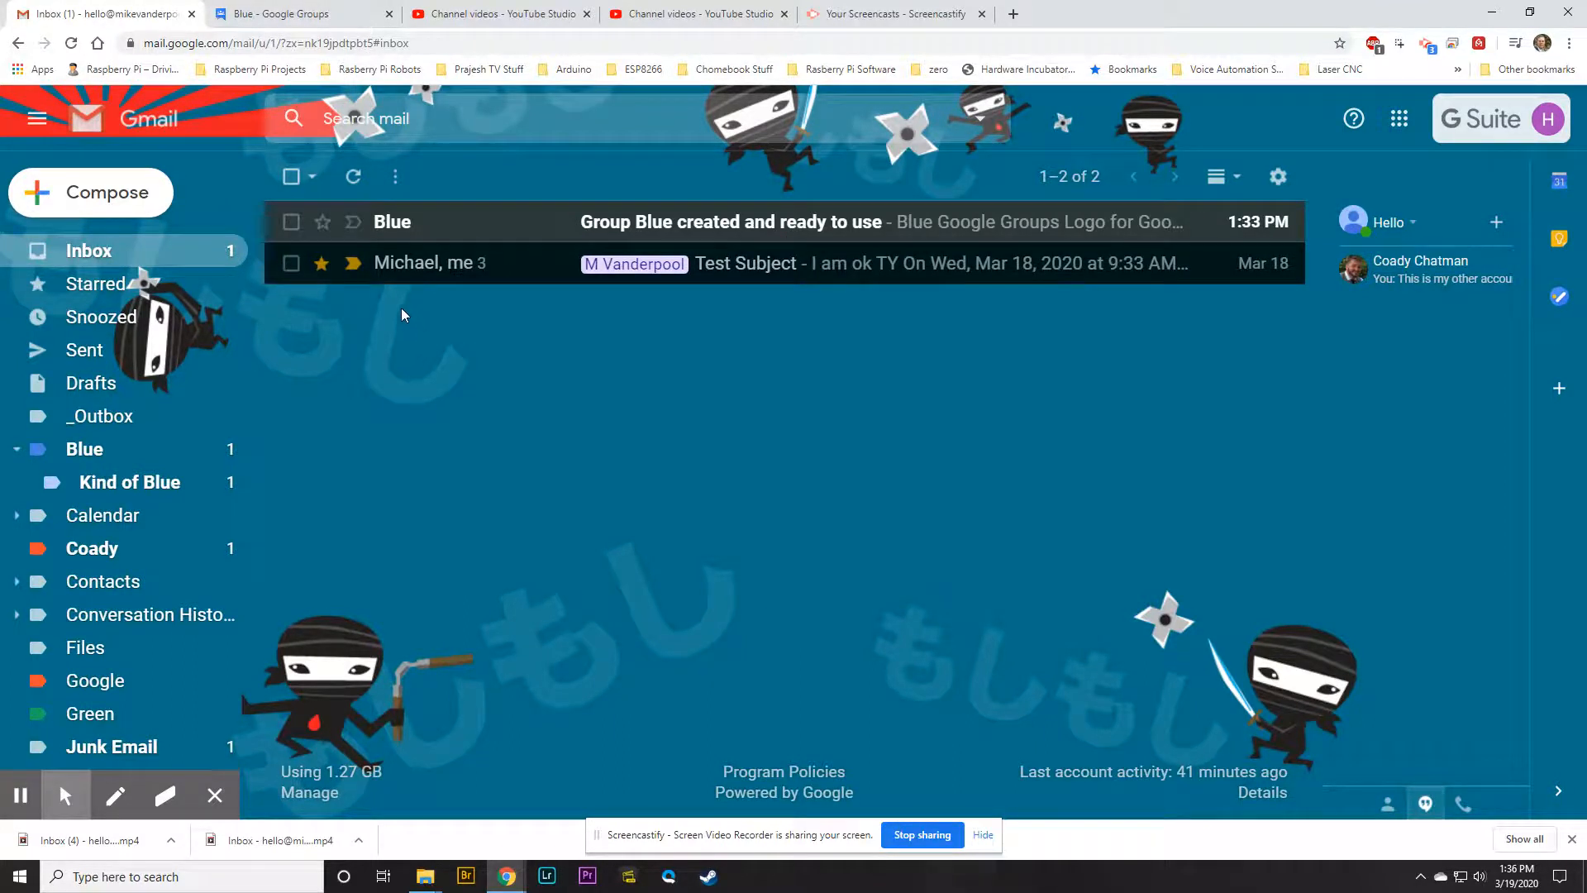
click(275, 16)
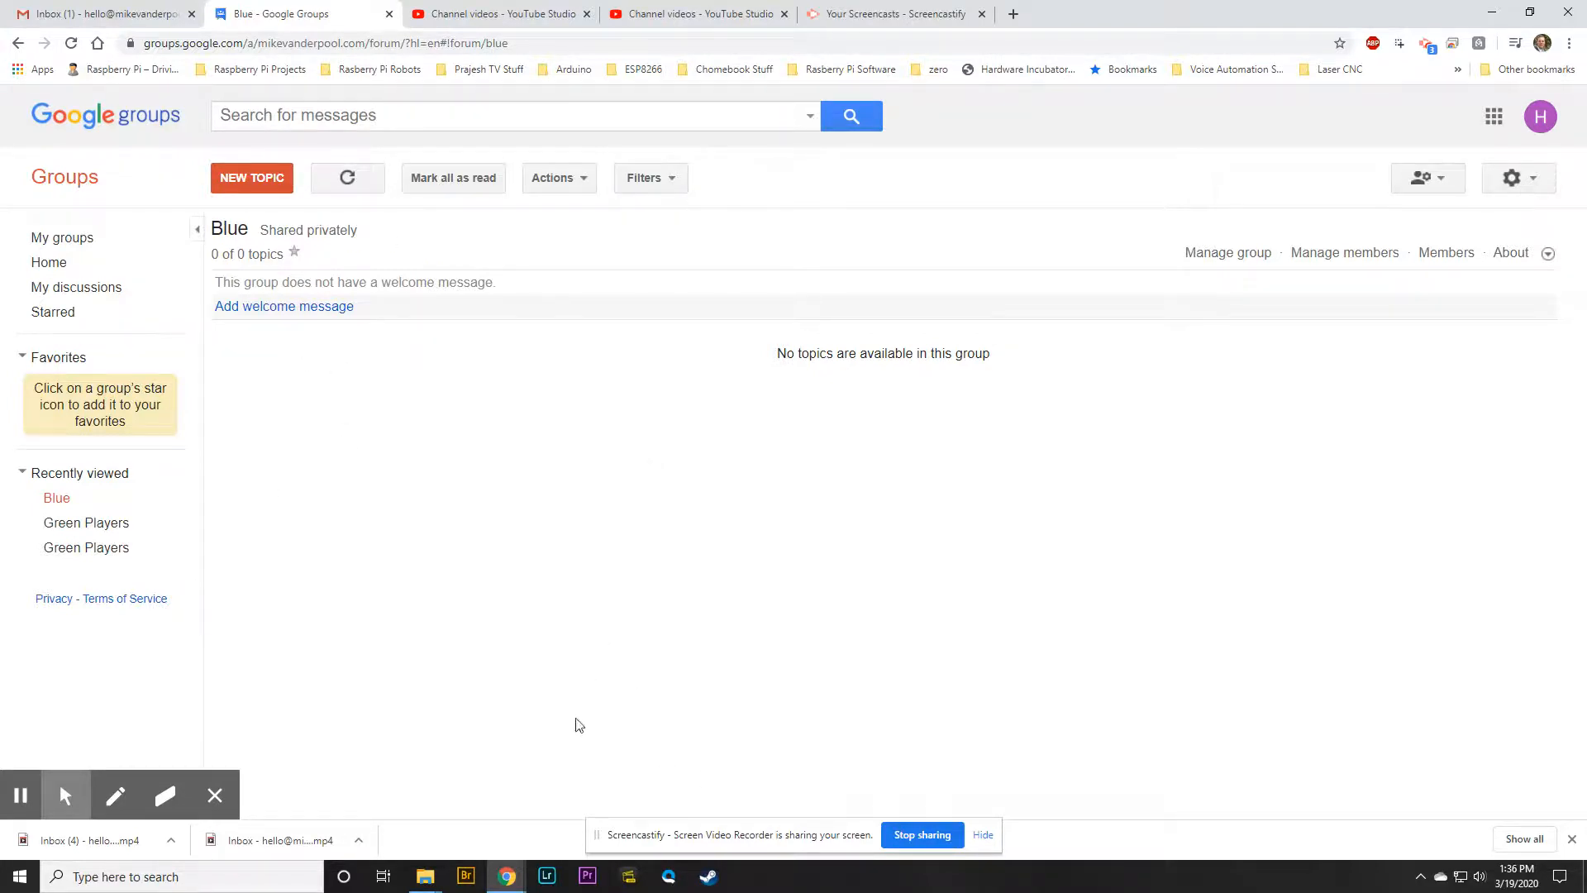
click(107, 13)
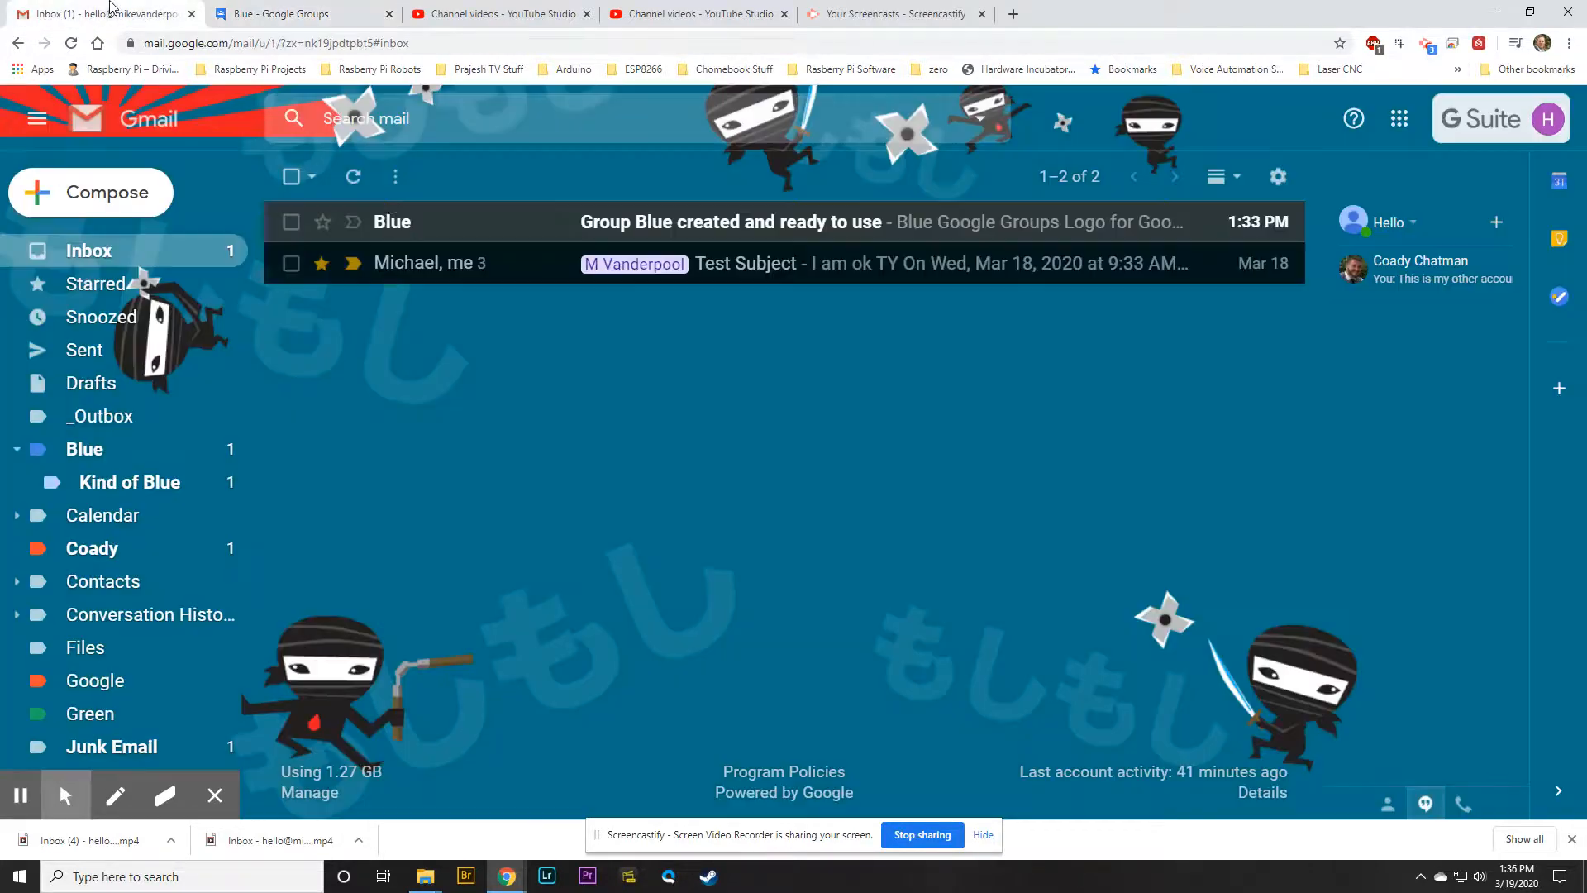
click(295, 17)
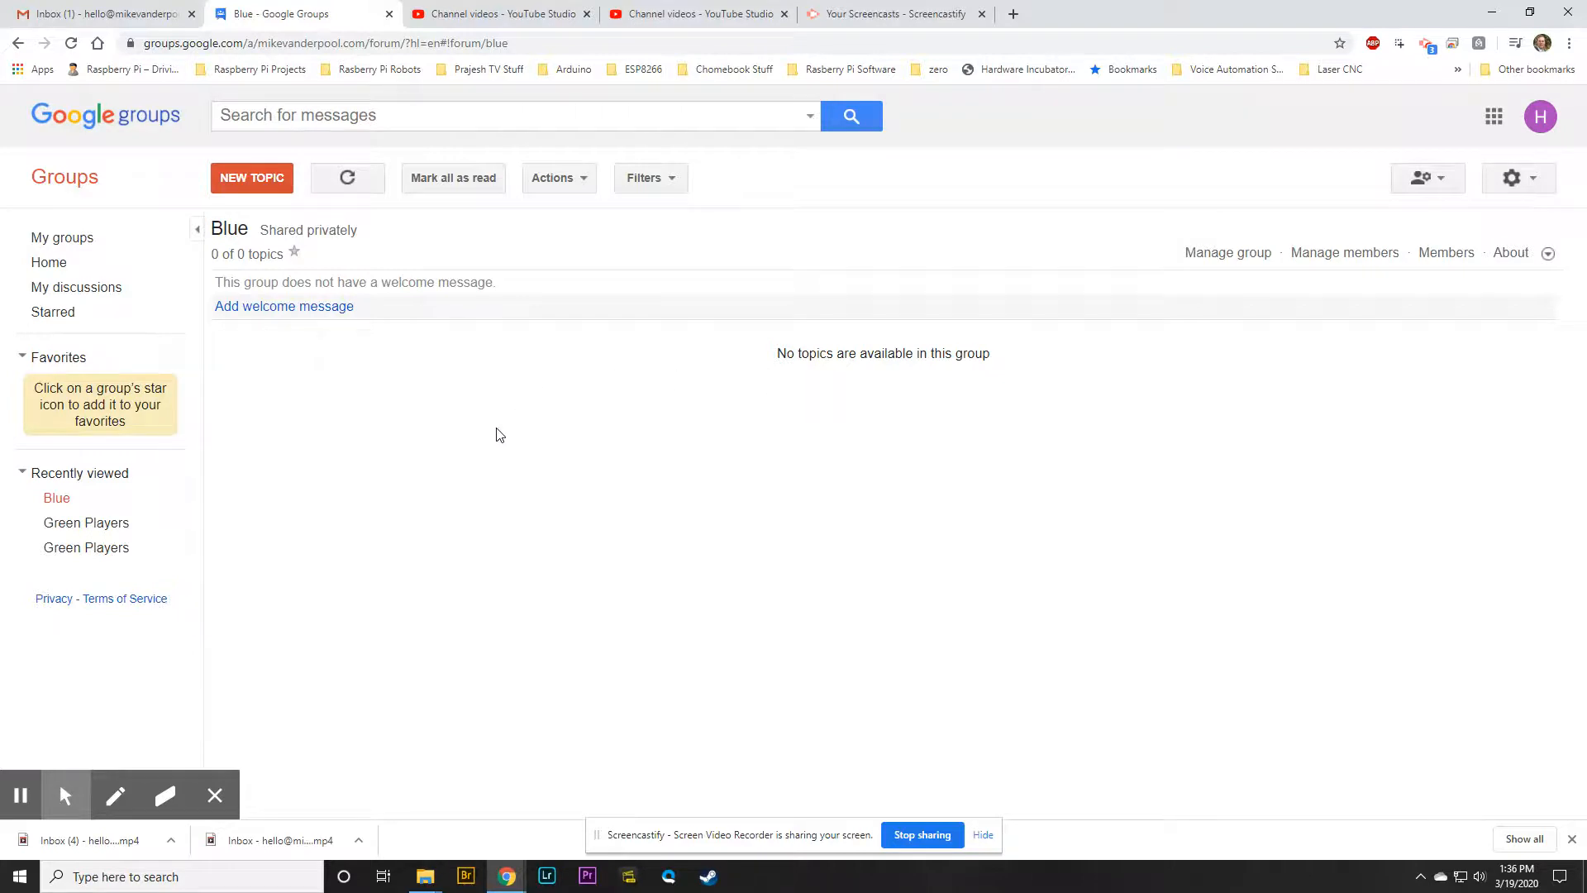
click(1220, 258)
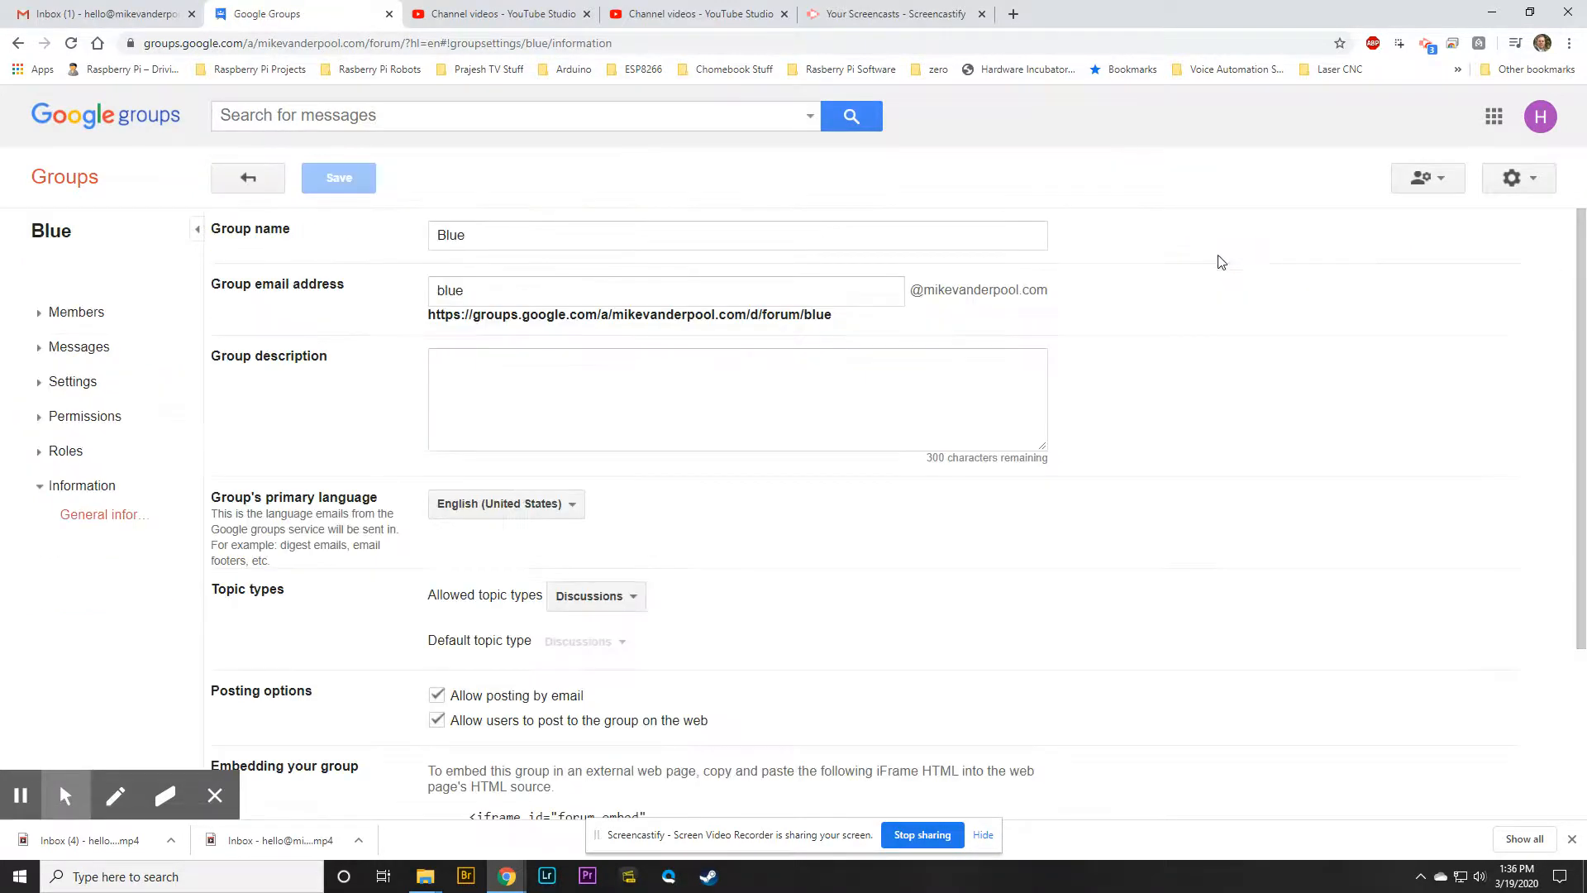
Look over Blue's Information page, expand Permissions in the sidebar, then return to the Groups home page
scroll(53, 308, down, 1)
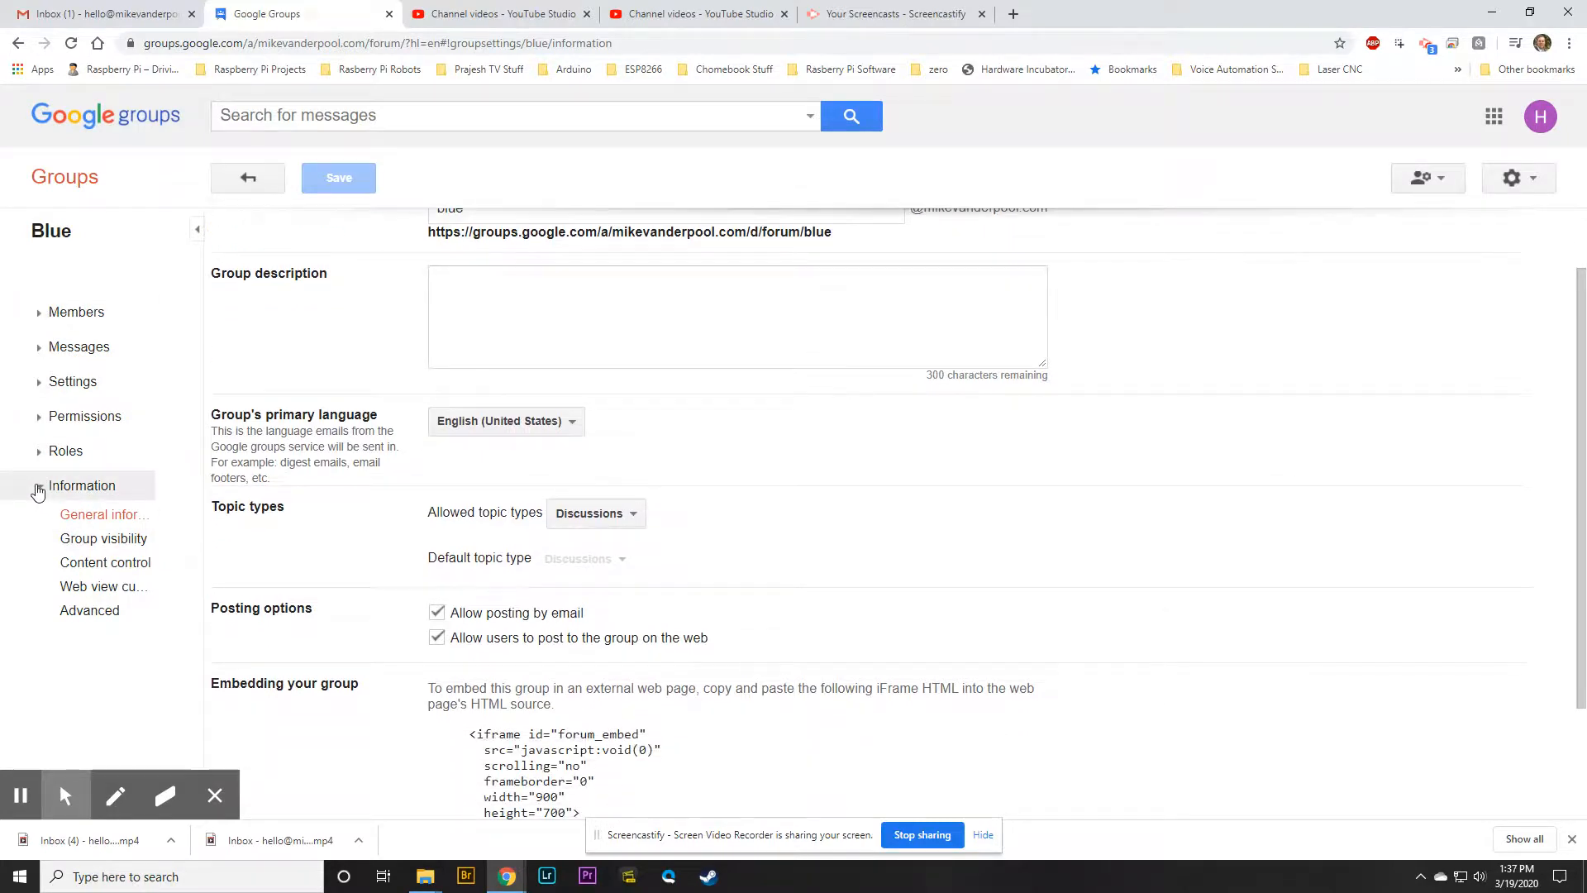
click(33, 415)
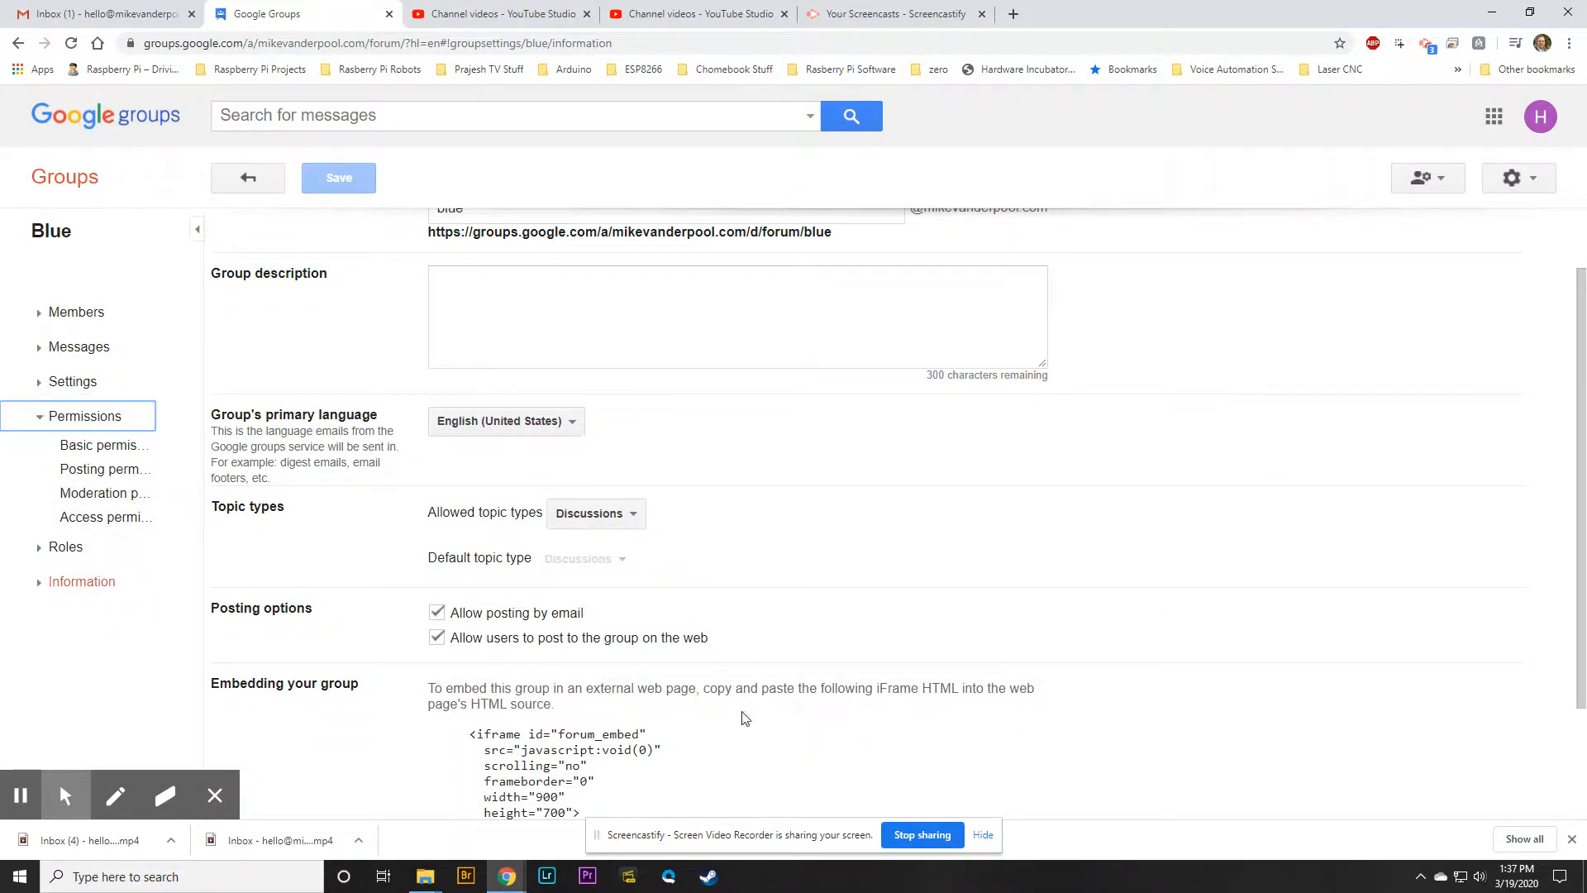
scroll(631, 513, up, 1)
click(64, 177)
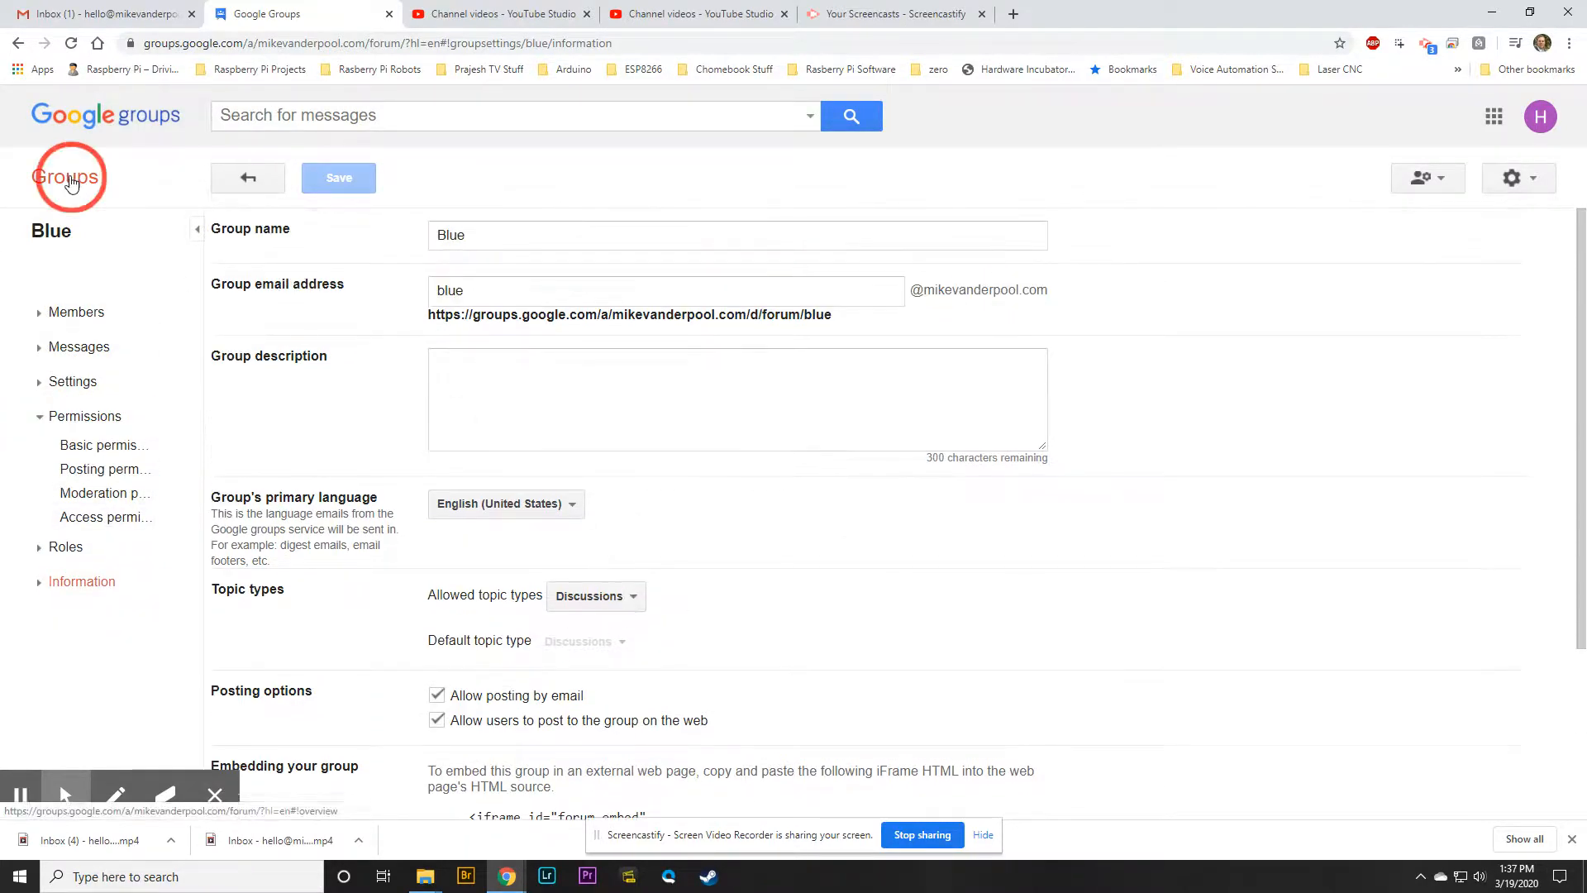